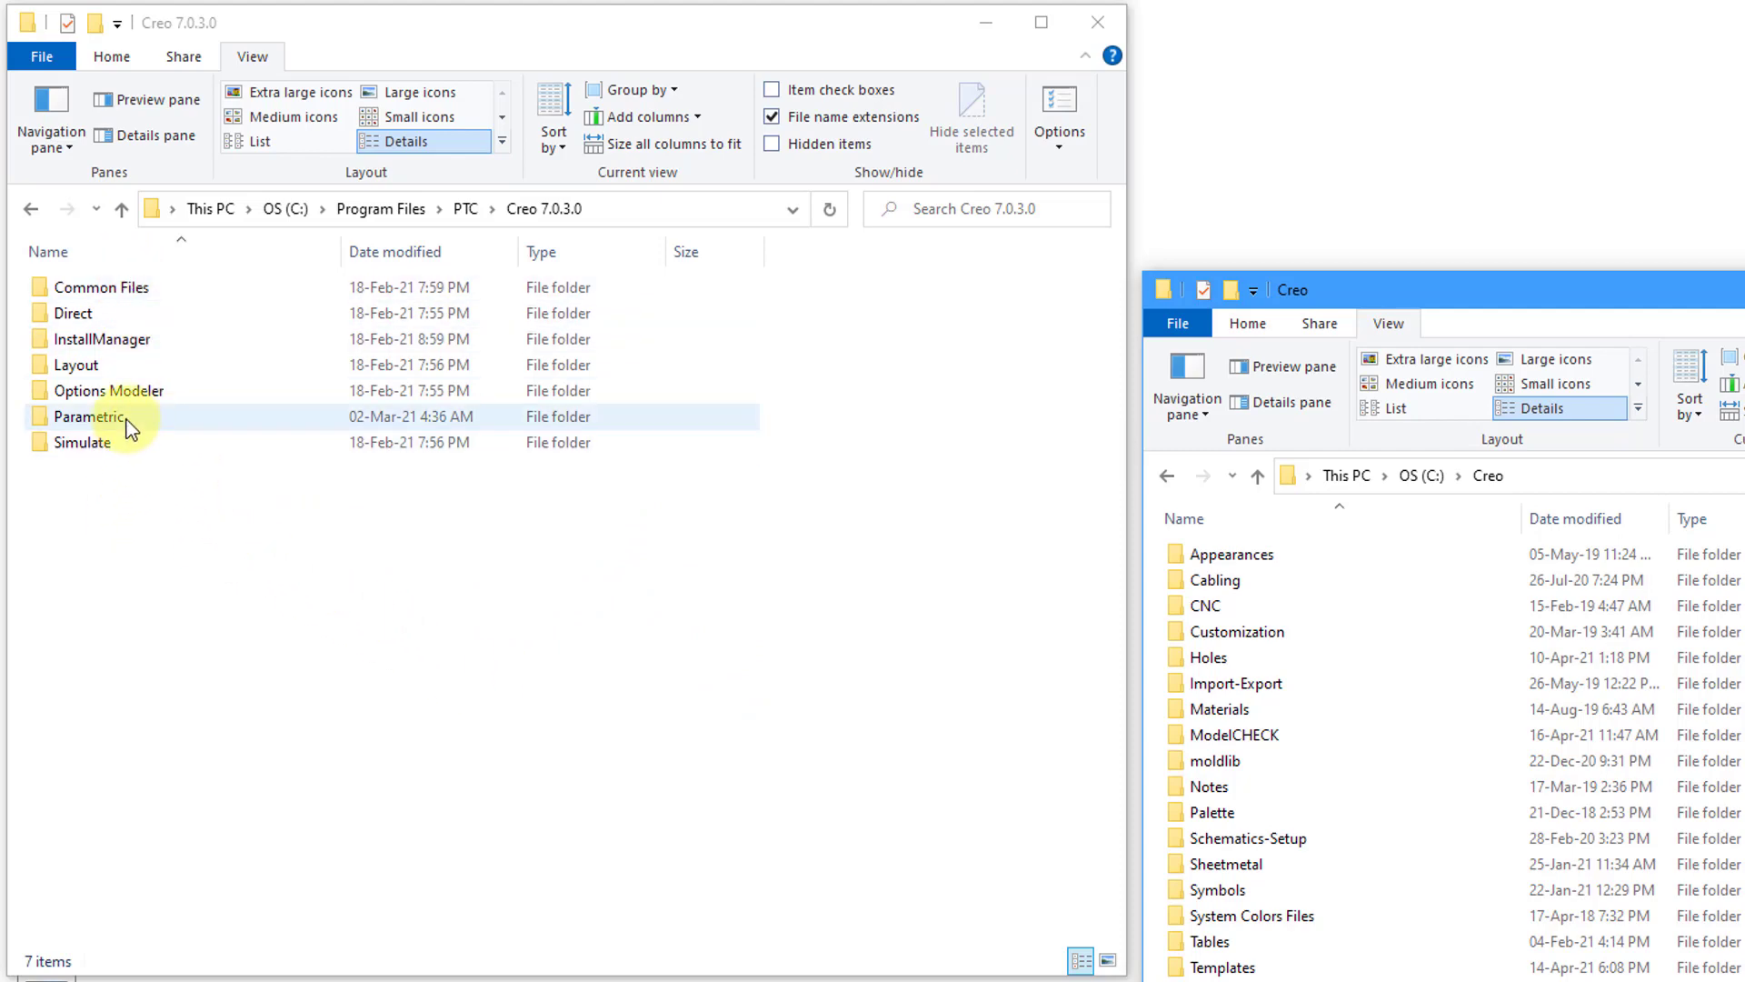
Copy the config folder from Common Files\modchk\text\usascii in the Creo 7.0.3.0 installation
{"action": "double_click", "coordinate": [134, 289]}
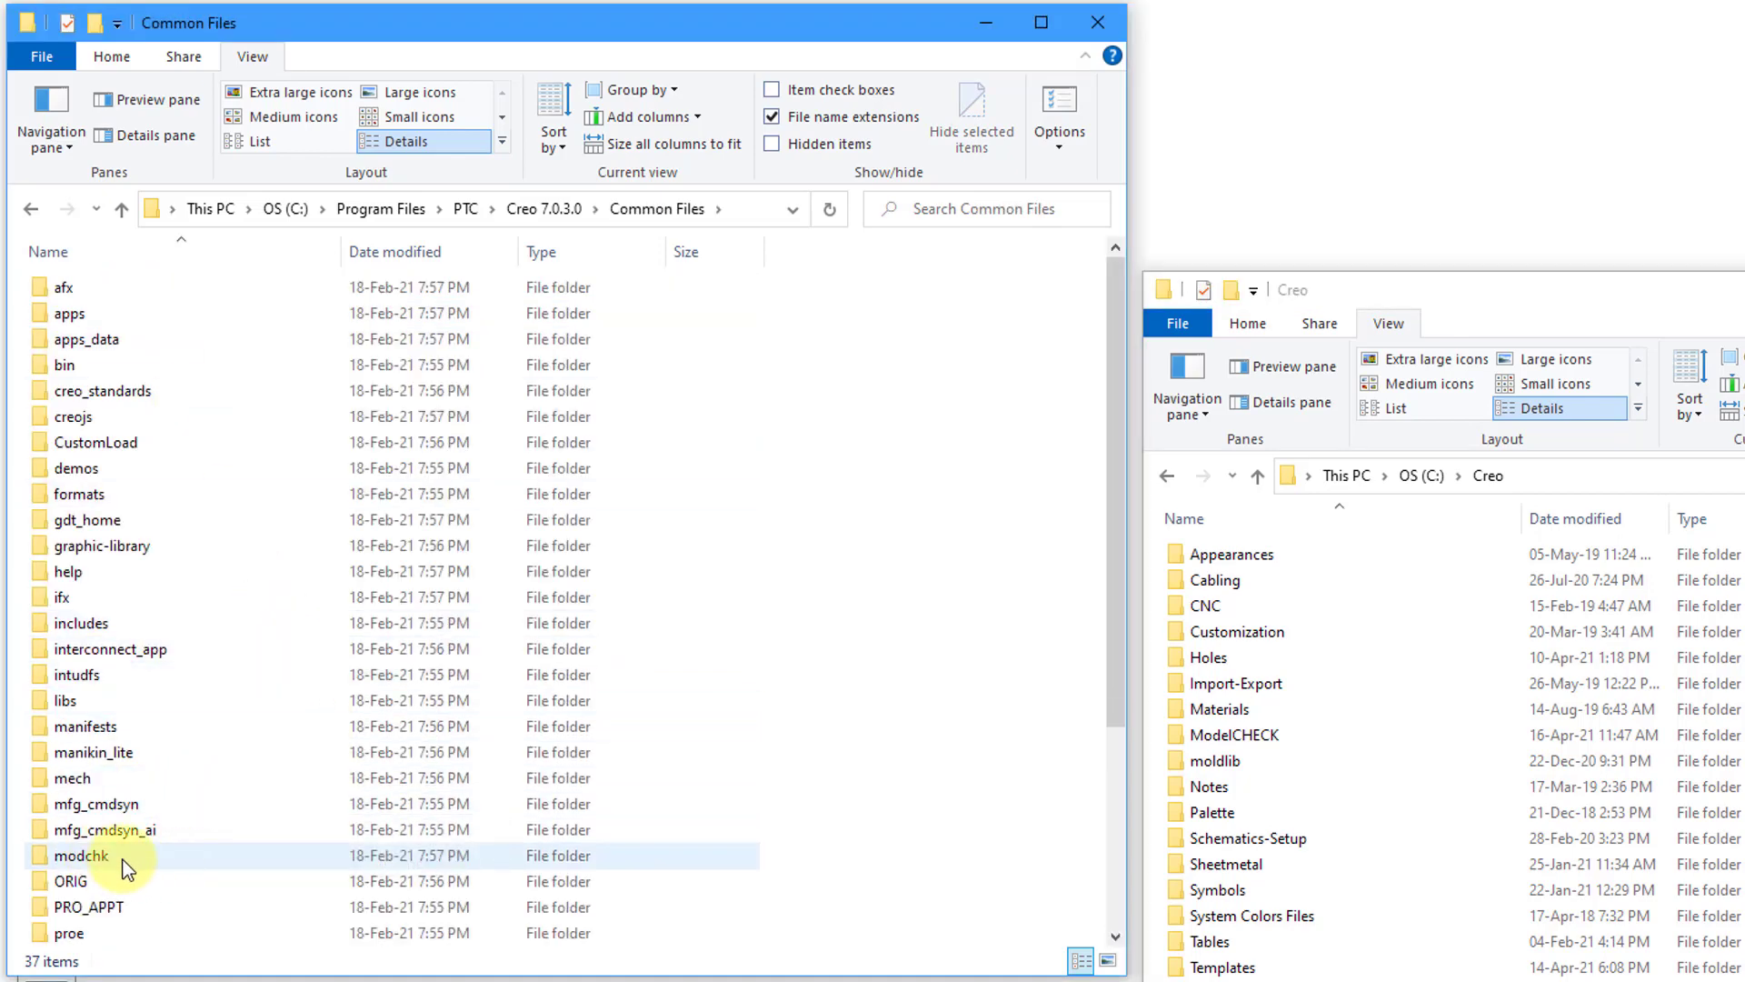
{"action": "mouse_move", "coordinate": [117, 858]}
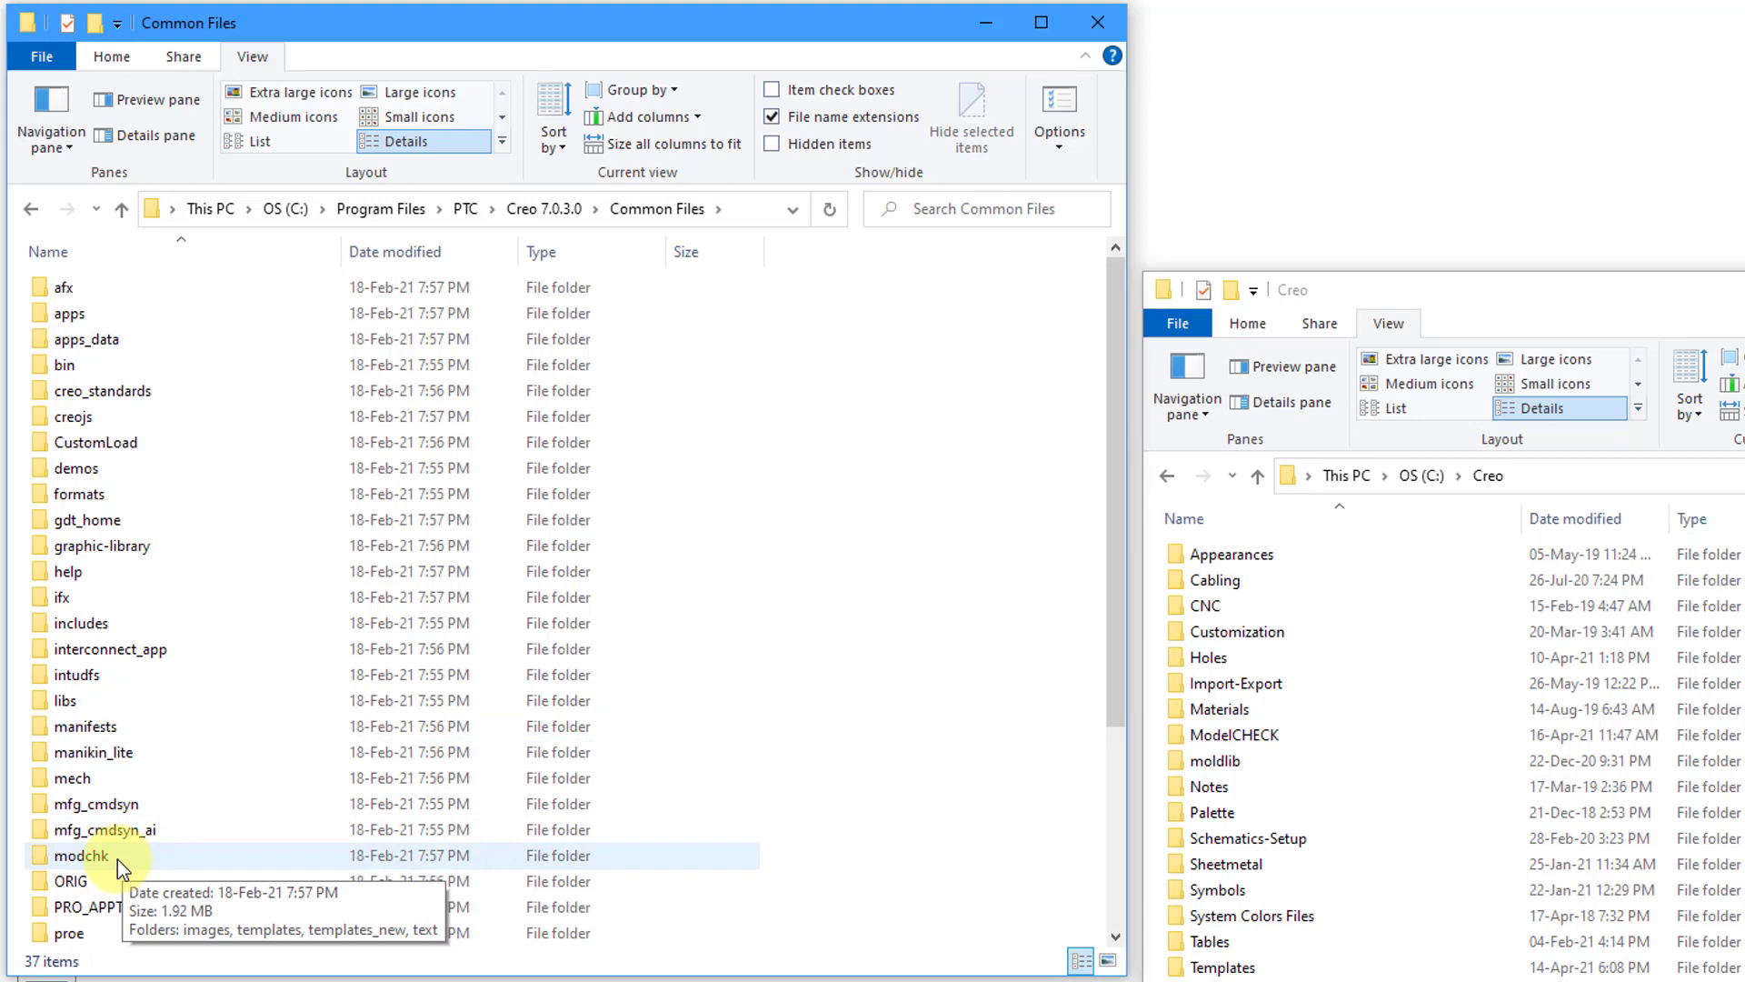
{"action": "double_click", "coordinate": [117, 855]}
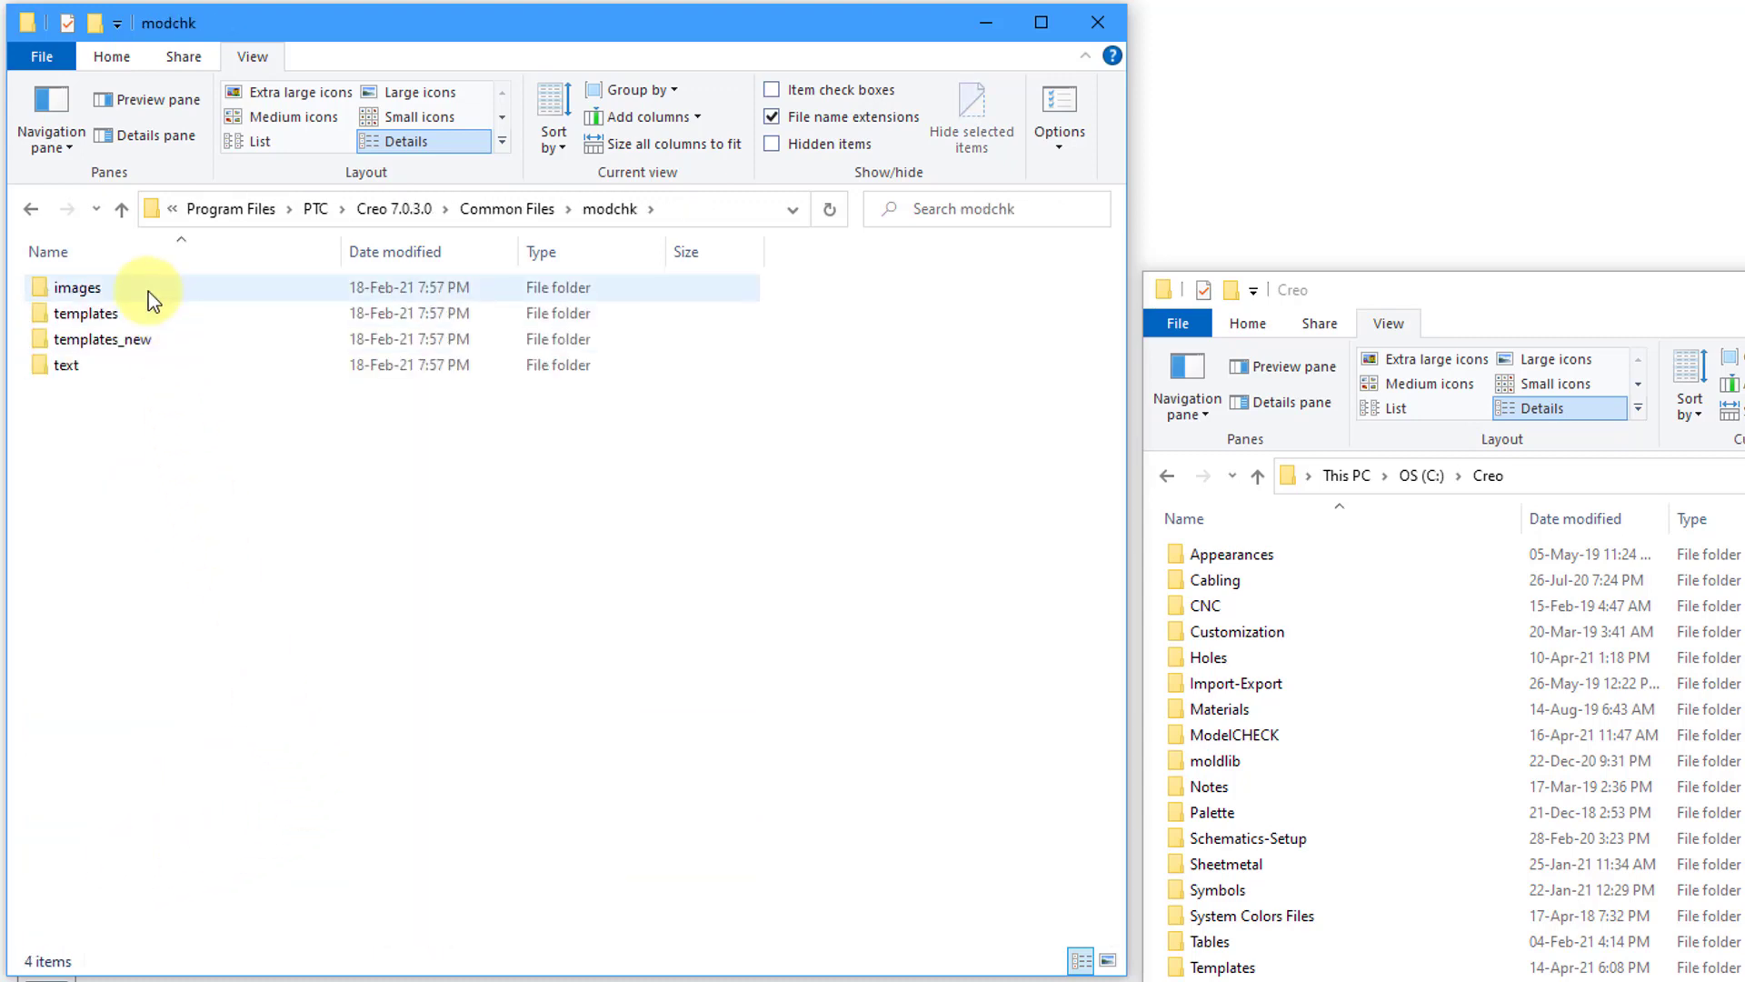
{"action": "double_click", "coordinate": [72, 371]}
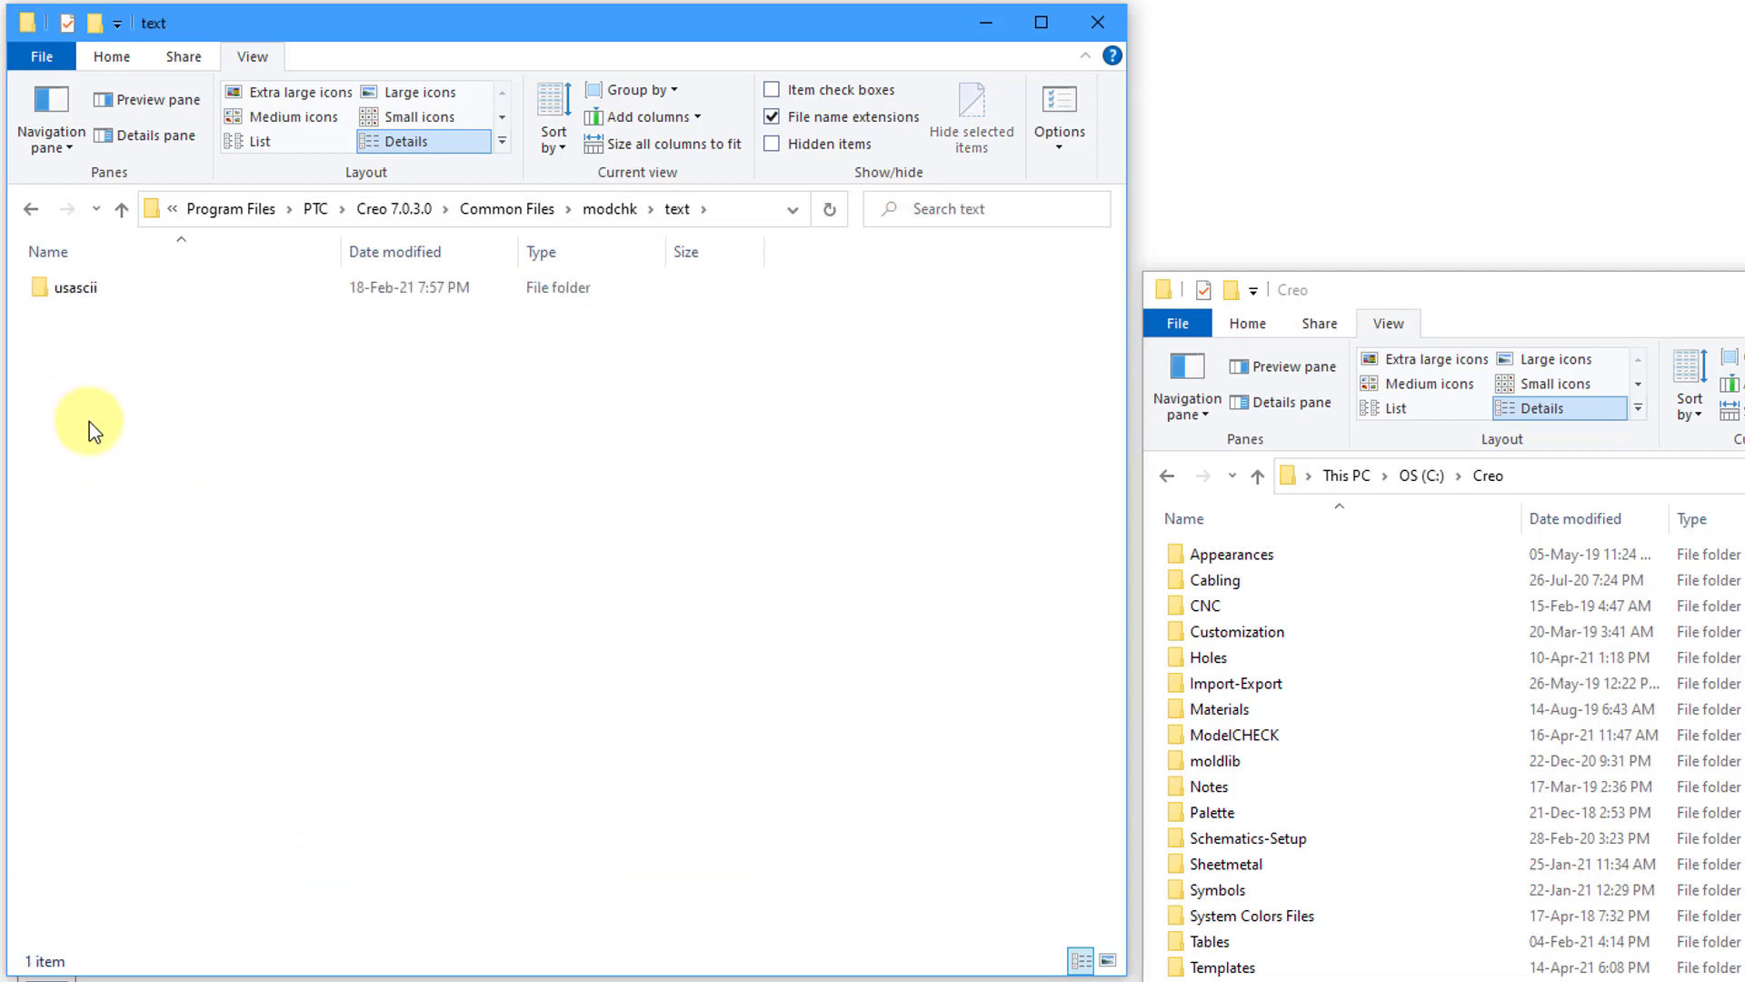
{"action": "double_click", "coordinate": [86, 289]}
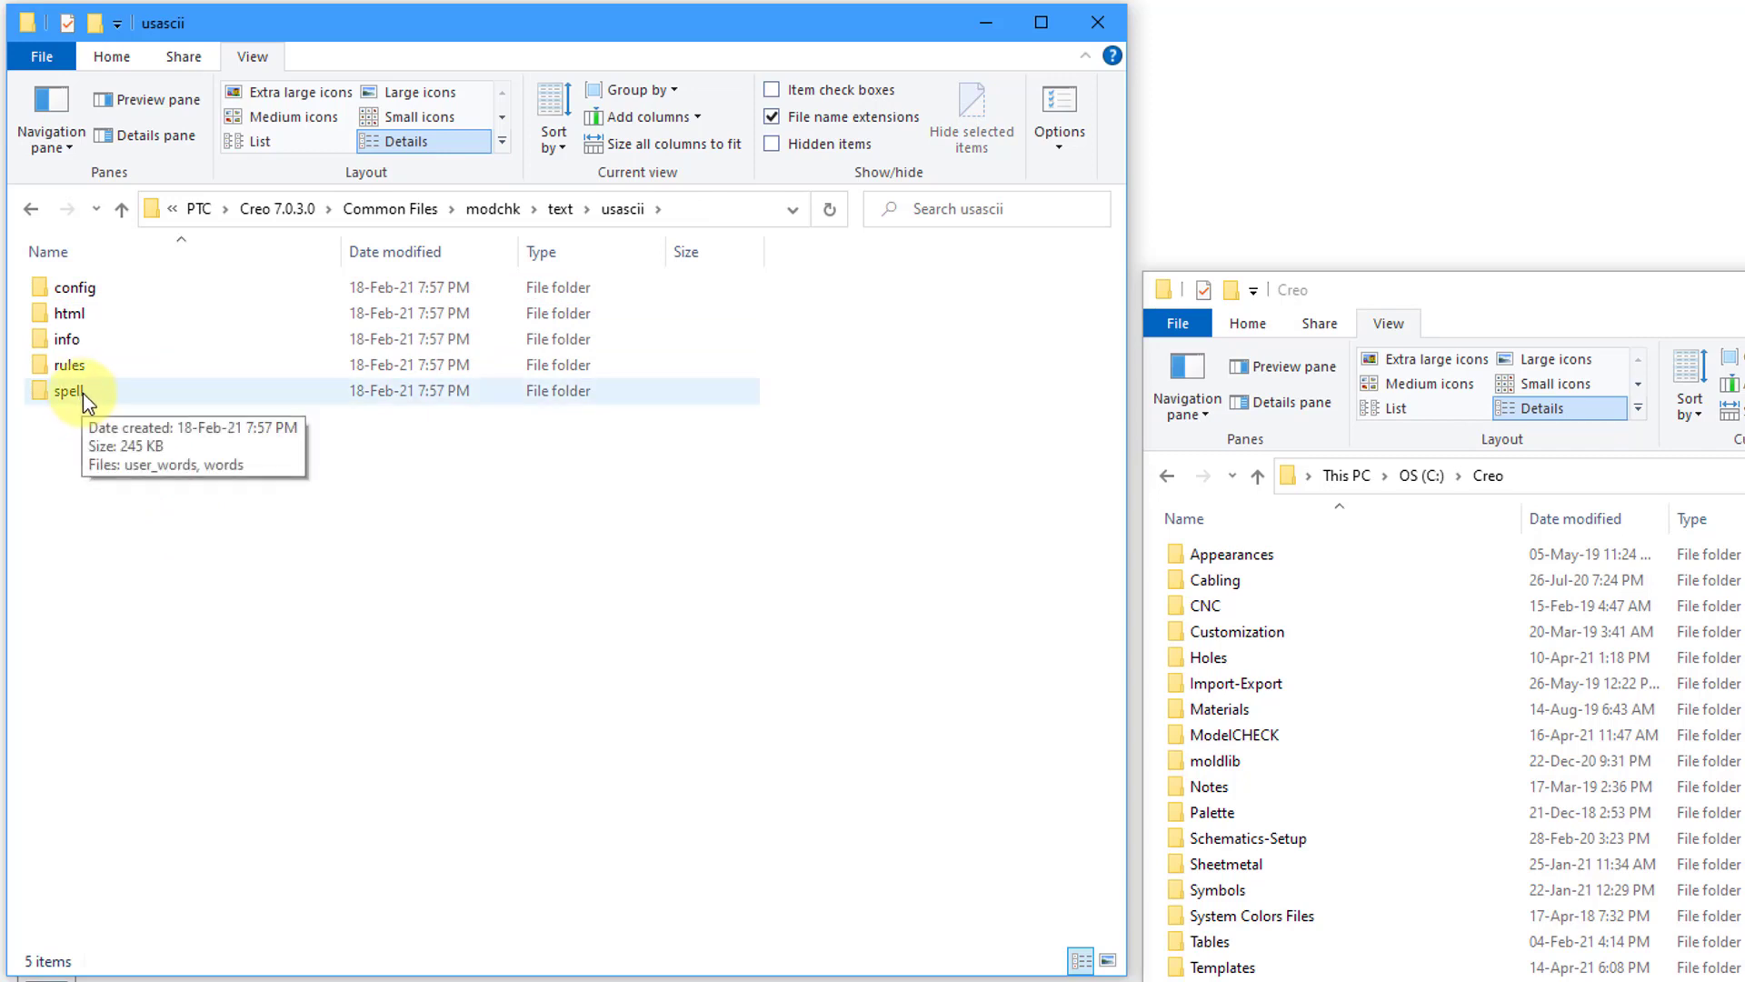
{"action": "double_click", "coordinate": [84, 288]}
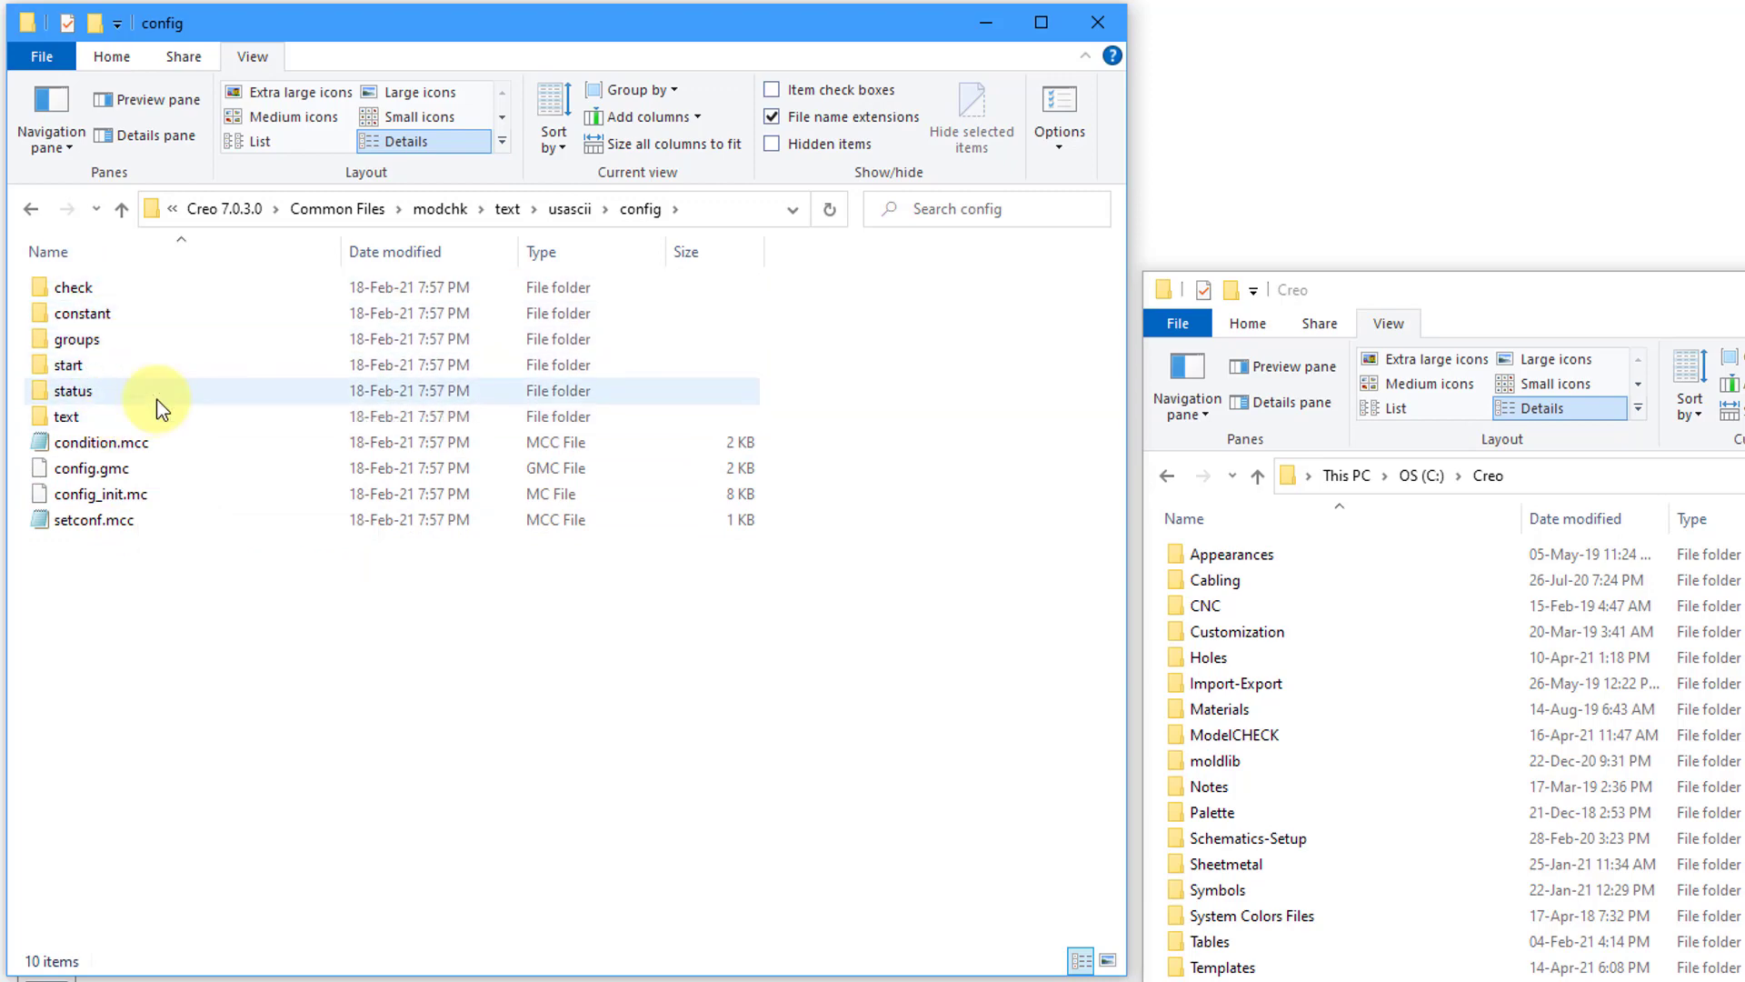
{"action": "left_click", "coordinate": [565, 208]}
{"action": "right_click", "coordinate": [81, 287]}
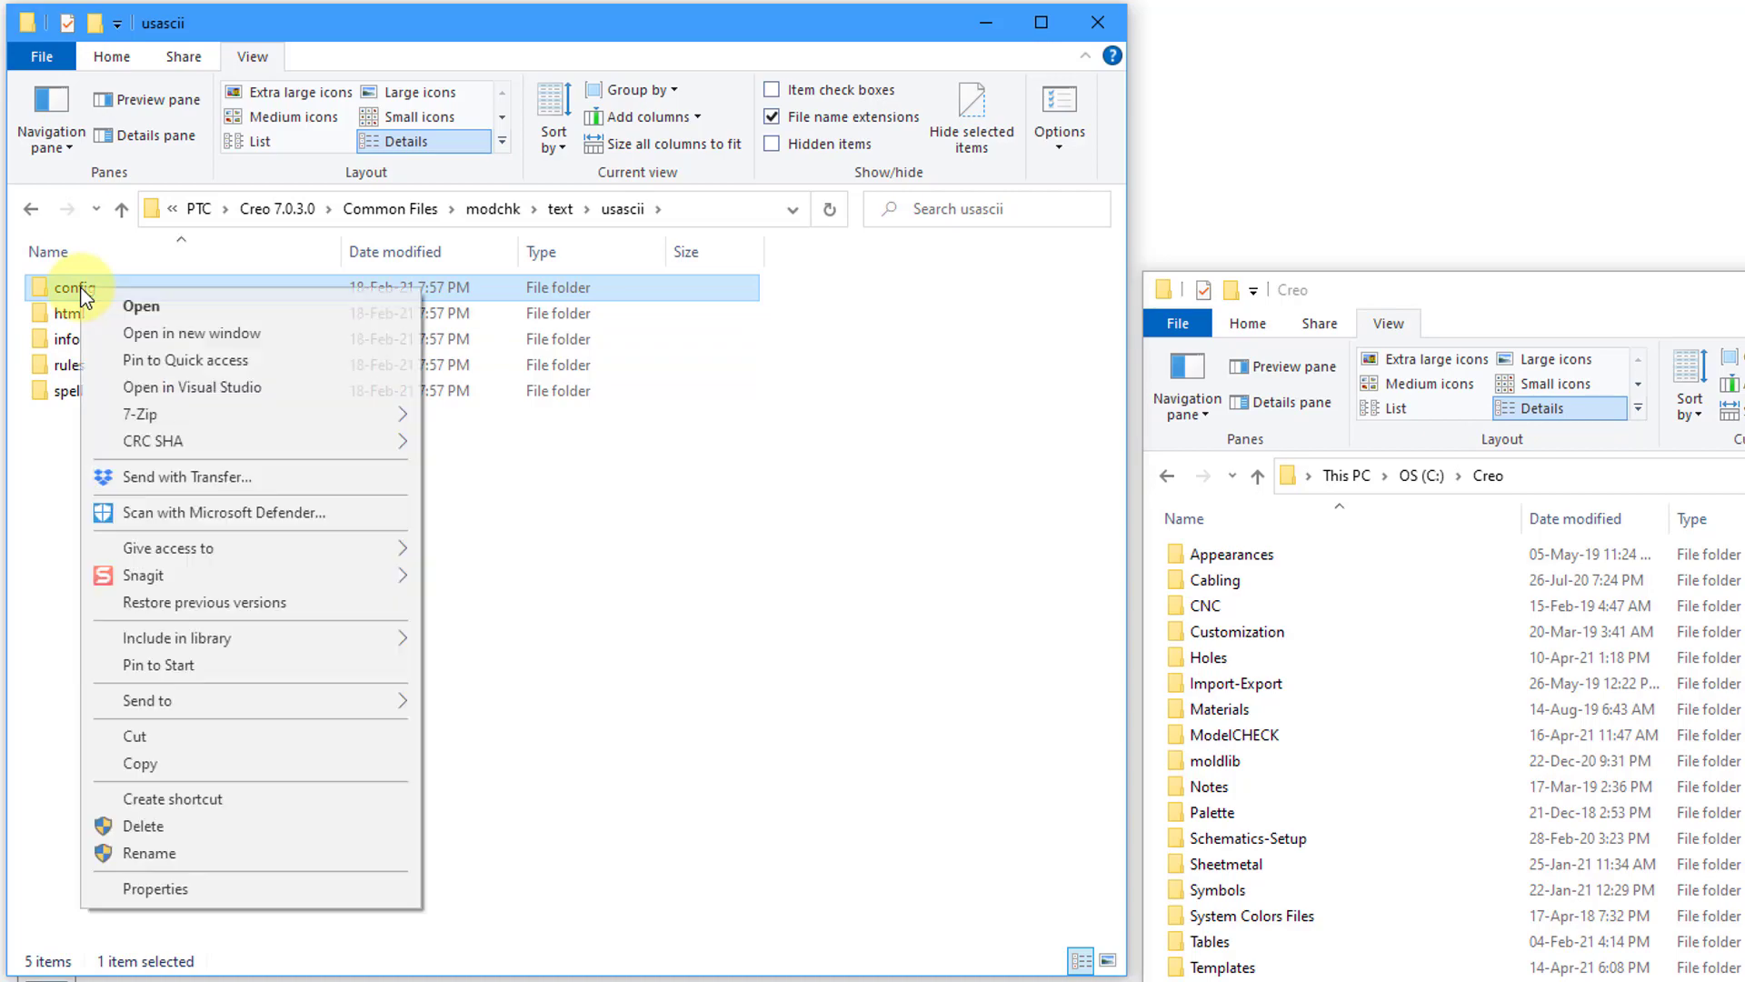
{"action": "left_click", "coordinate": [182, 763]}
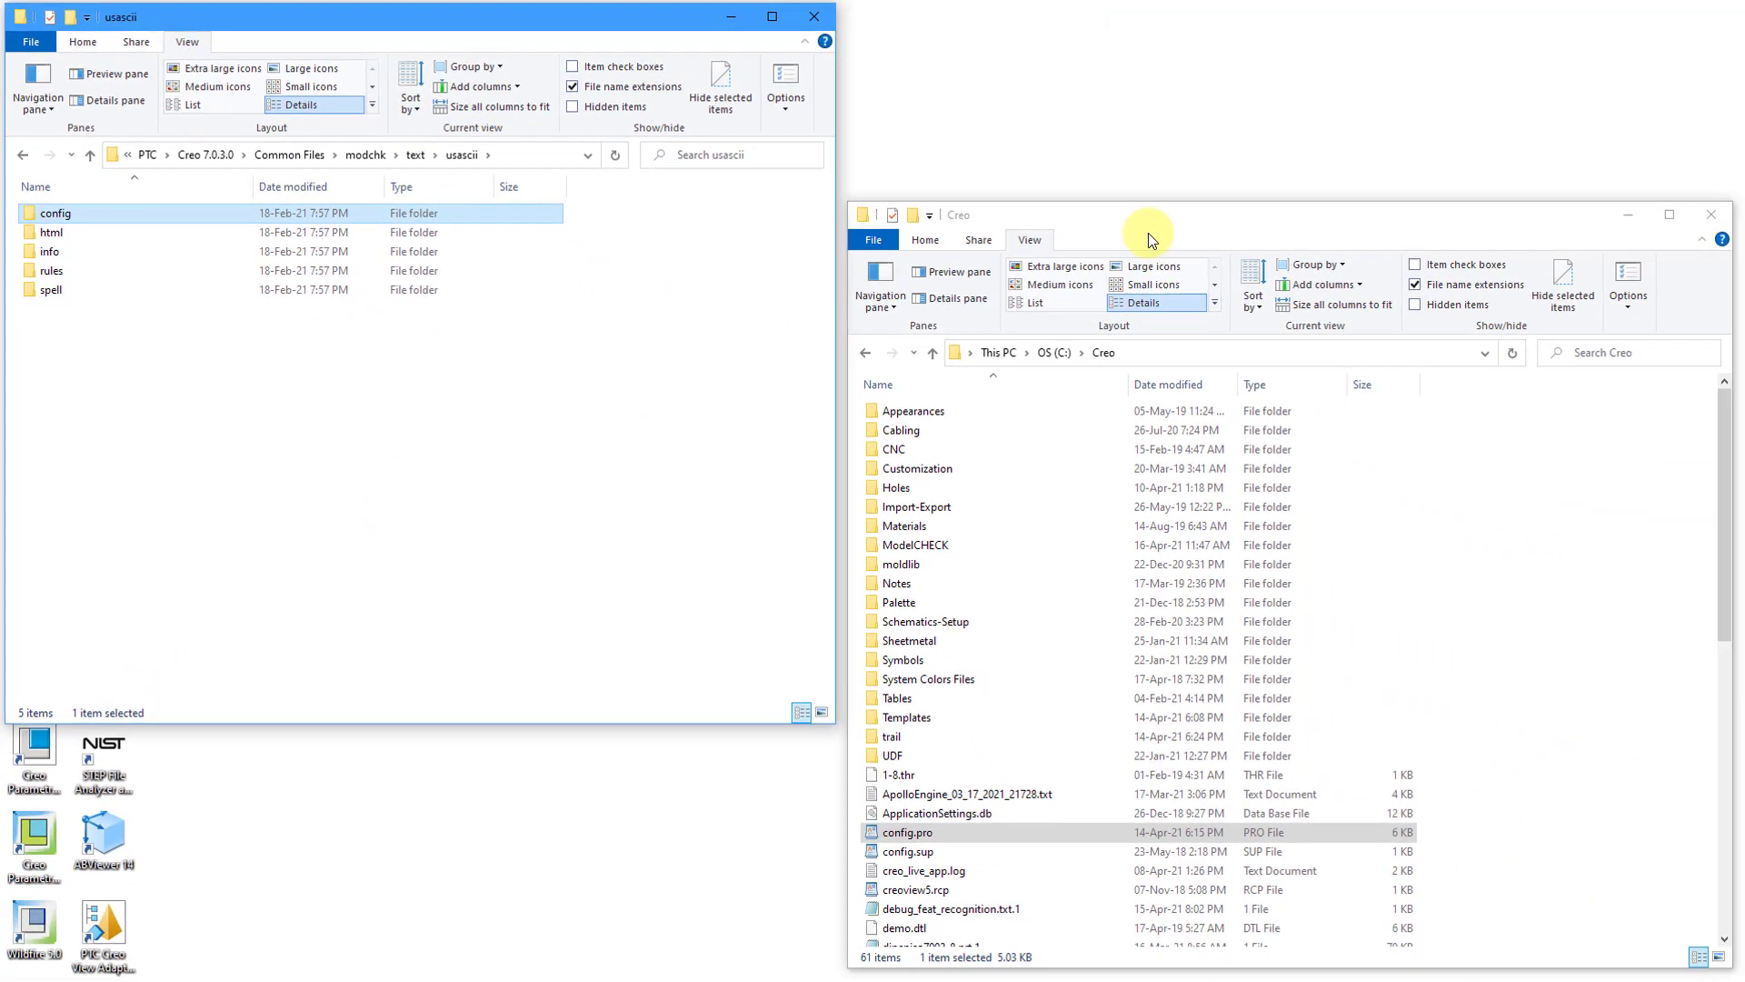
Paste the copied config folder into C:\Creo\ModelCHECK
{"action": "left_click", "coordinate": [1553, 310]}
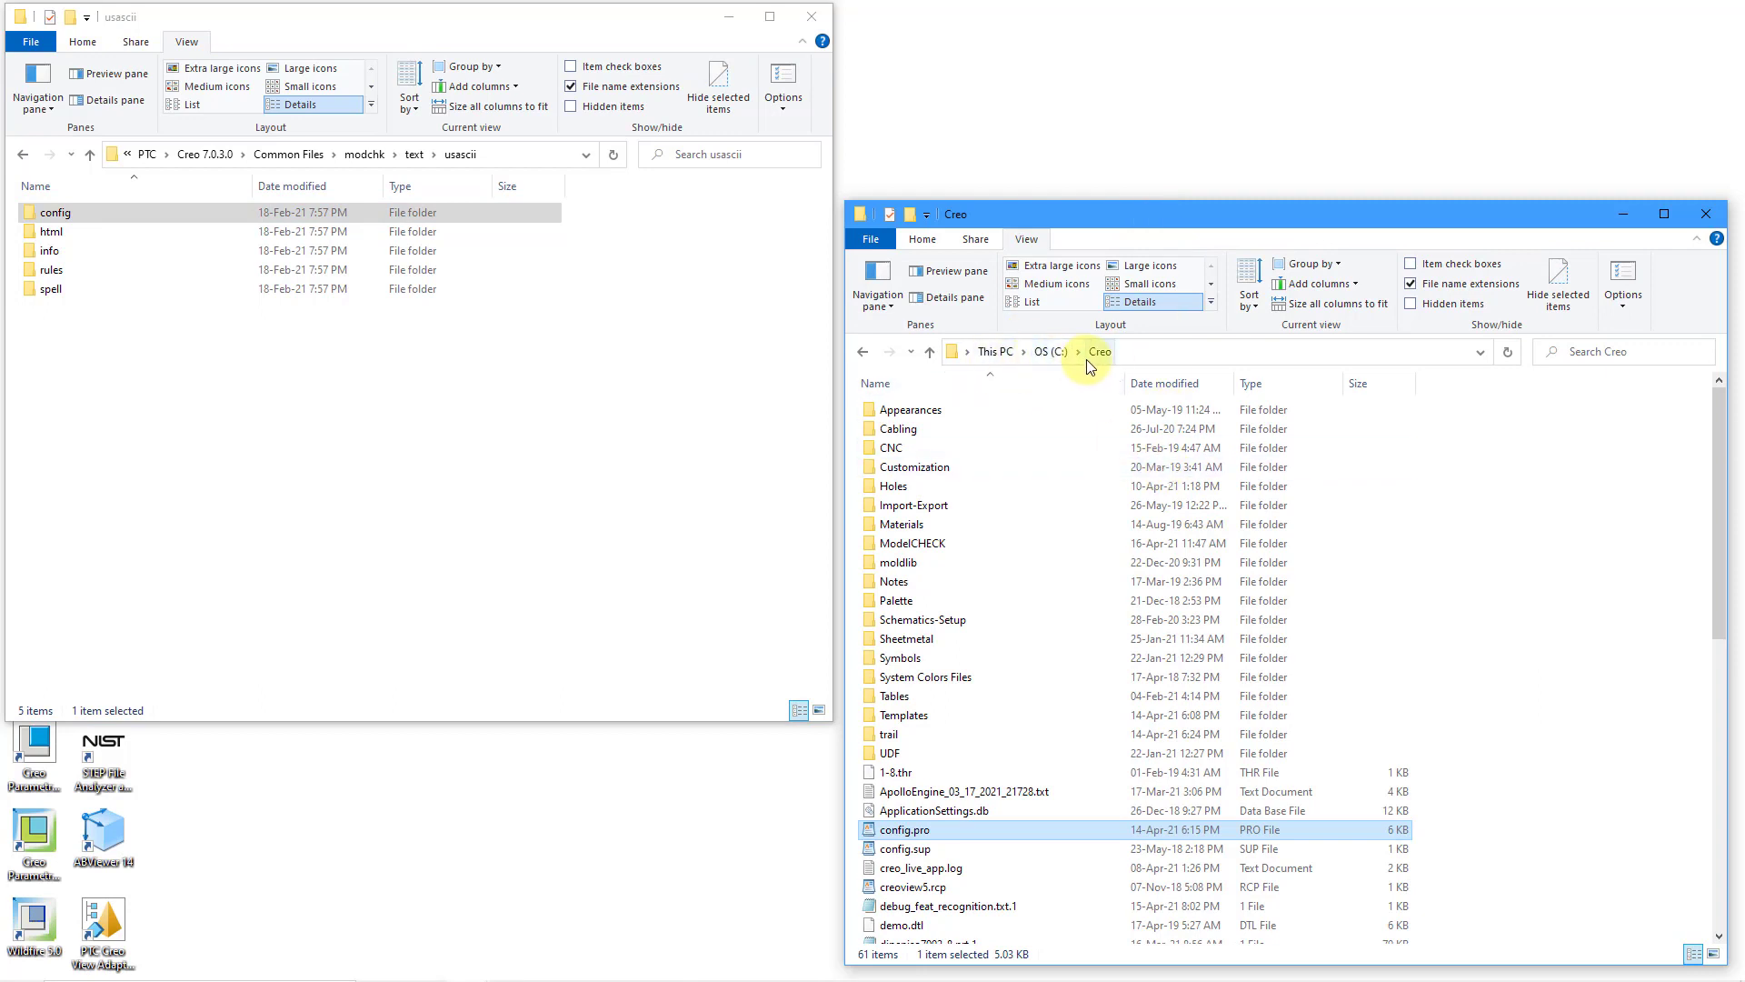
{"action": "double_click", "coordinate": [939, 543]}
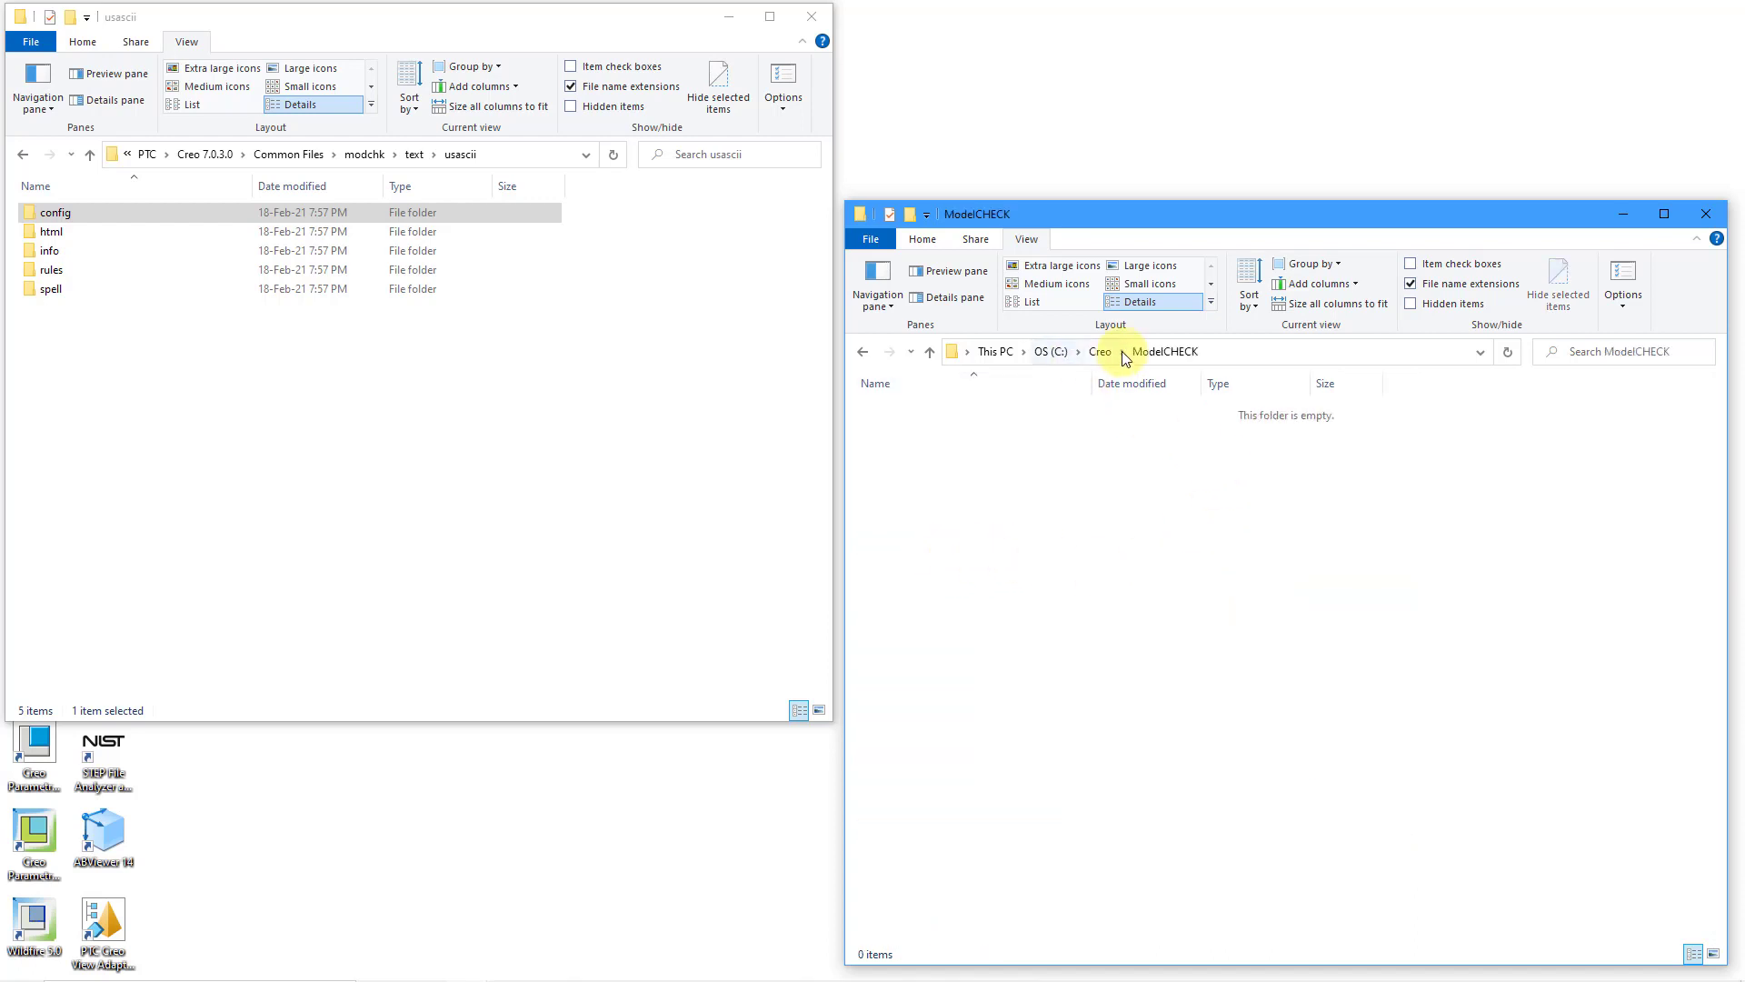
{"action": "right_click", "coordinate": [999, 512]}
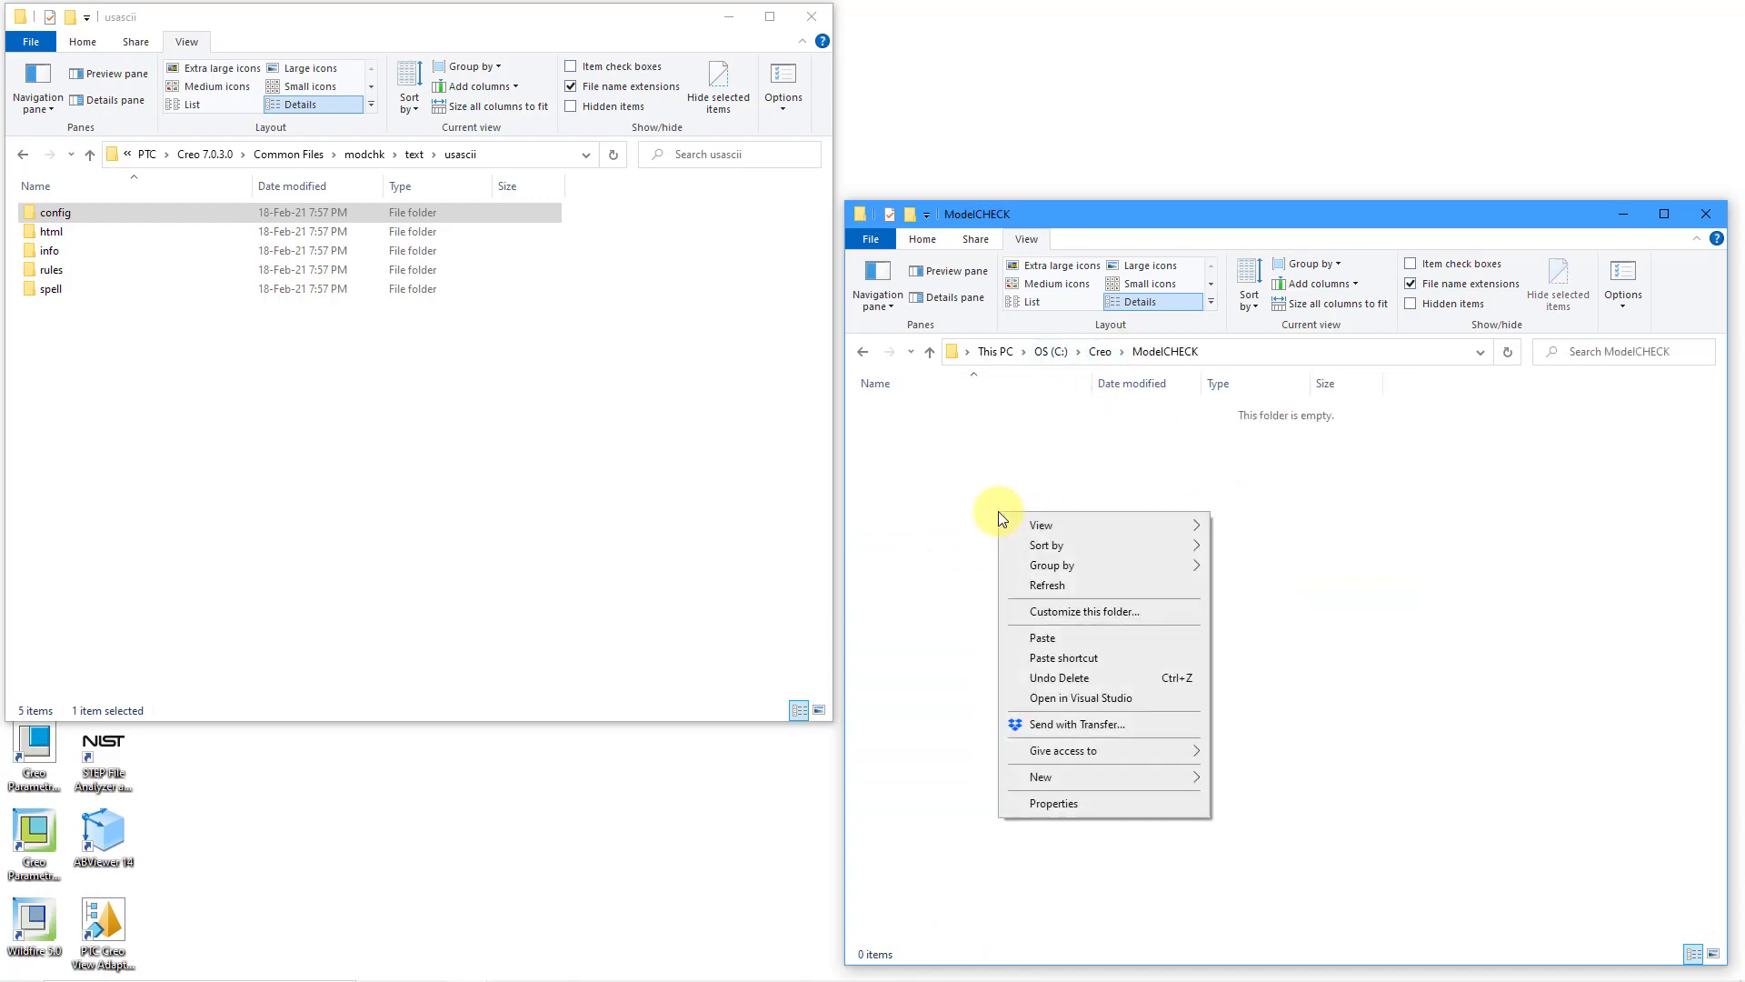
{"action": "left_click", "coordinate": [1059, 641]}
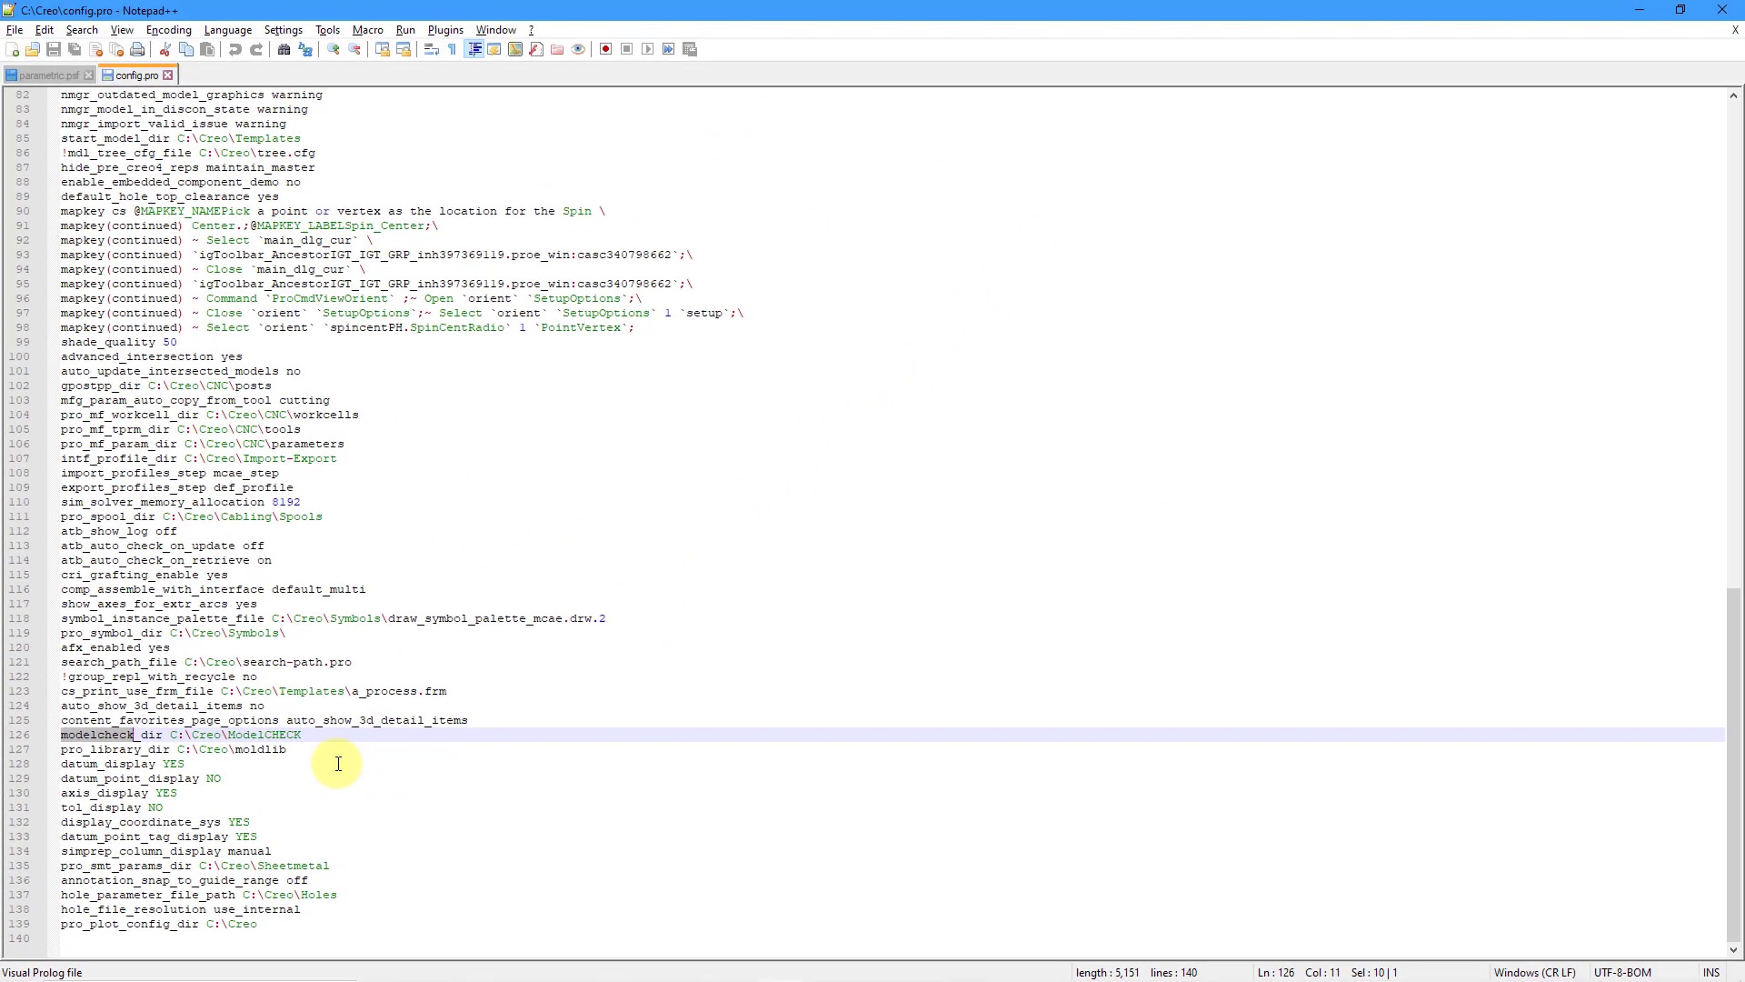
Examine the Users group's security permissions on parametric.psf in the Parametric\bin folder, leaving them unmodified
{"action": "left_click", "coordinate": [58, 78]}
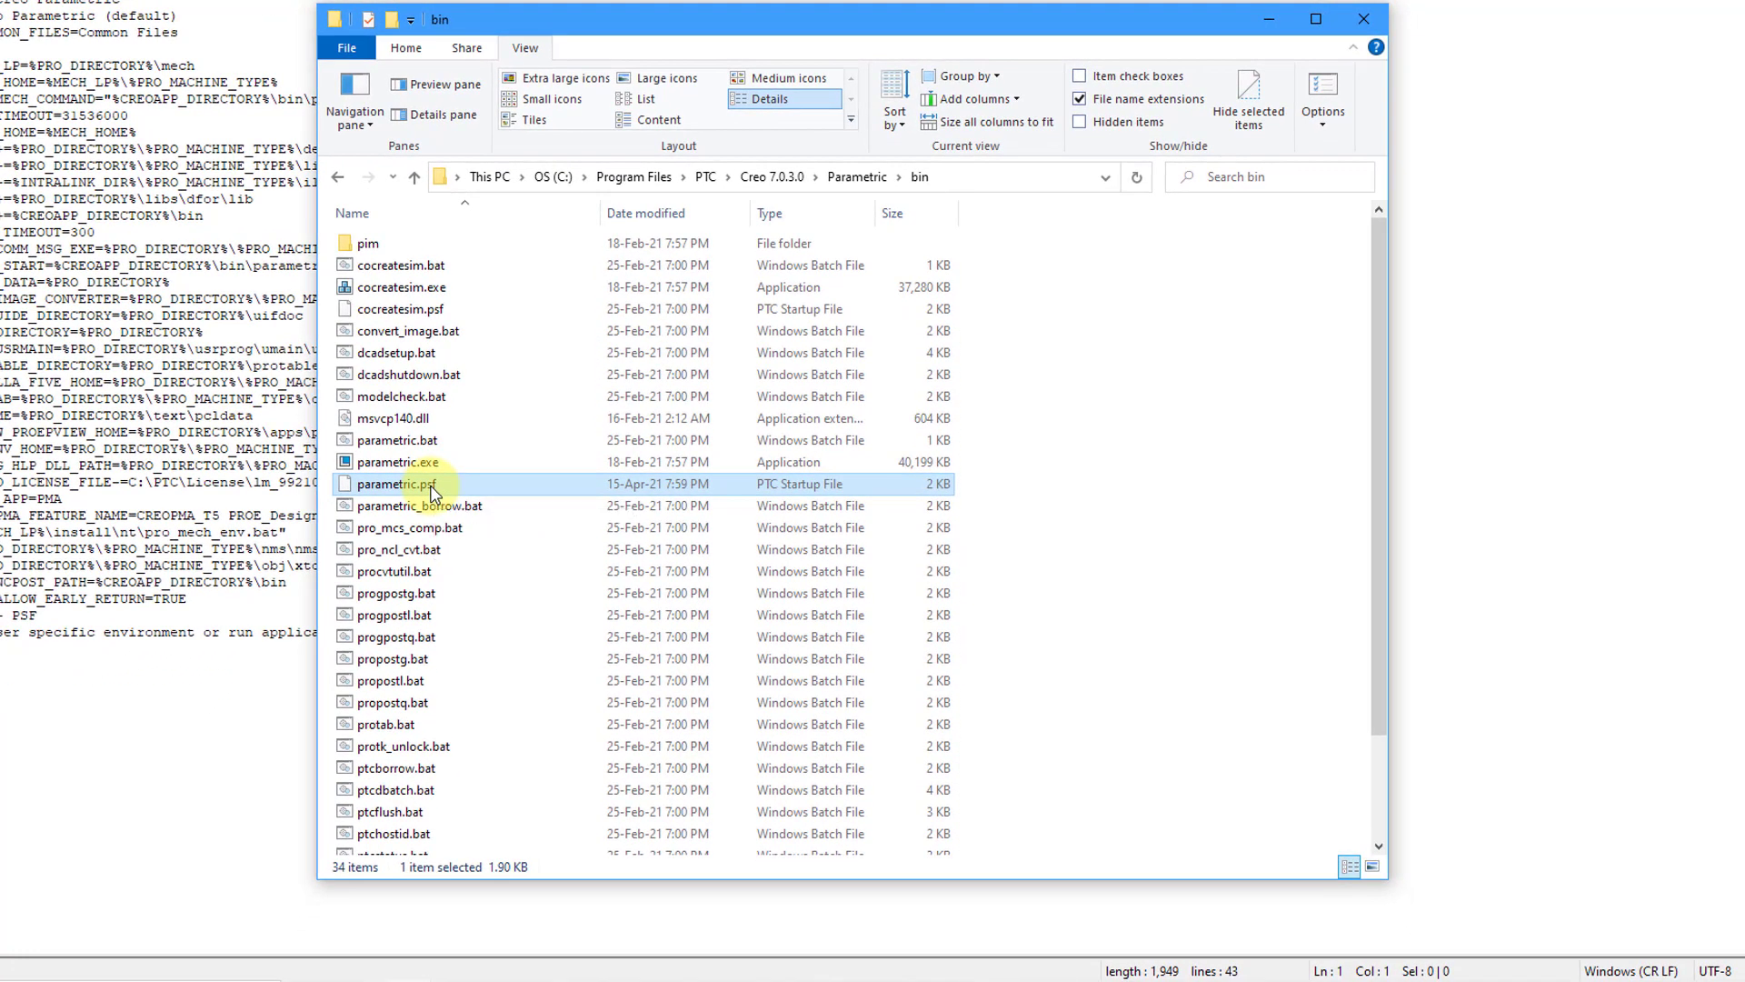
{"action": "right_click", "coordinate": [431, 491]}
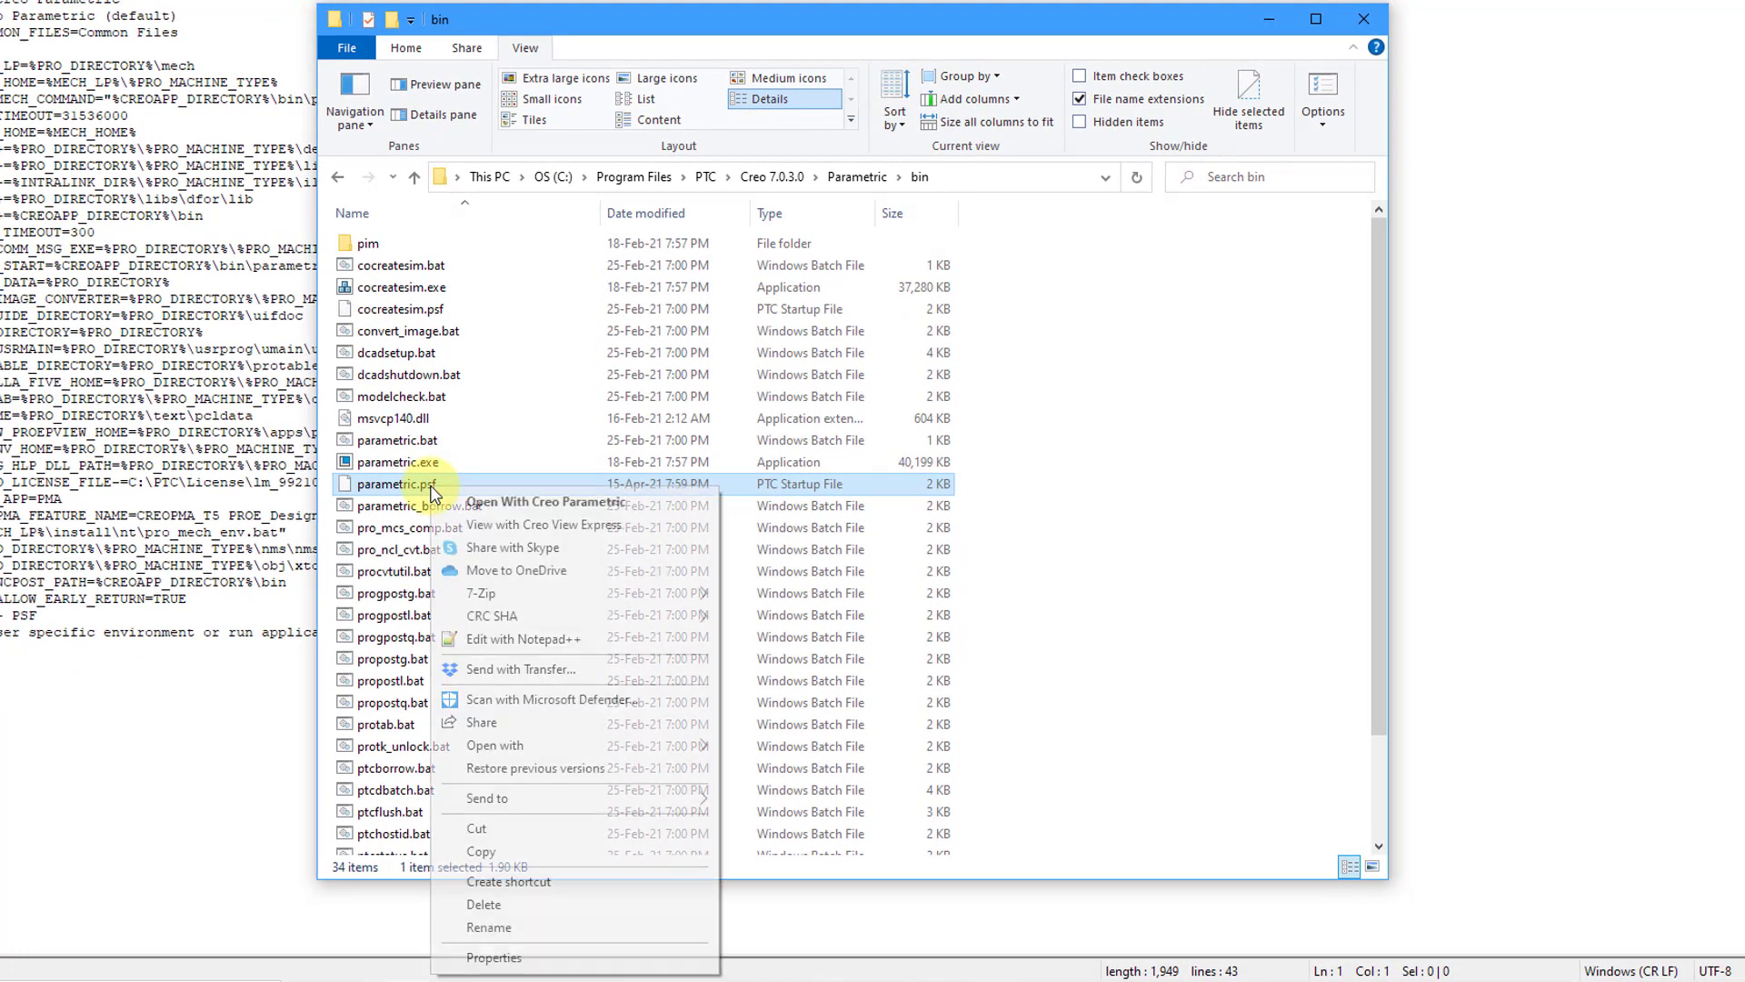
{"action": "left_click", "coordinate": [505, 957]}
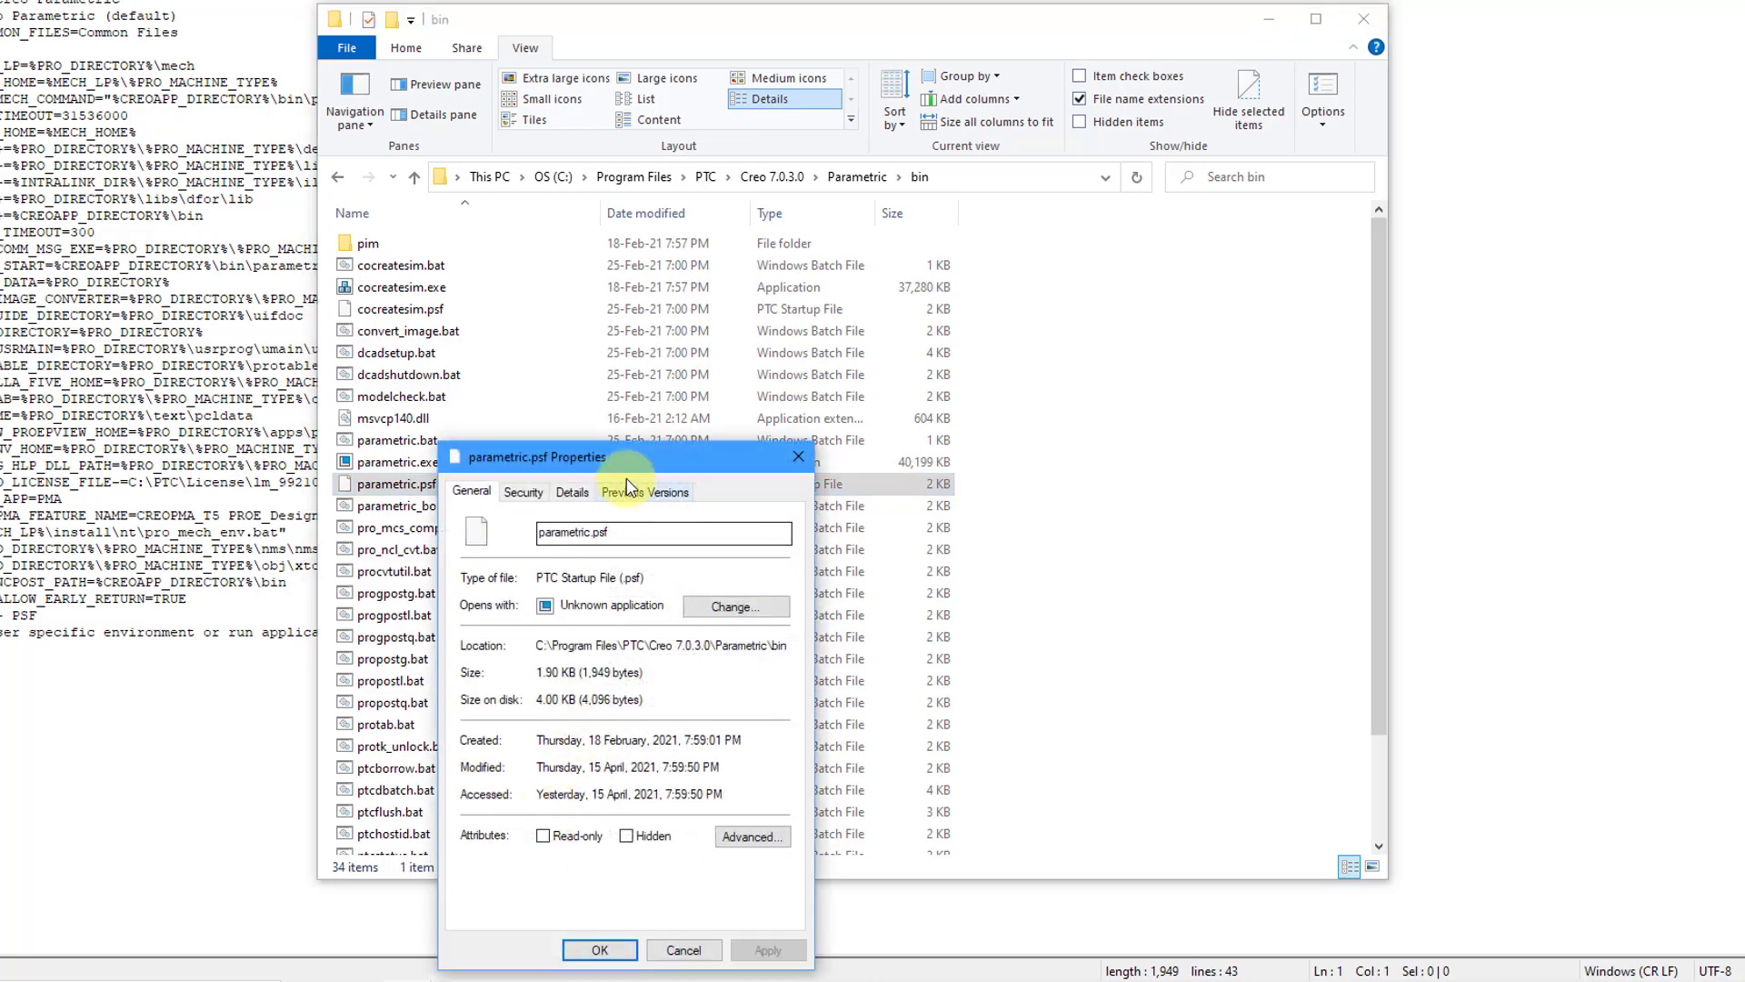
{"action": "left_click_drag", "start_coordinate": [633, 461], "coordinate": [779, 223]}
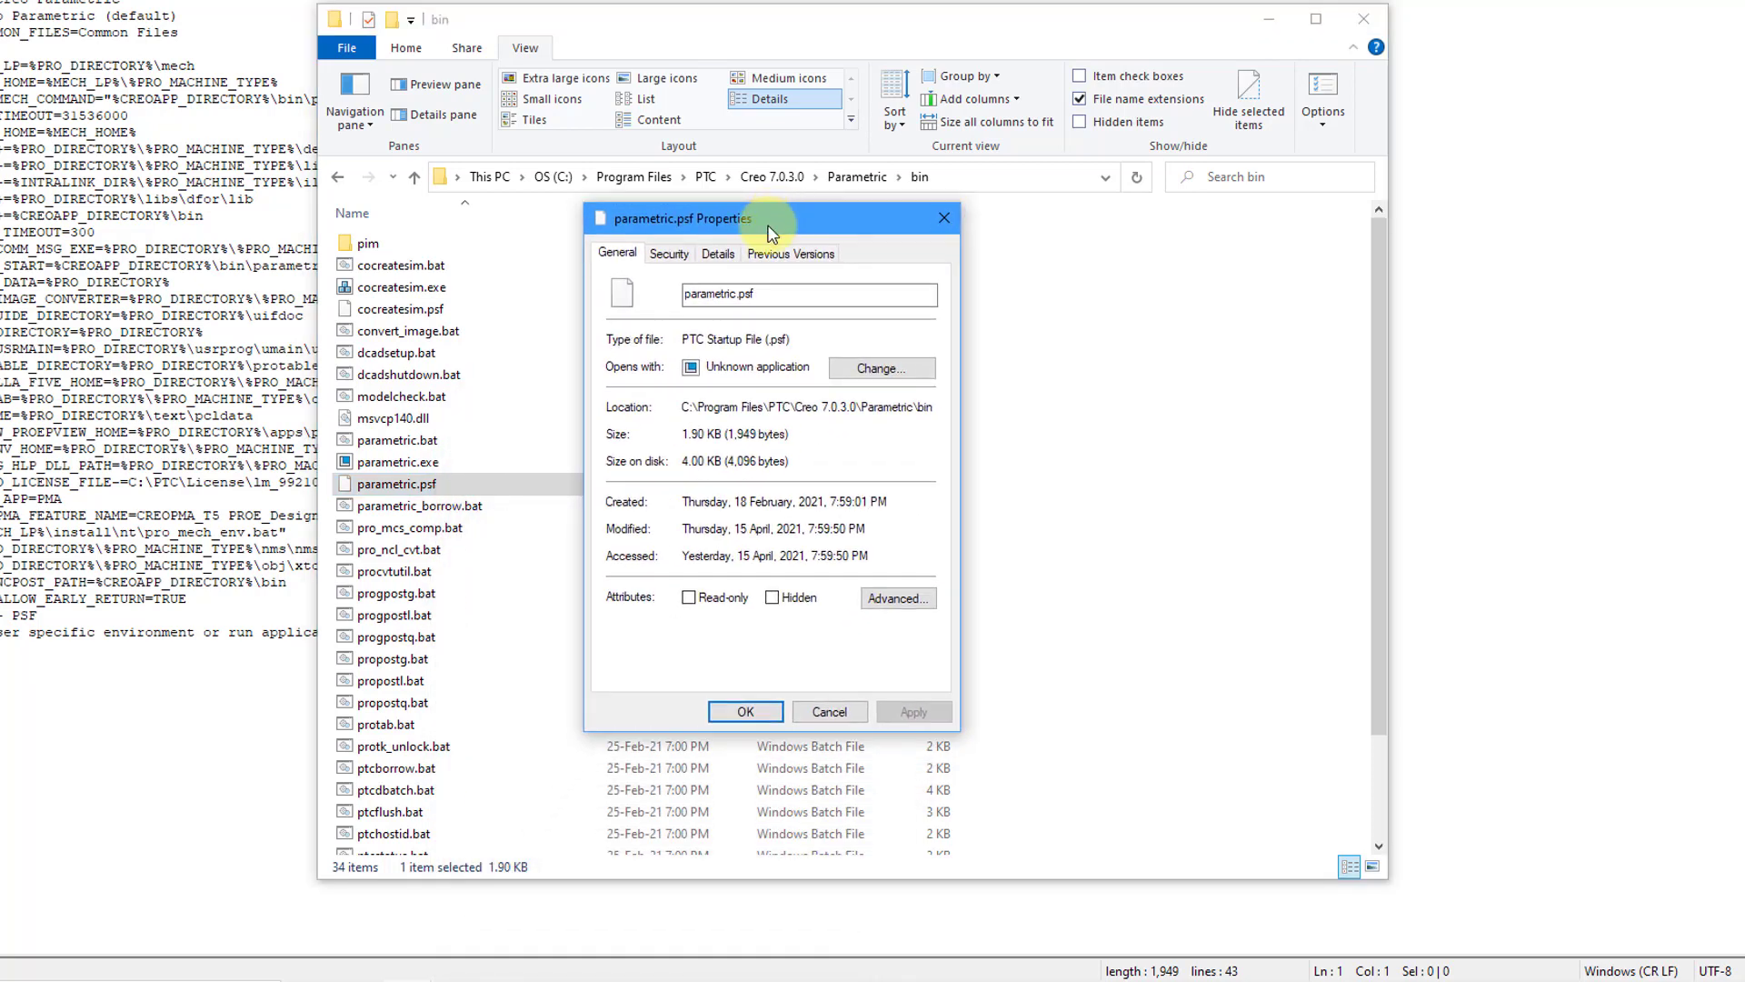
{"action": "left_click", "coordinate": [672, 256]}
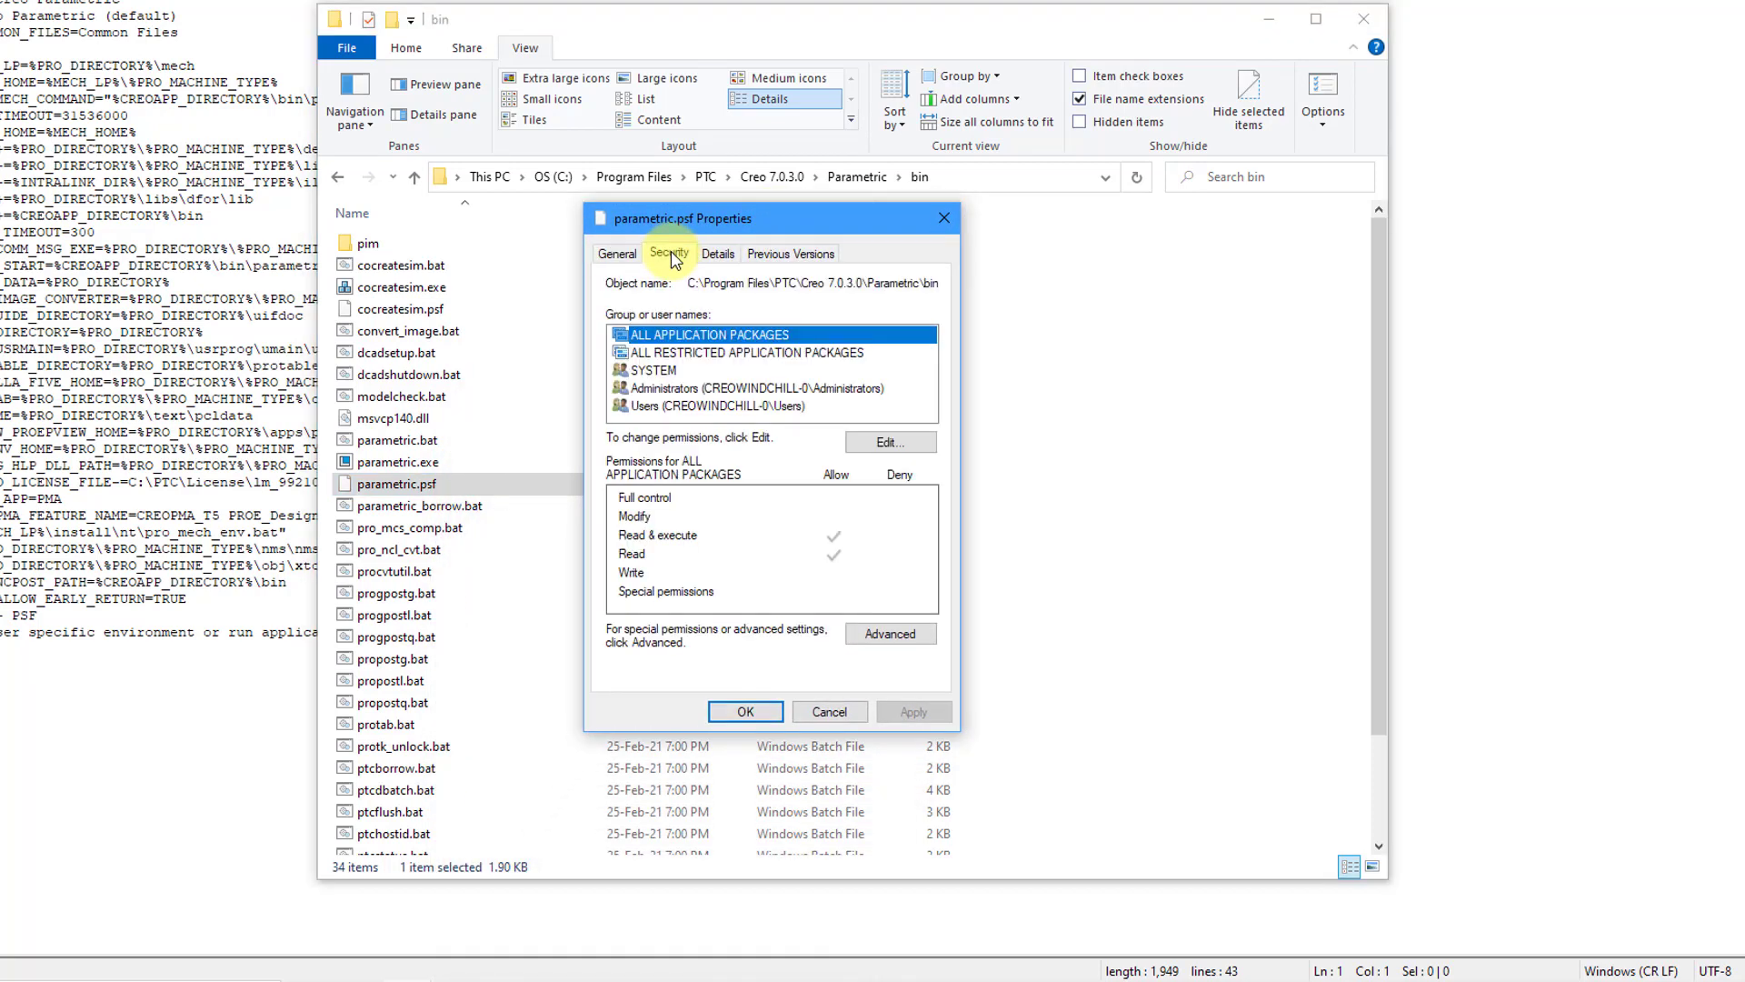
{"action": "left_click", "coordinate": [710, 408]}
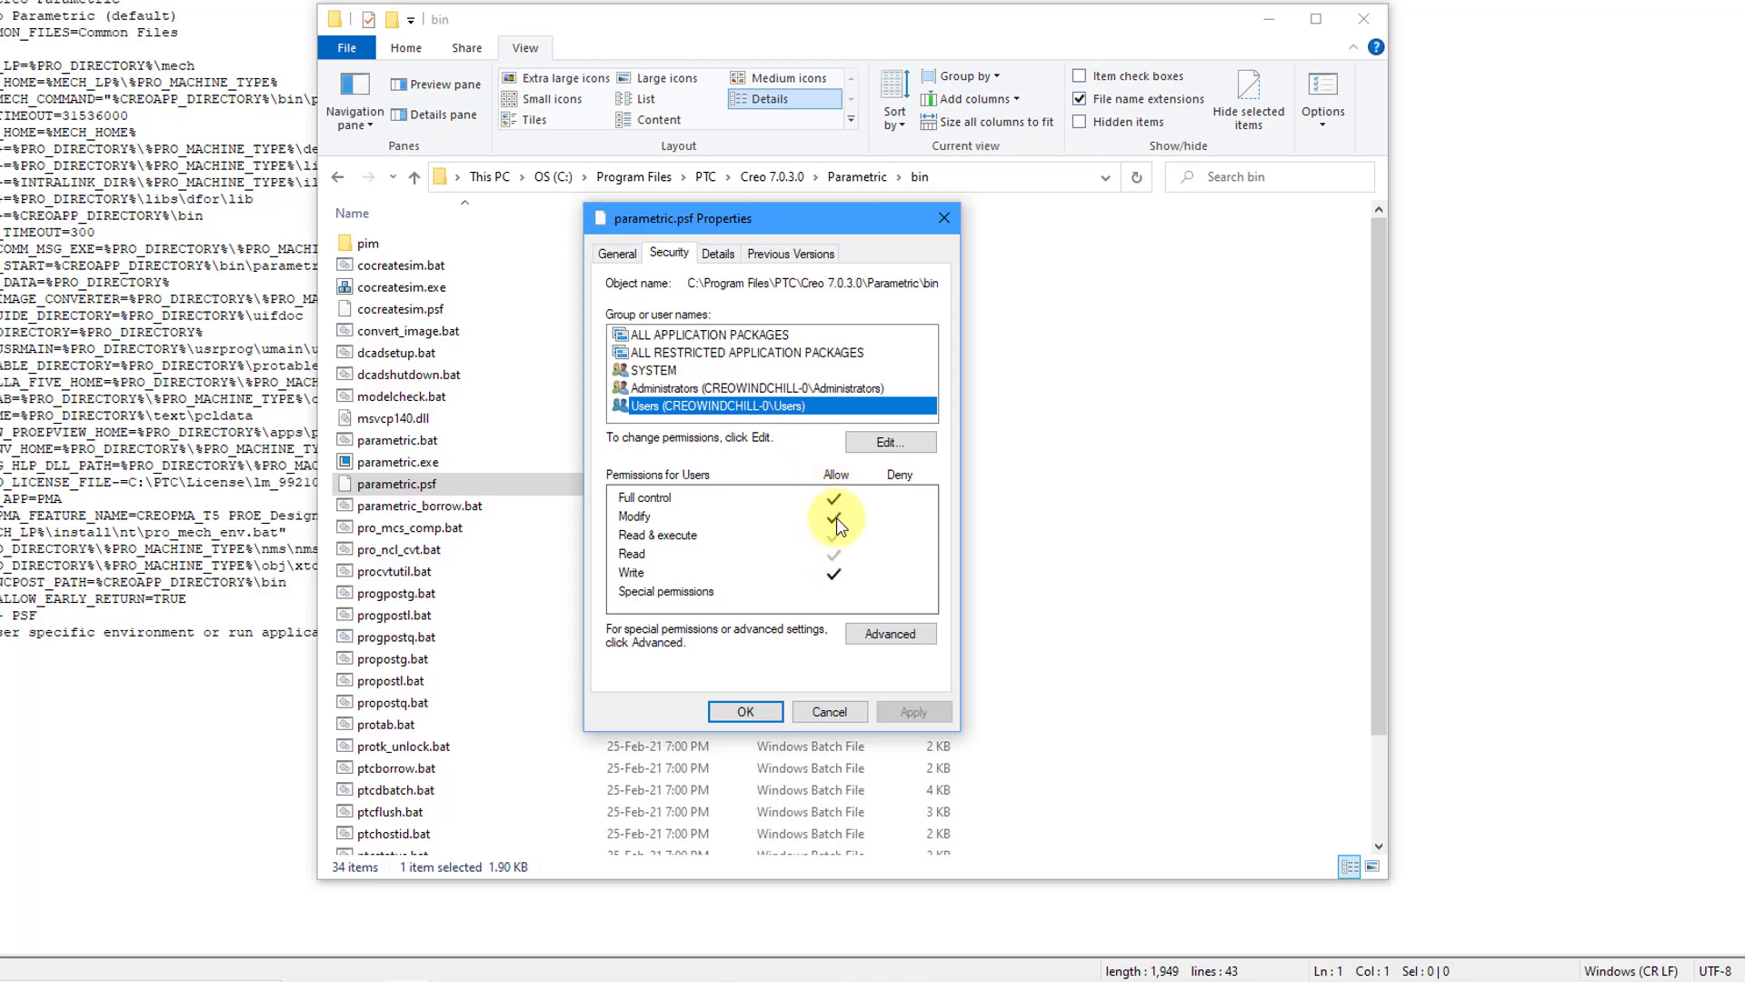
{"action": "left_click", "coordinate": [830, 712]}
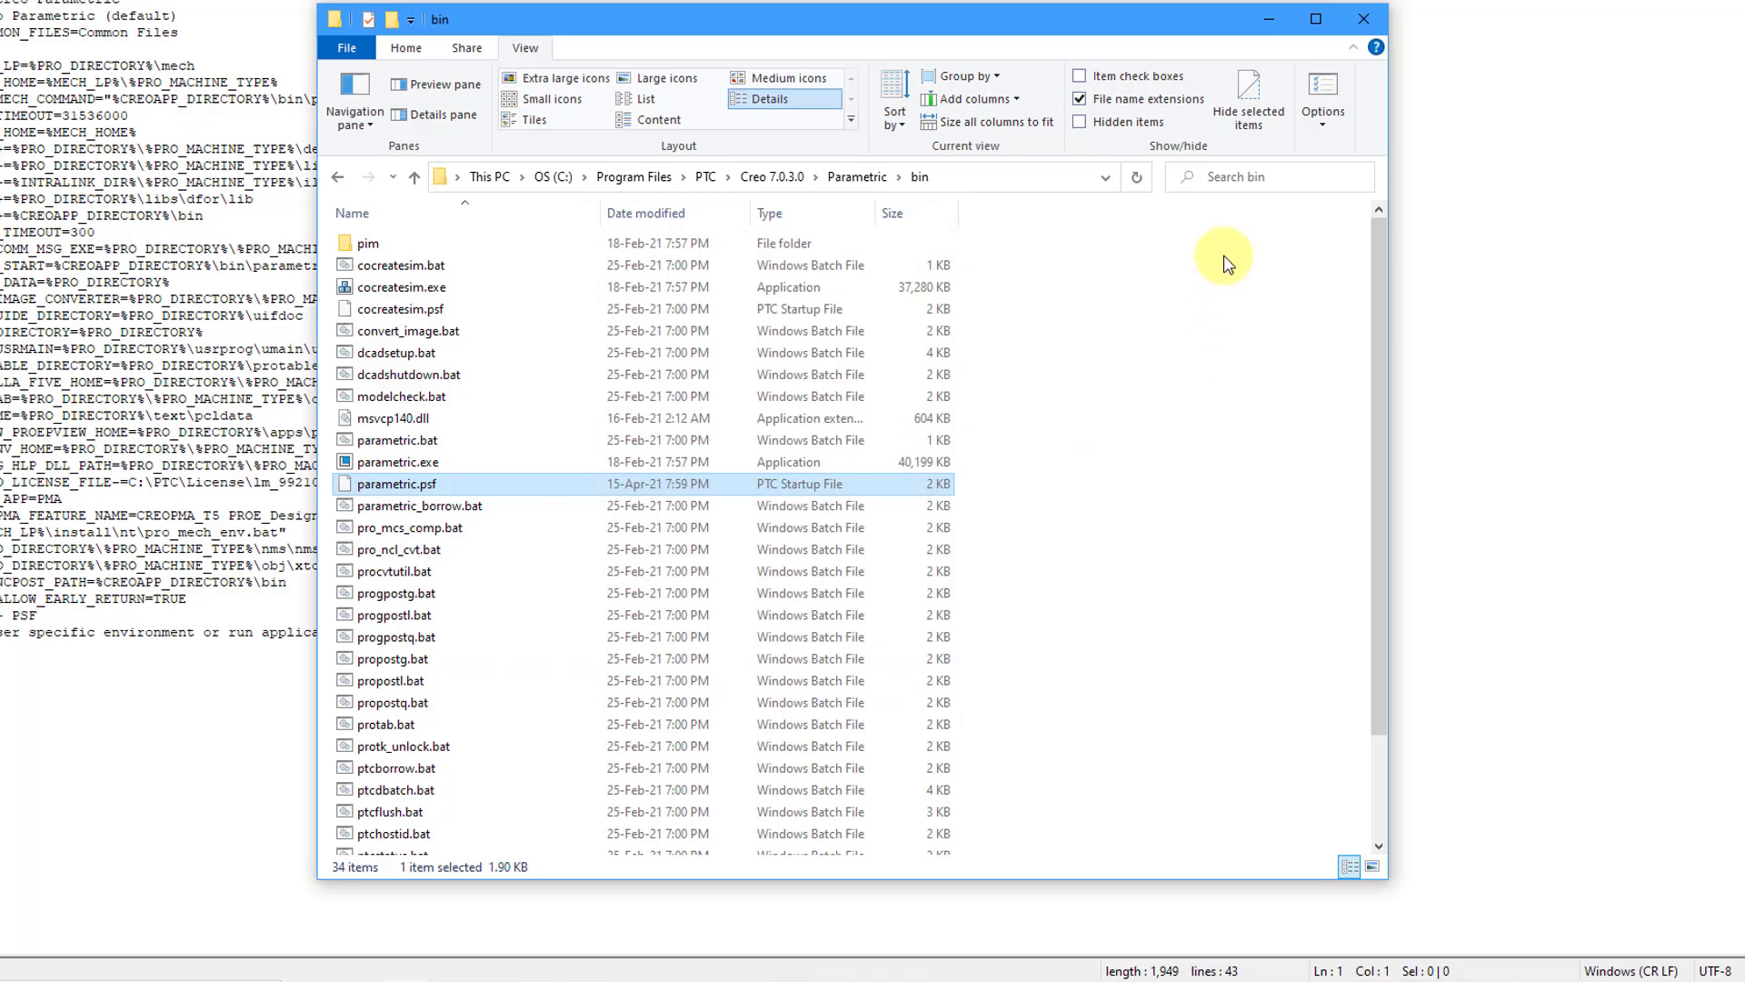
{"action": "left_click", "coordinate": [1363, 20]}
{"action": "key", "text": "F11"}
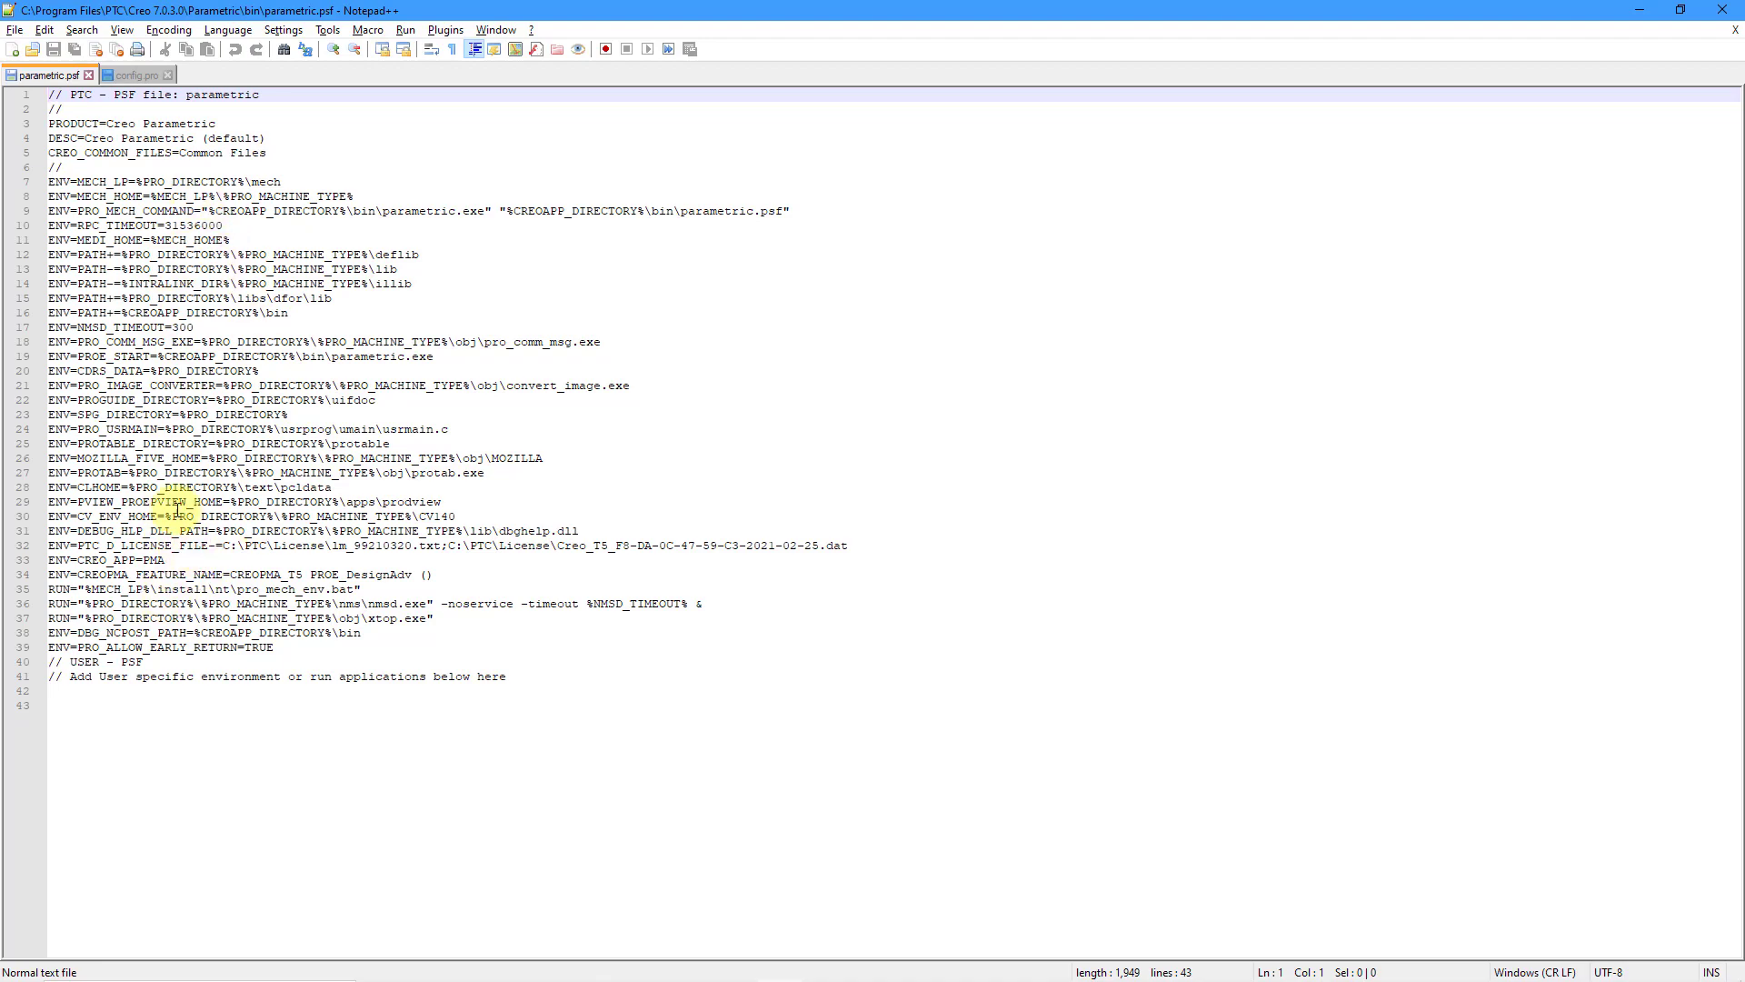
In Notepad++, add the line ENV=MCDIR=C:\Creo\ModelCHECK below the user-specific environment comment in parametric.psf
{"action": "left_click", "coordinate": [522, 674]}
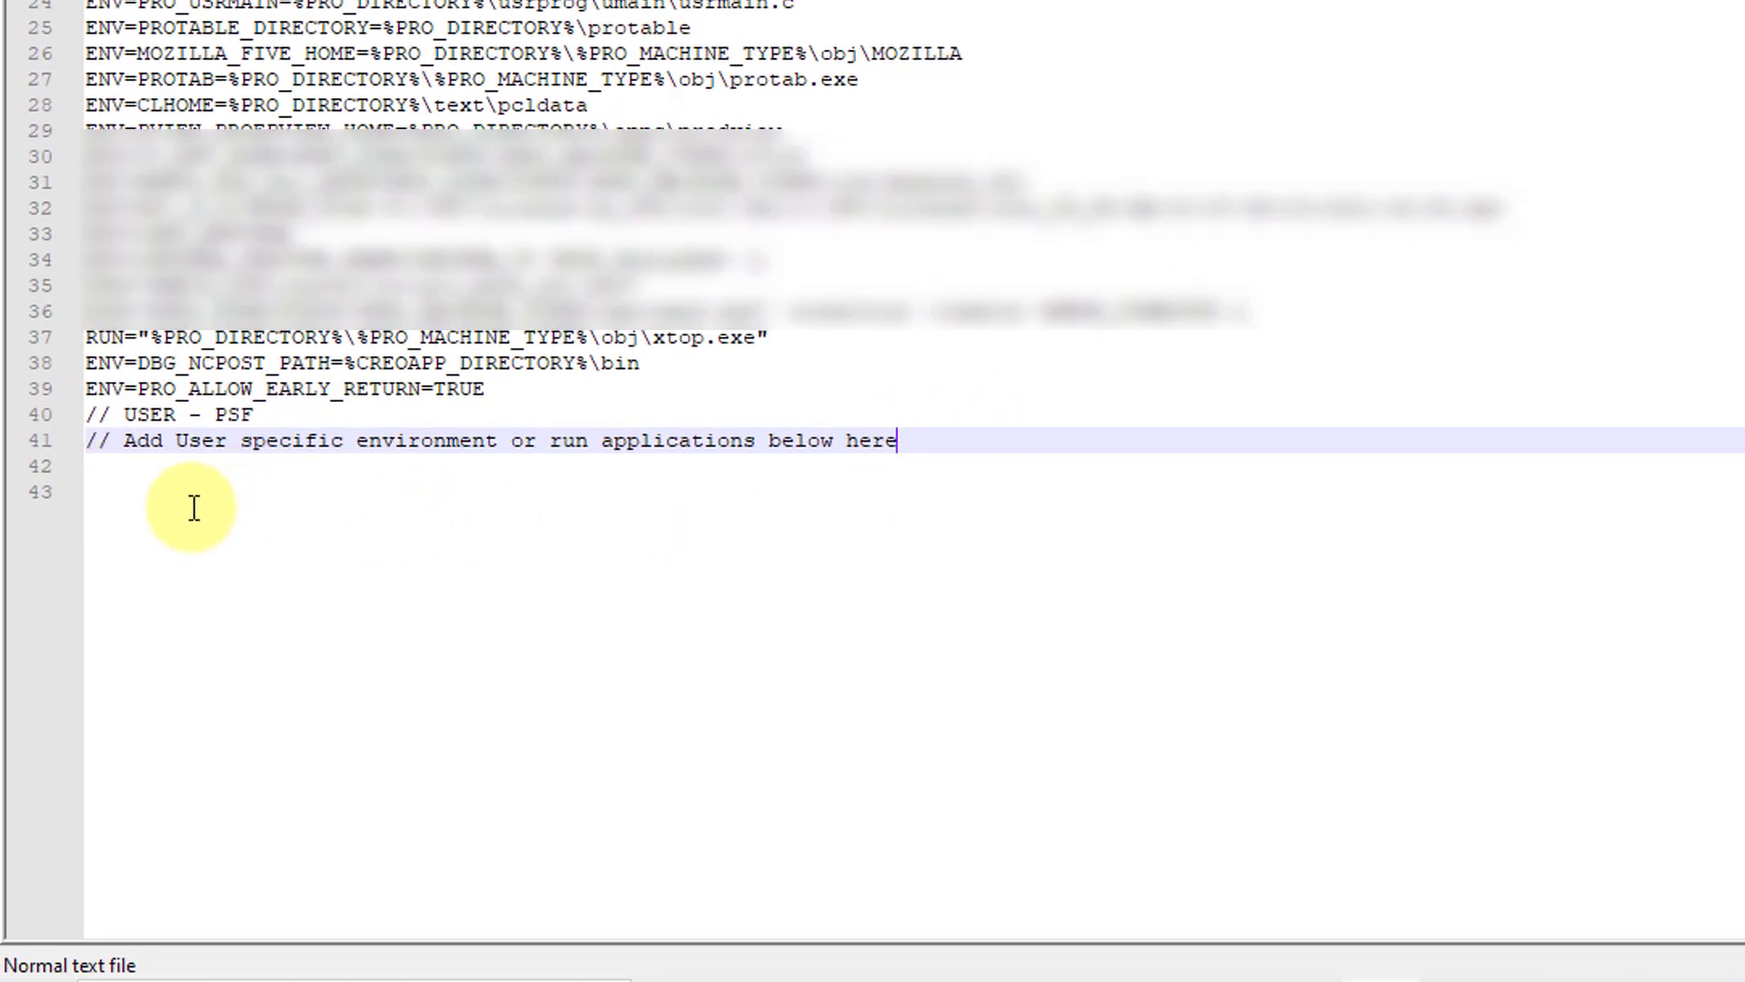
{"action": "left_click", "coordinate": [133, 474]}
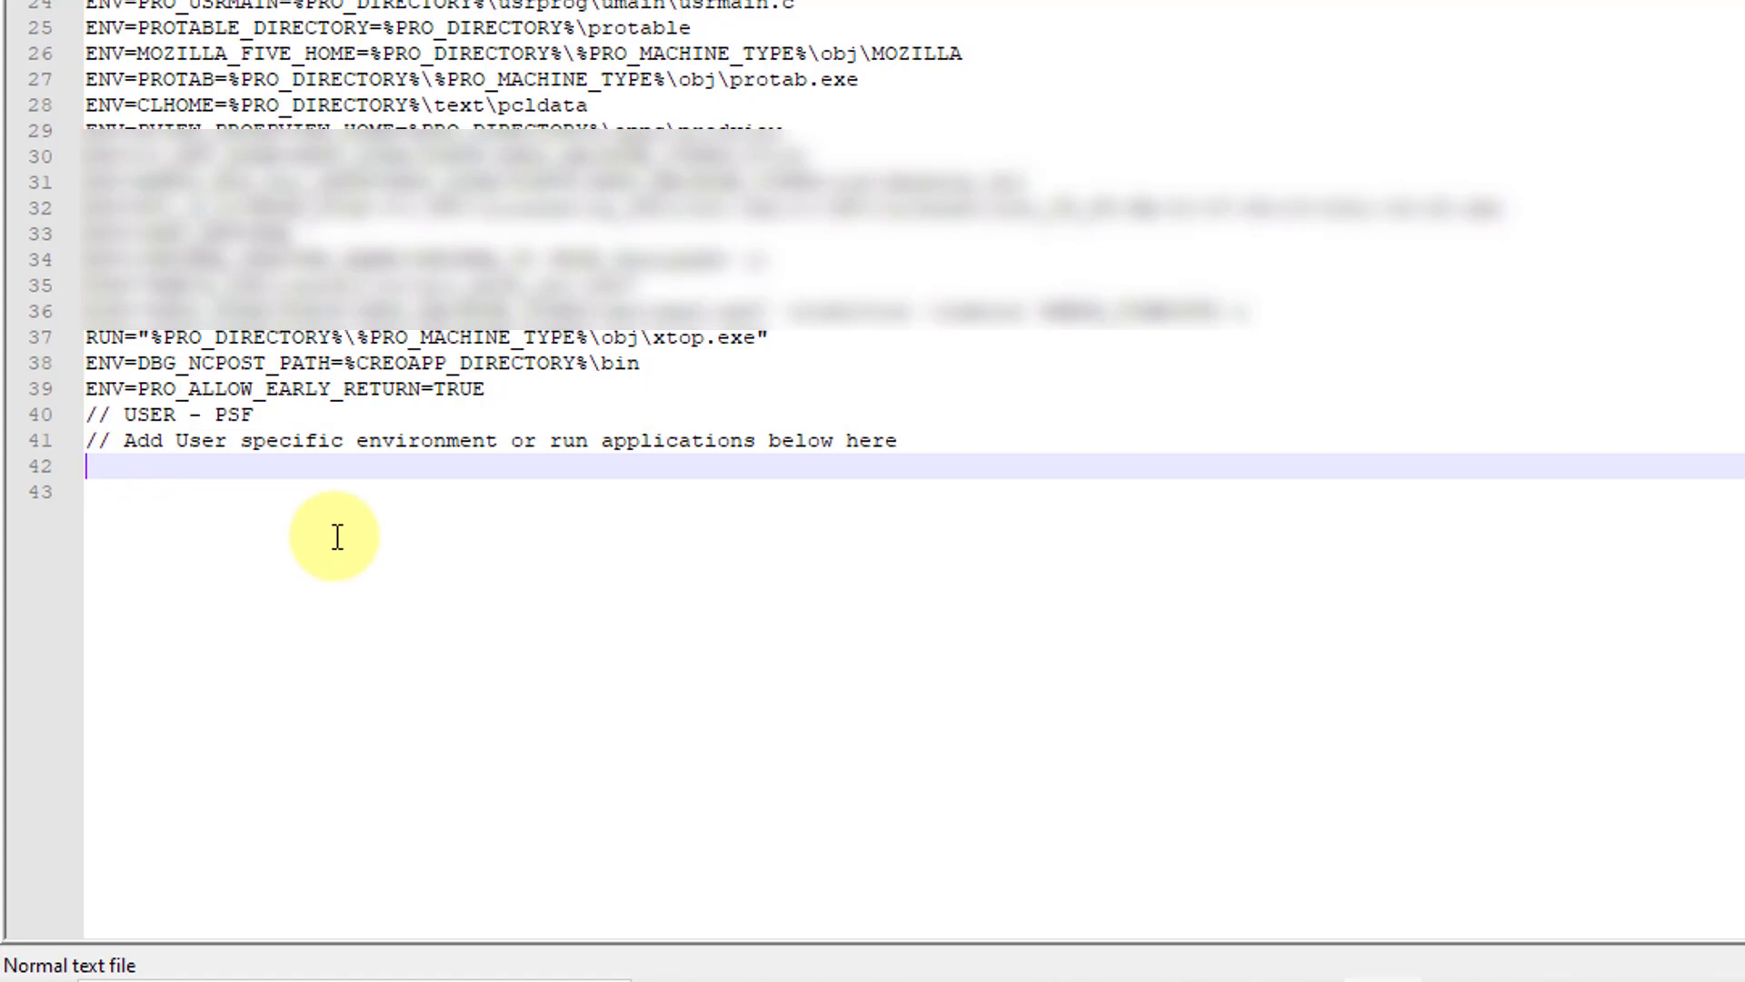
{"action": "type", "text": "ENV"}
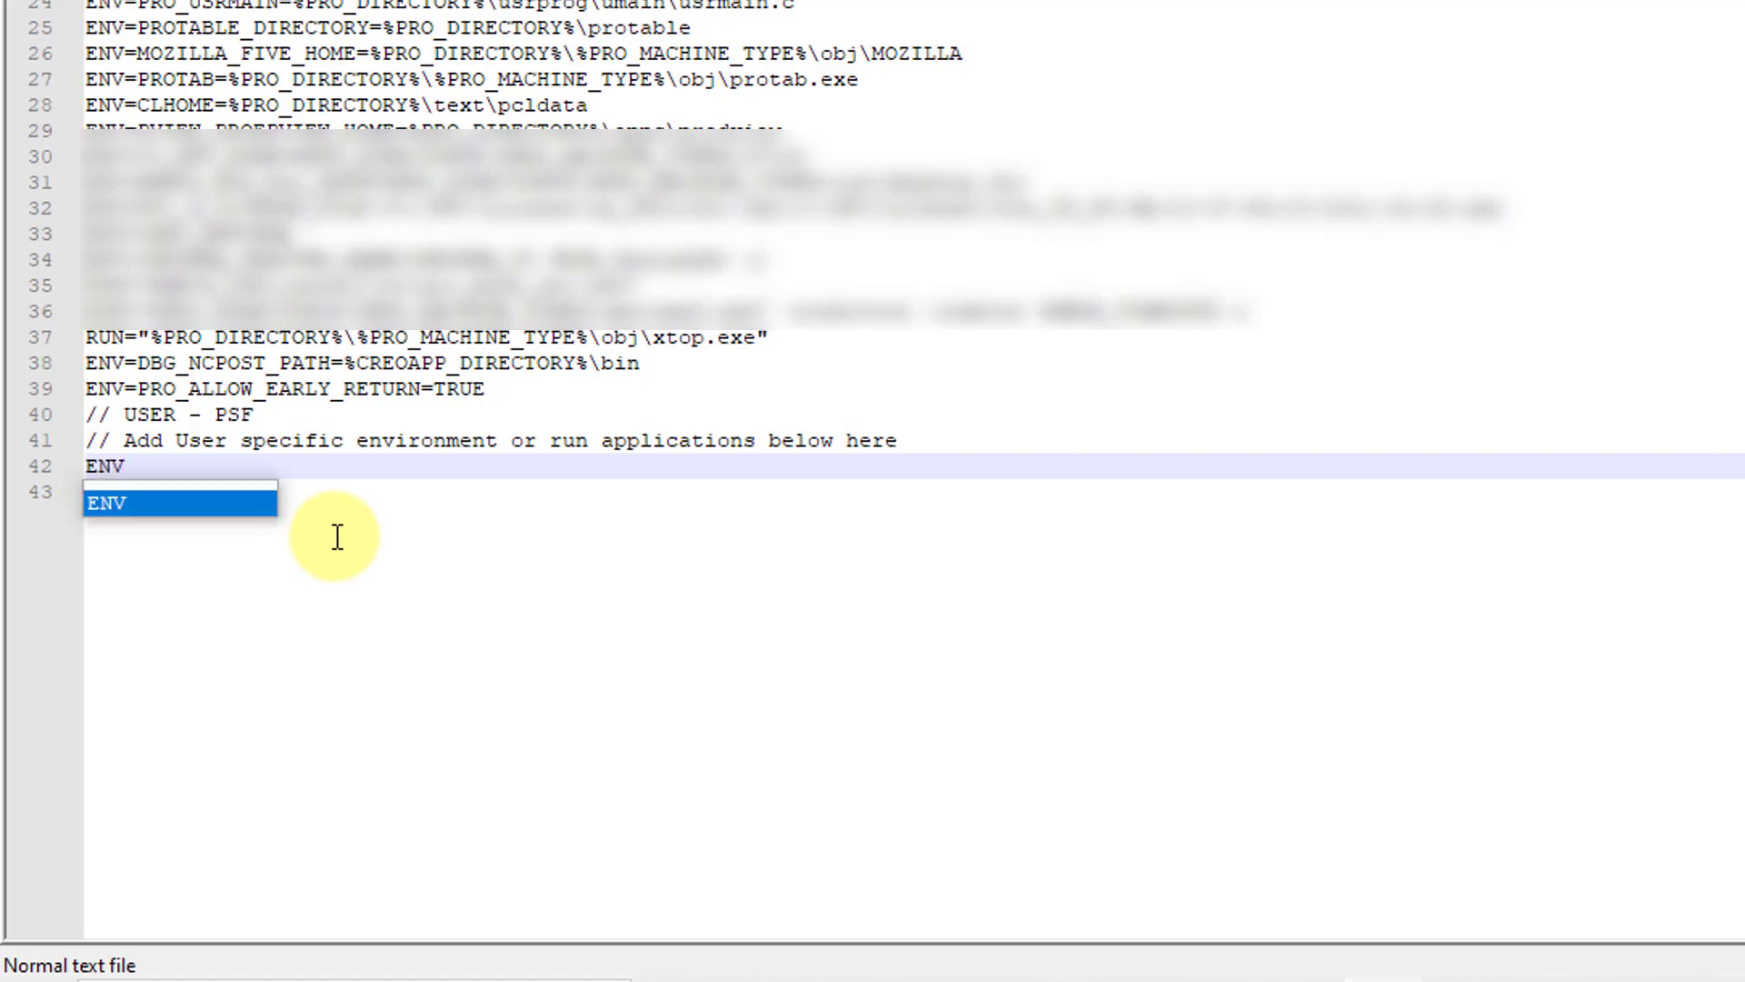
{"action": "type", "text": "="}
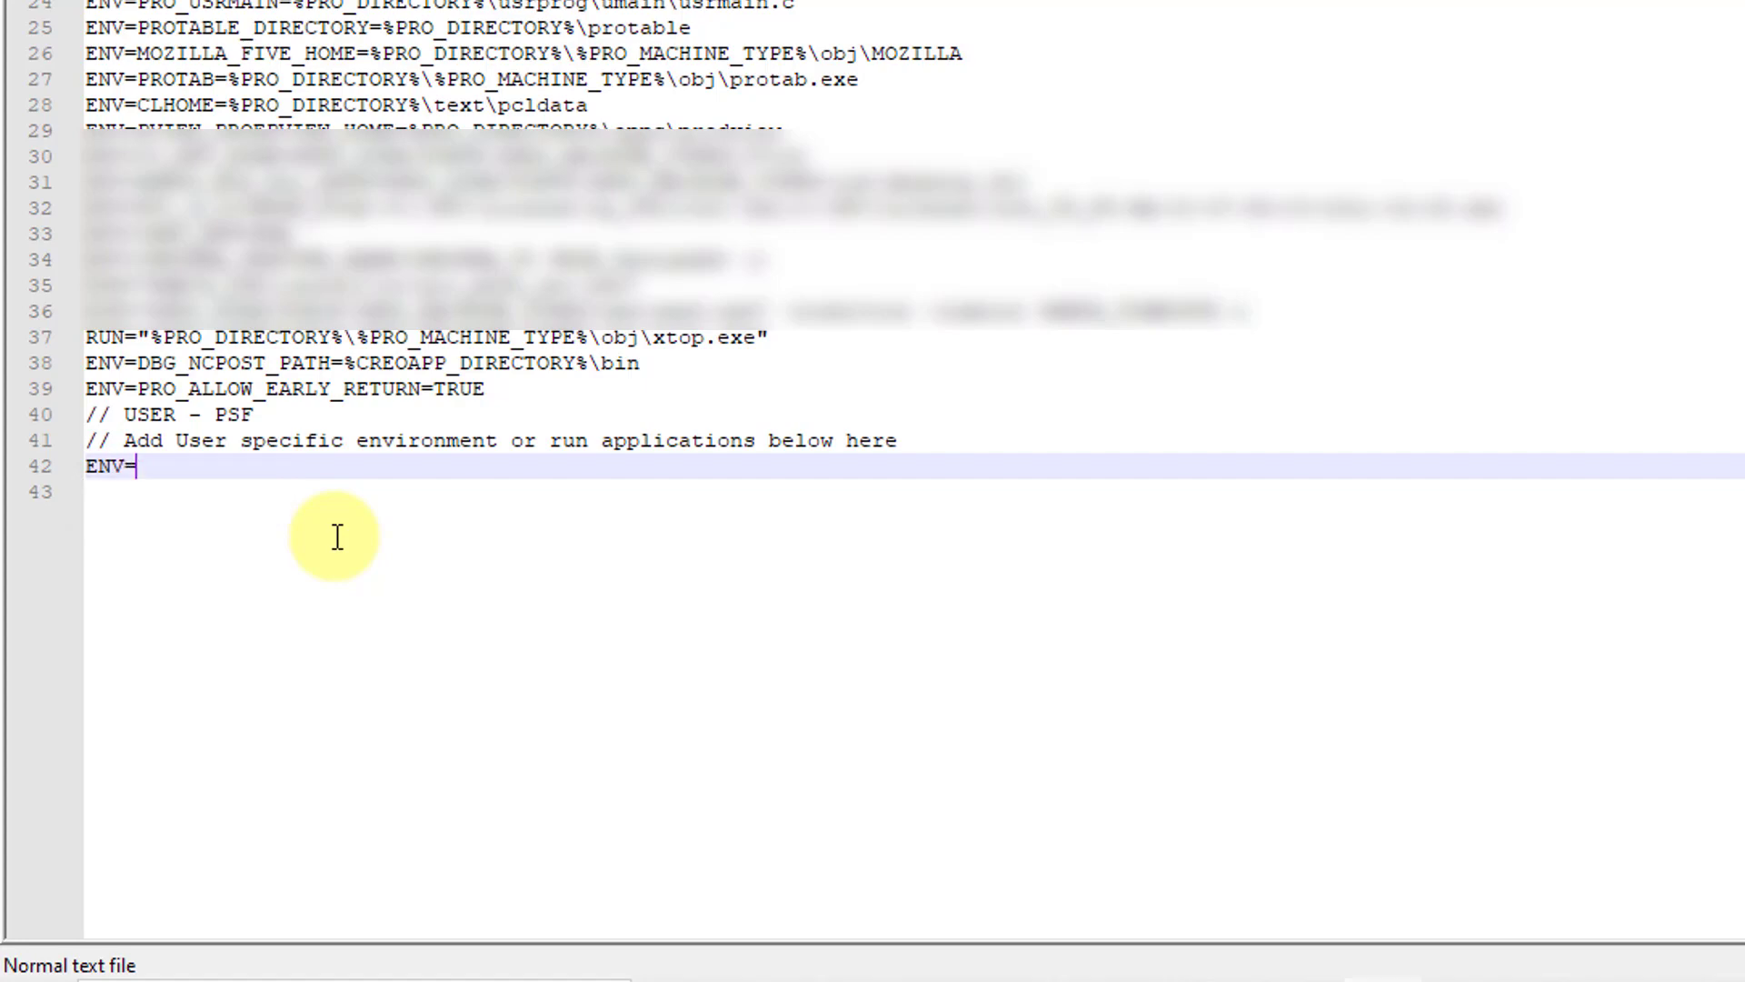
{"action": "type", "text": "MCDIR=C:\\Creo\\ModelCHECK"}
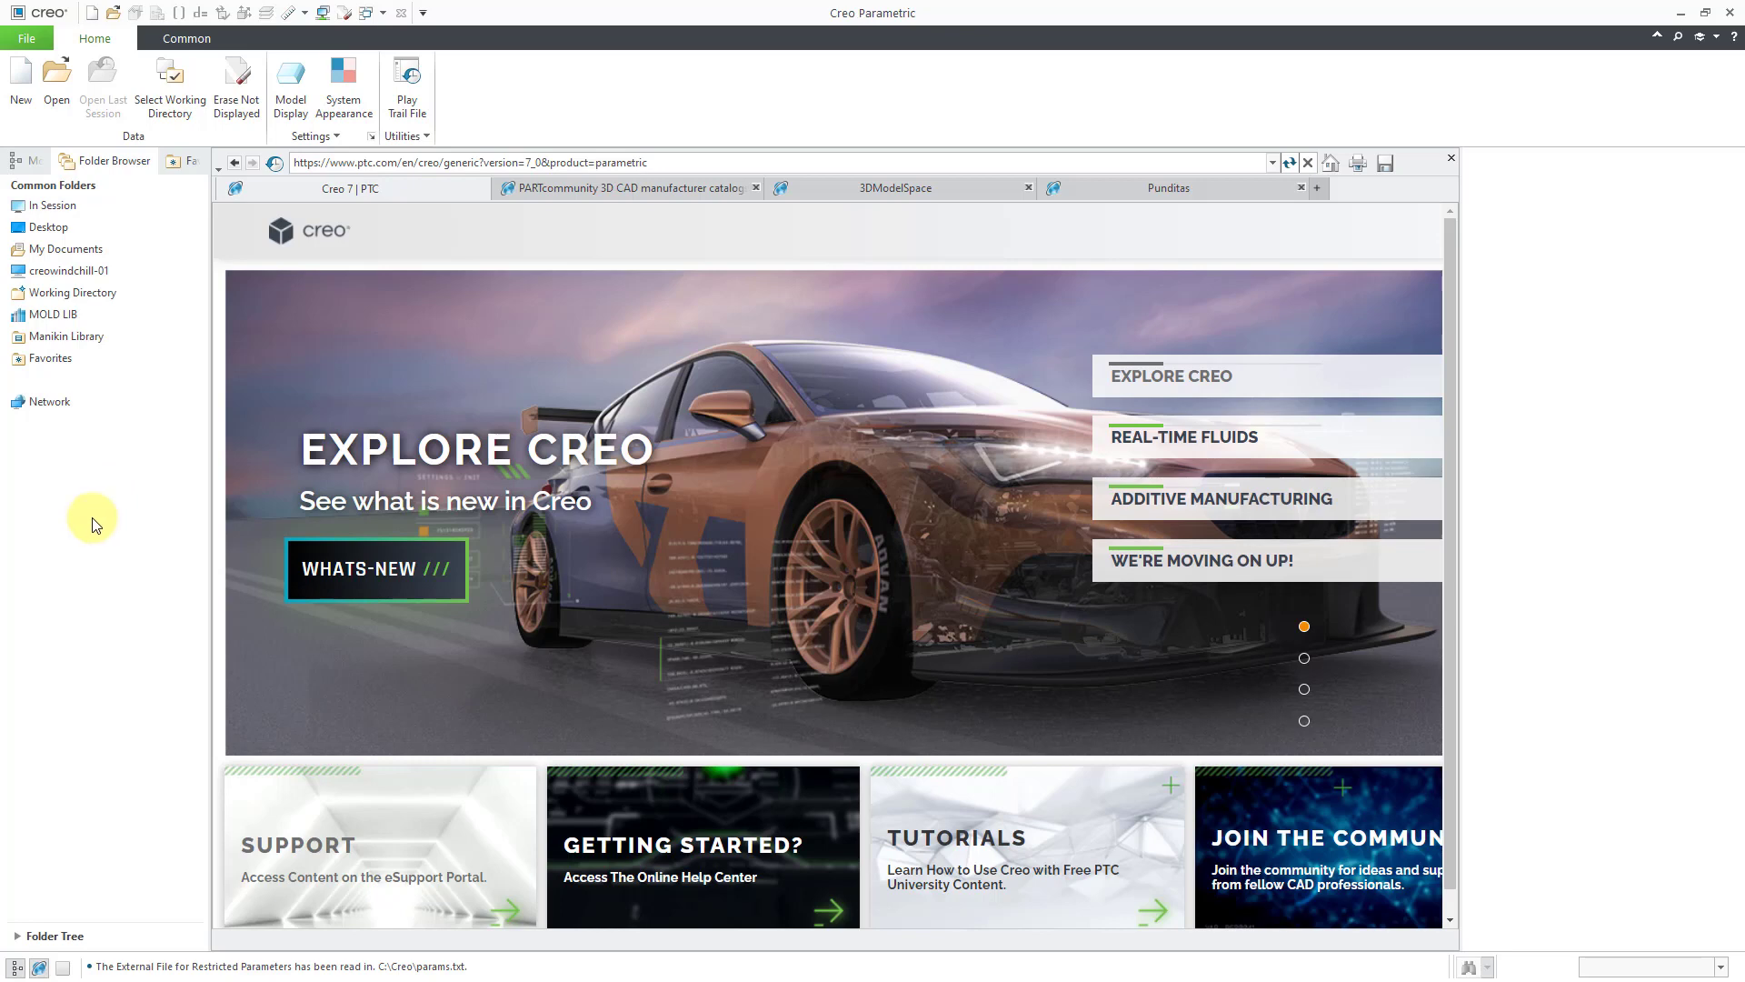
Switch to Creo Parametric and open the ModelCHECK Configuration Tool from the Environment options
{"action": "left_click", "coordinate": [28, 38]}
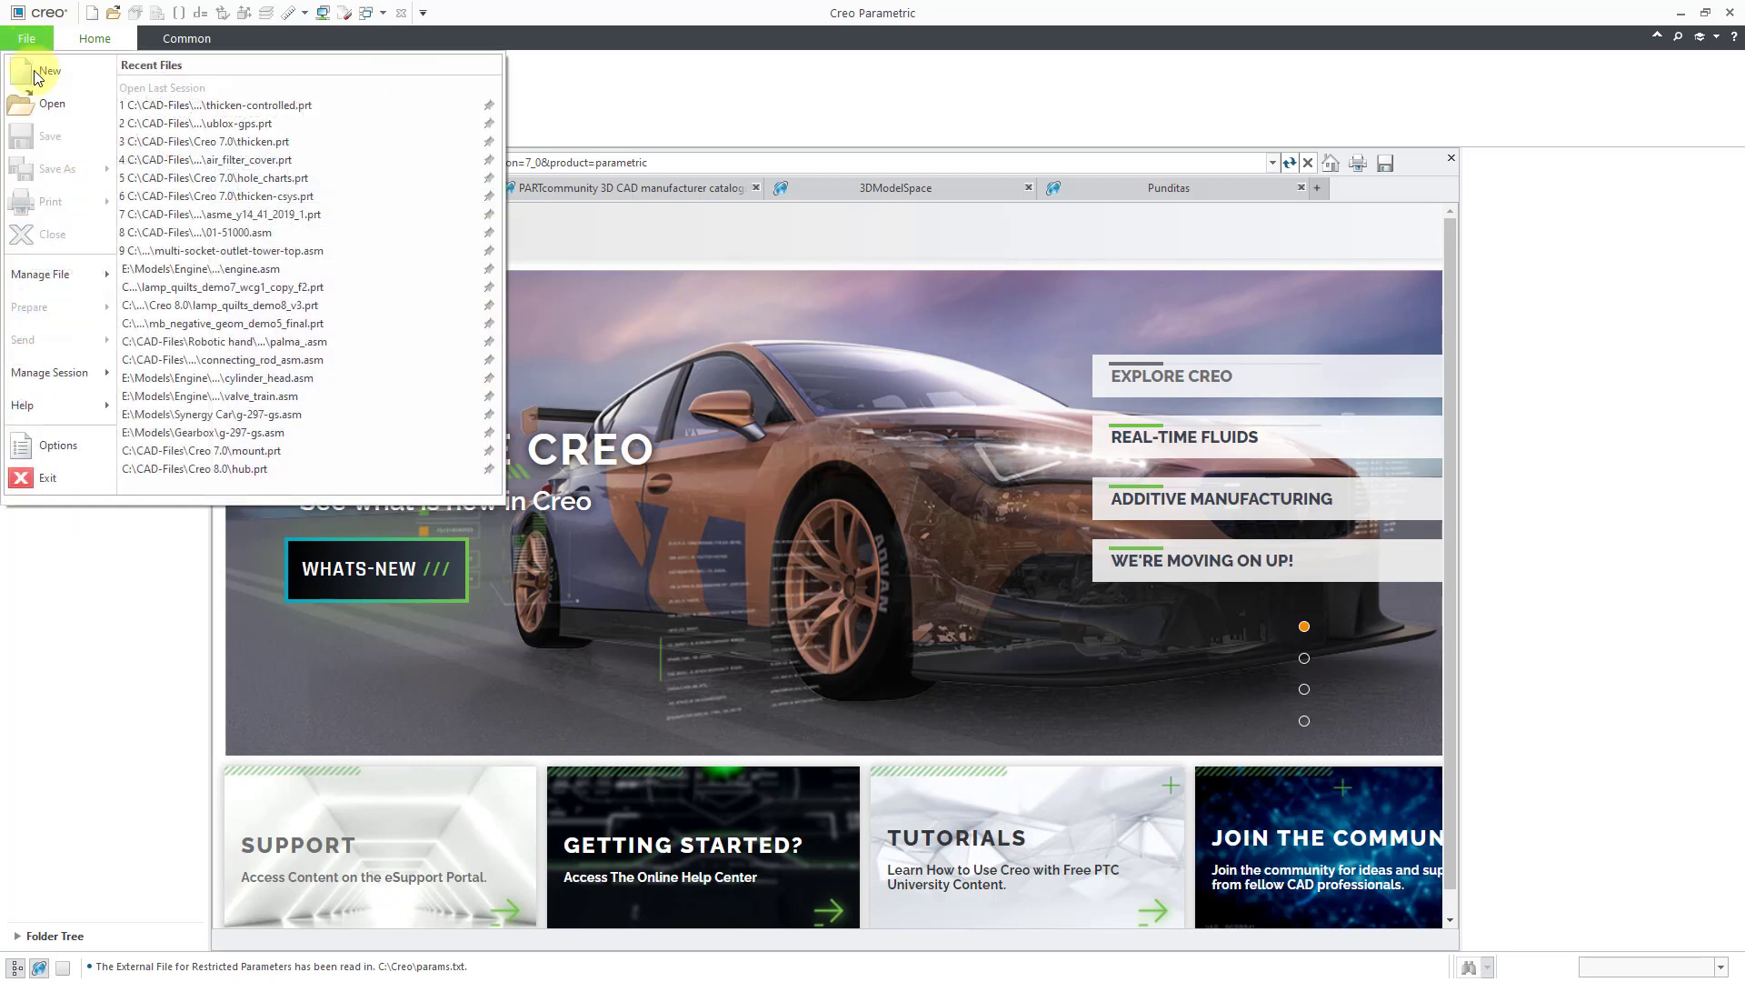
{"action": "left_click", "coordinate": [60, 446]}
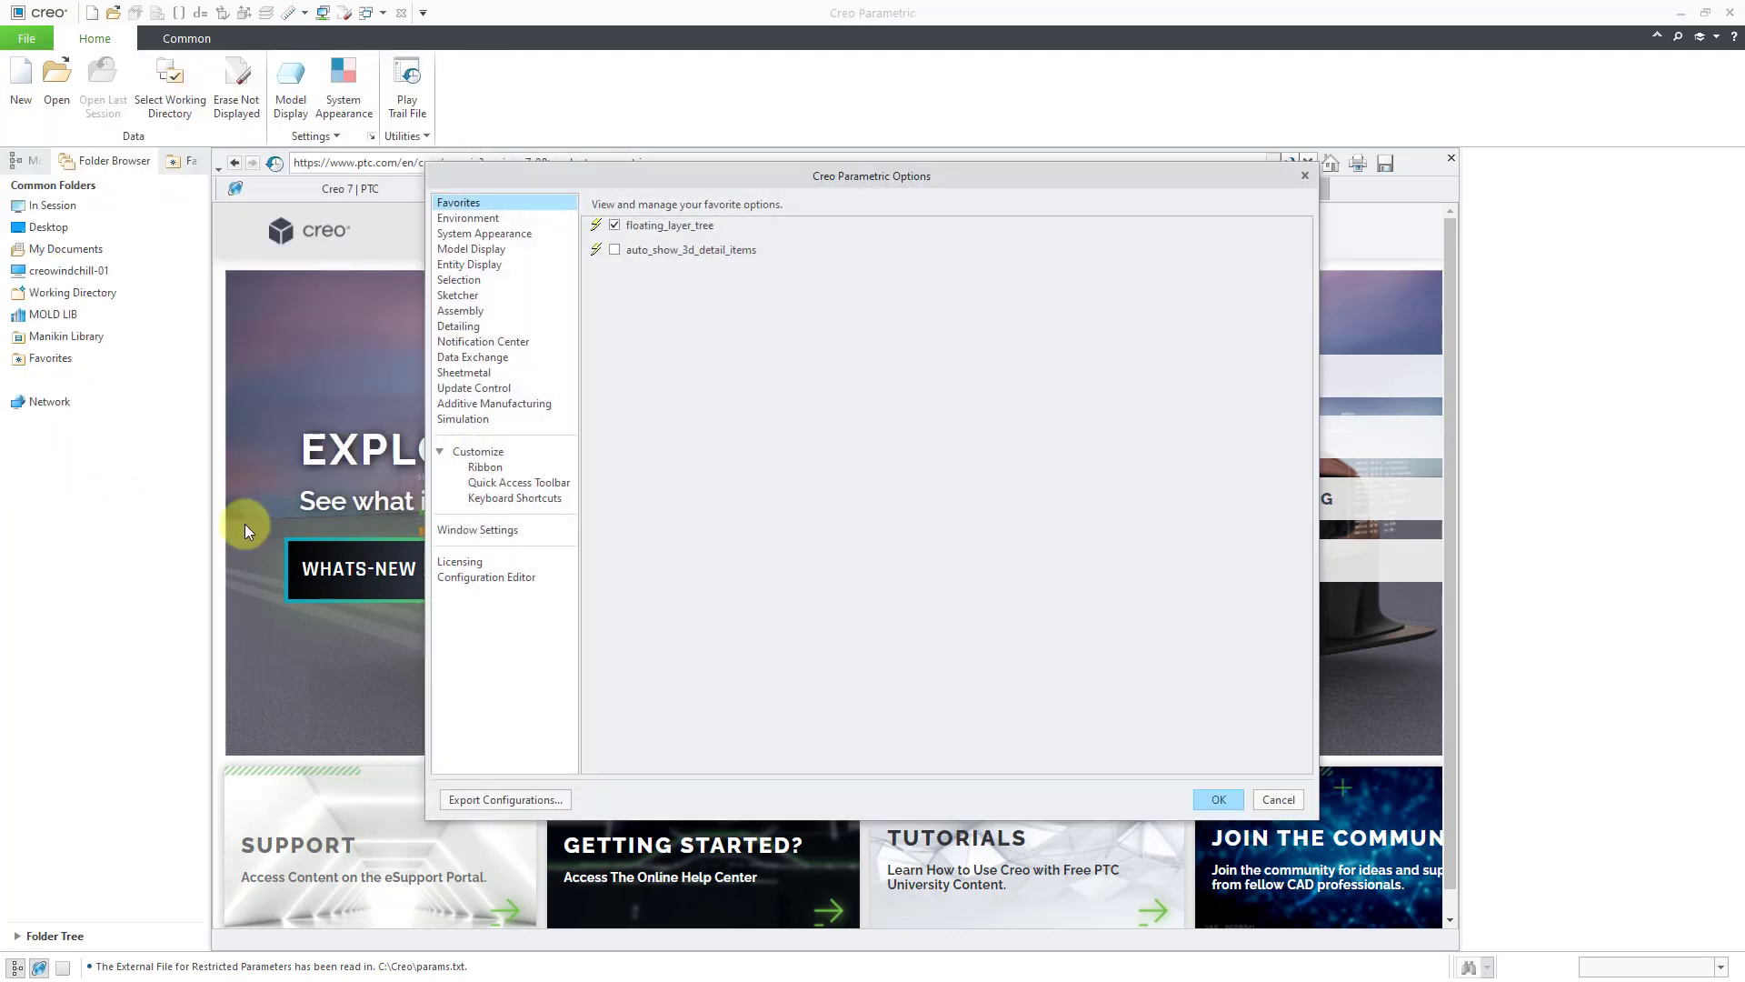
{"action": "left_click", "coordinate": [484, 223]}
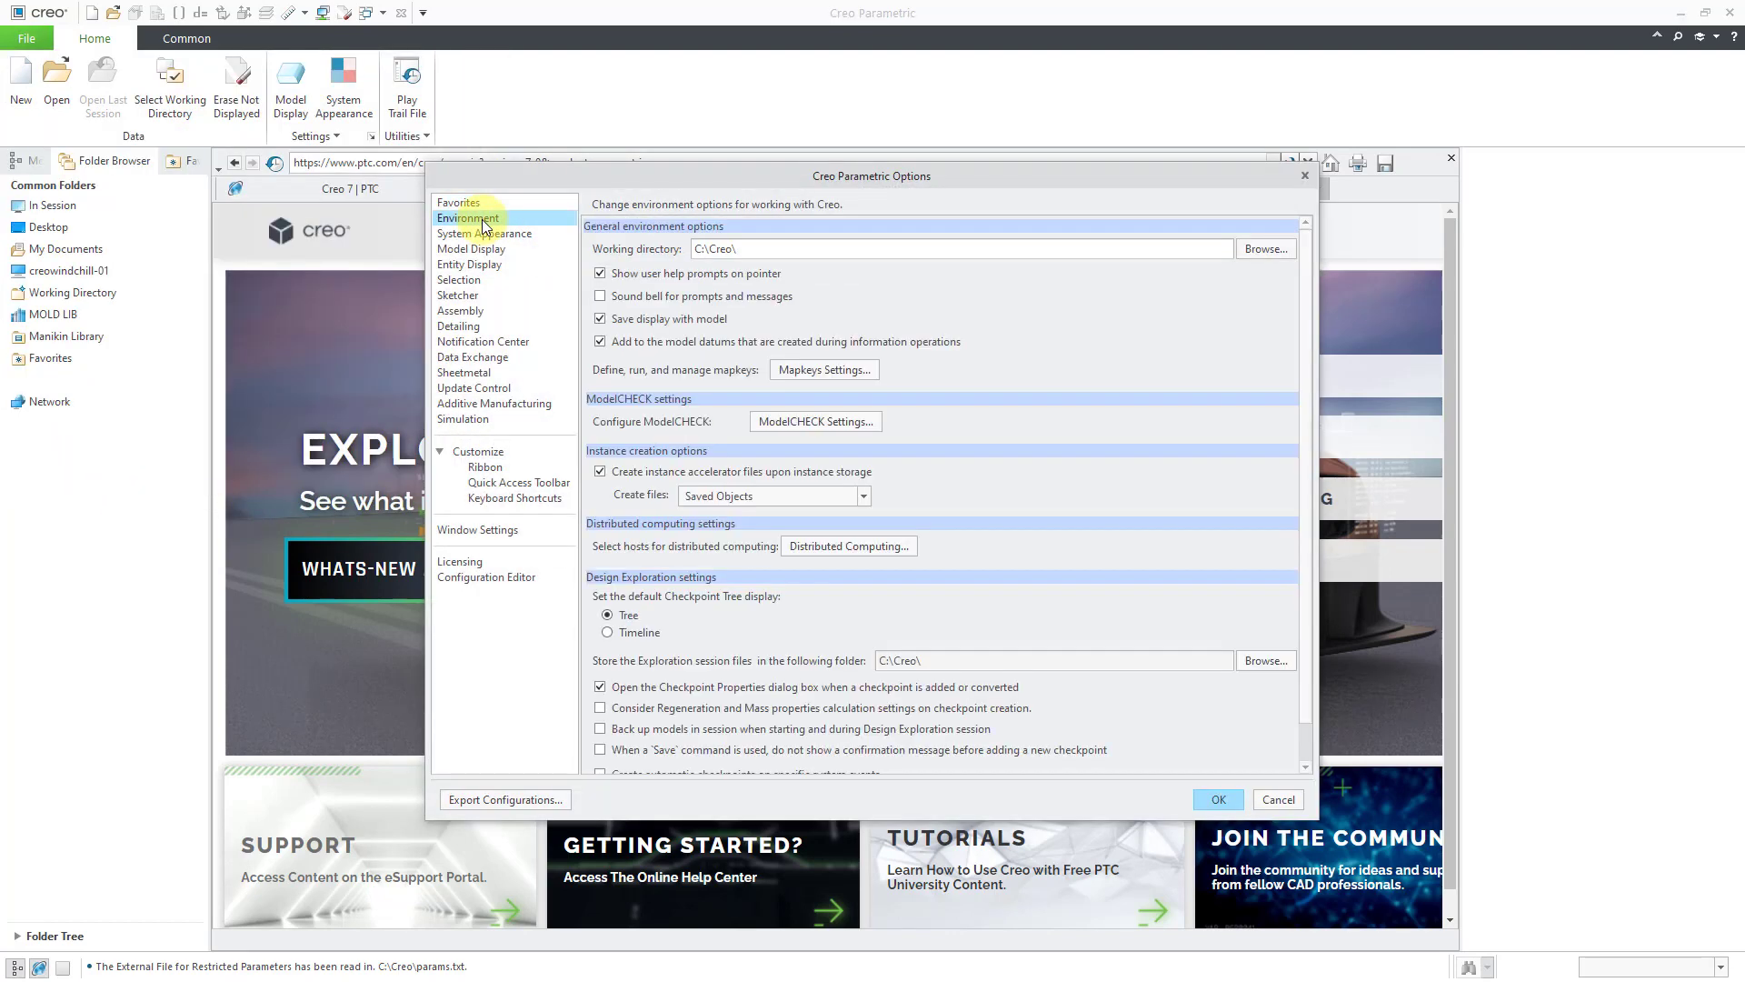
{"action": "left_click", "coordinate": [815, 422]}
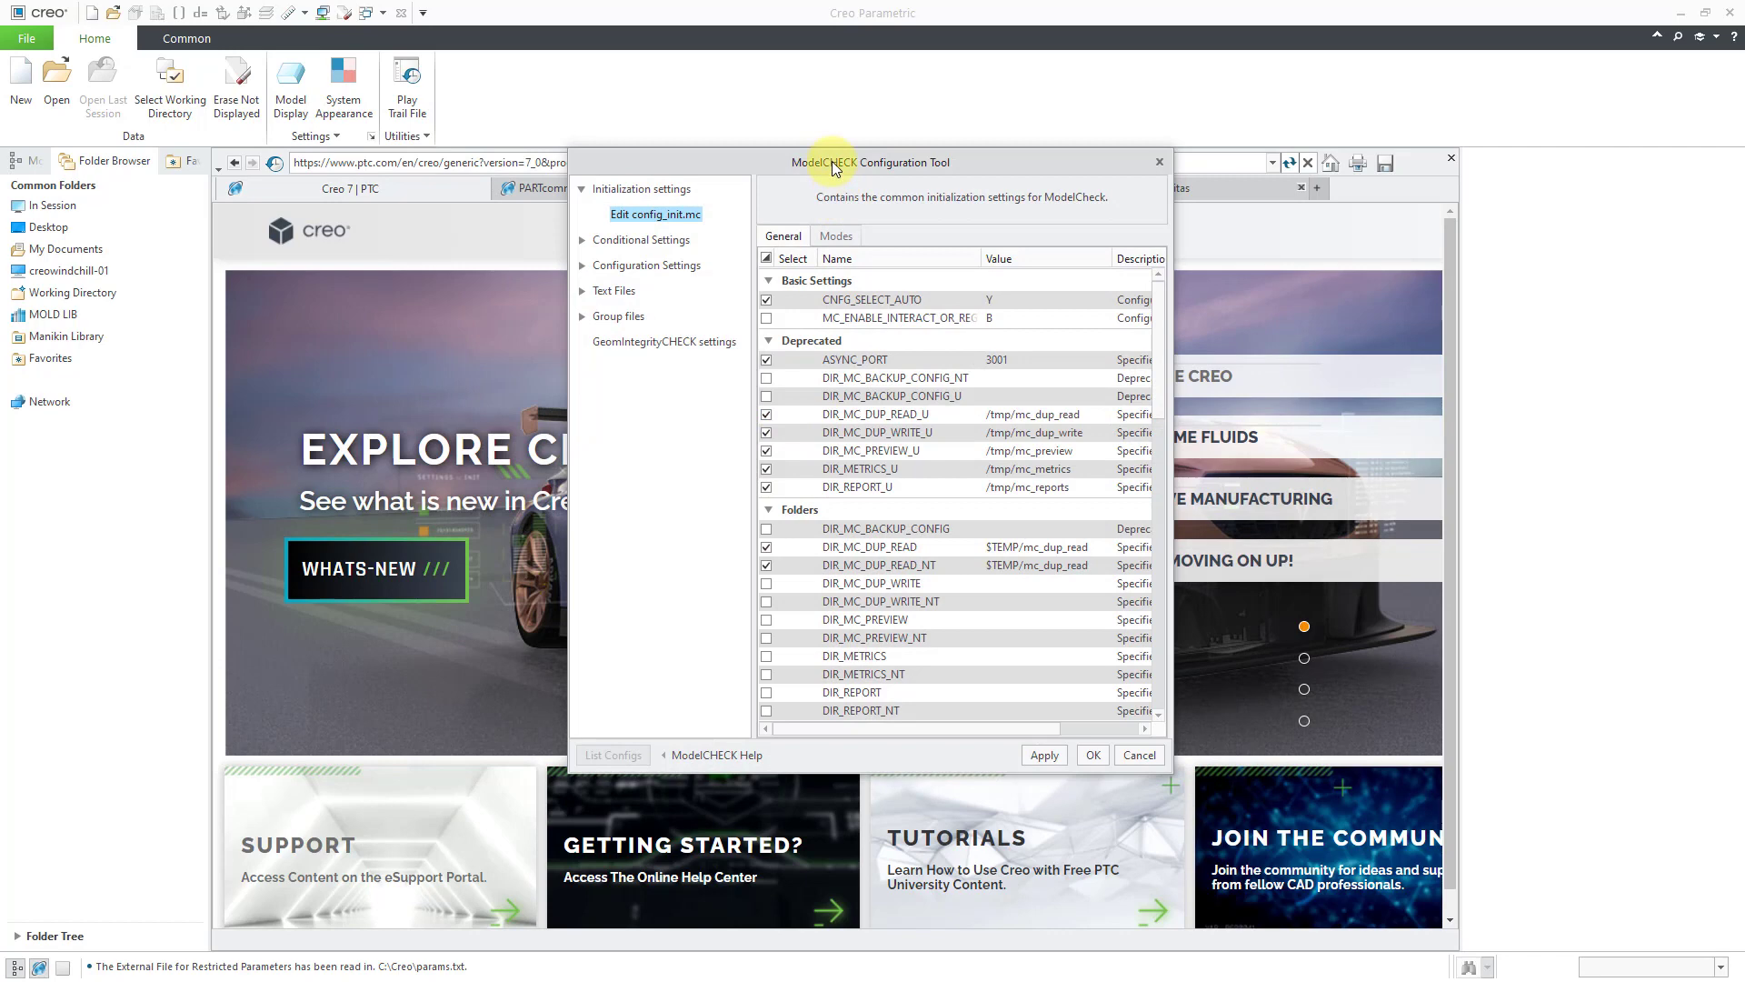
Close the embedded browser and widen the ModelCHECK Configuration Tool along with its Name and Description columns
{"action": "left_click_drag", "start_coordinate": [832, 161], "coordinate": [658, 220]}
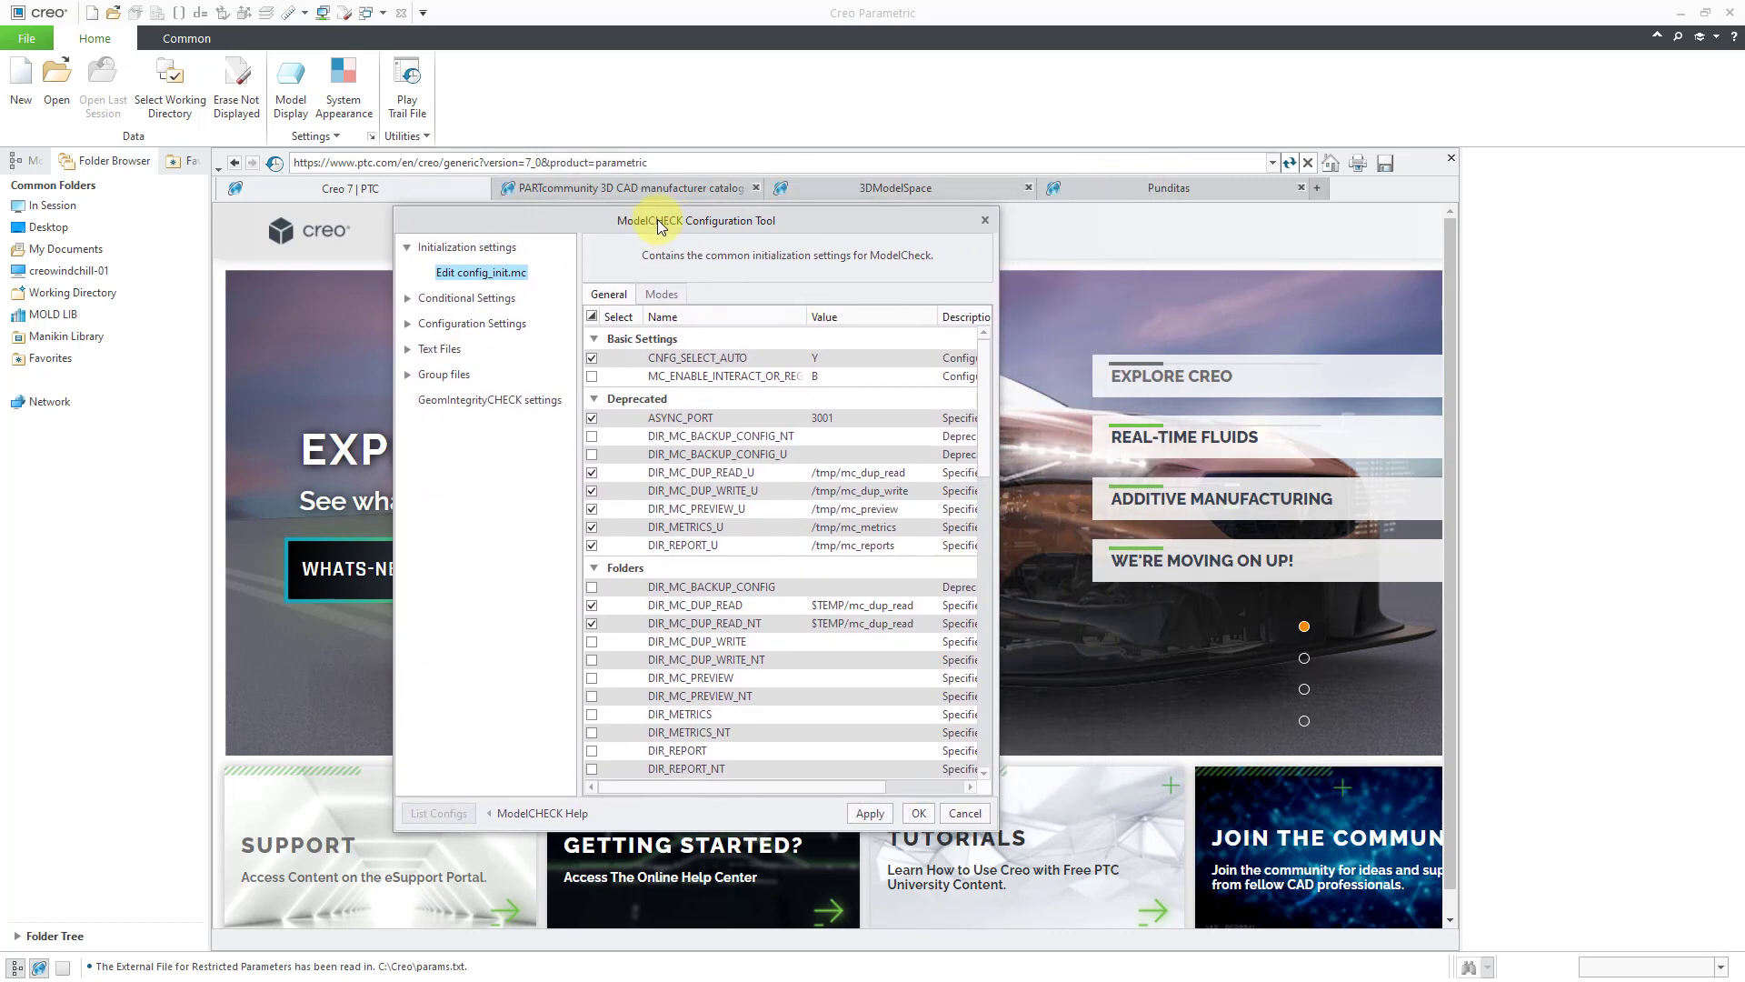
{"action": "left_click", "coordinate": [1447, 161]}
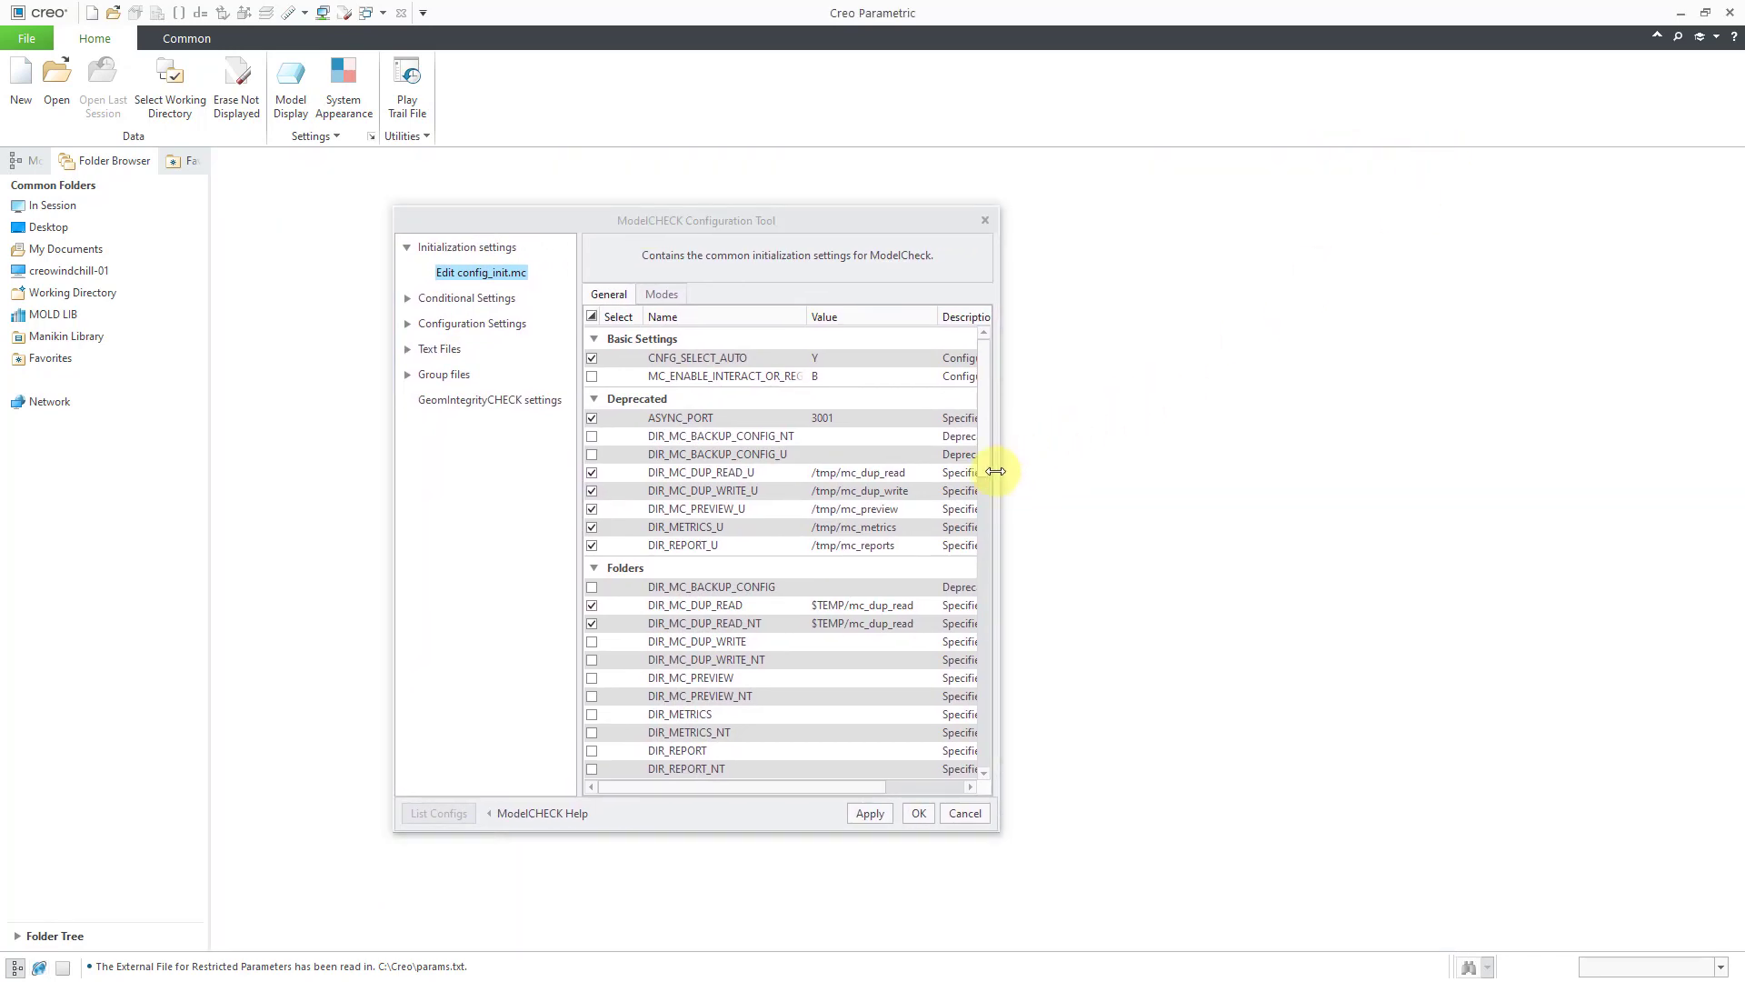
{"action": "left_click_drag", "start_coordinate": [996, 472], "coordinate": [1344, 488]}
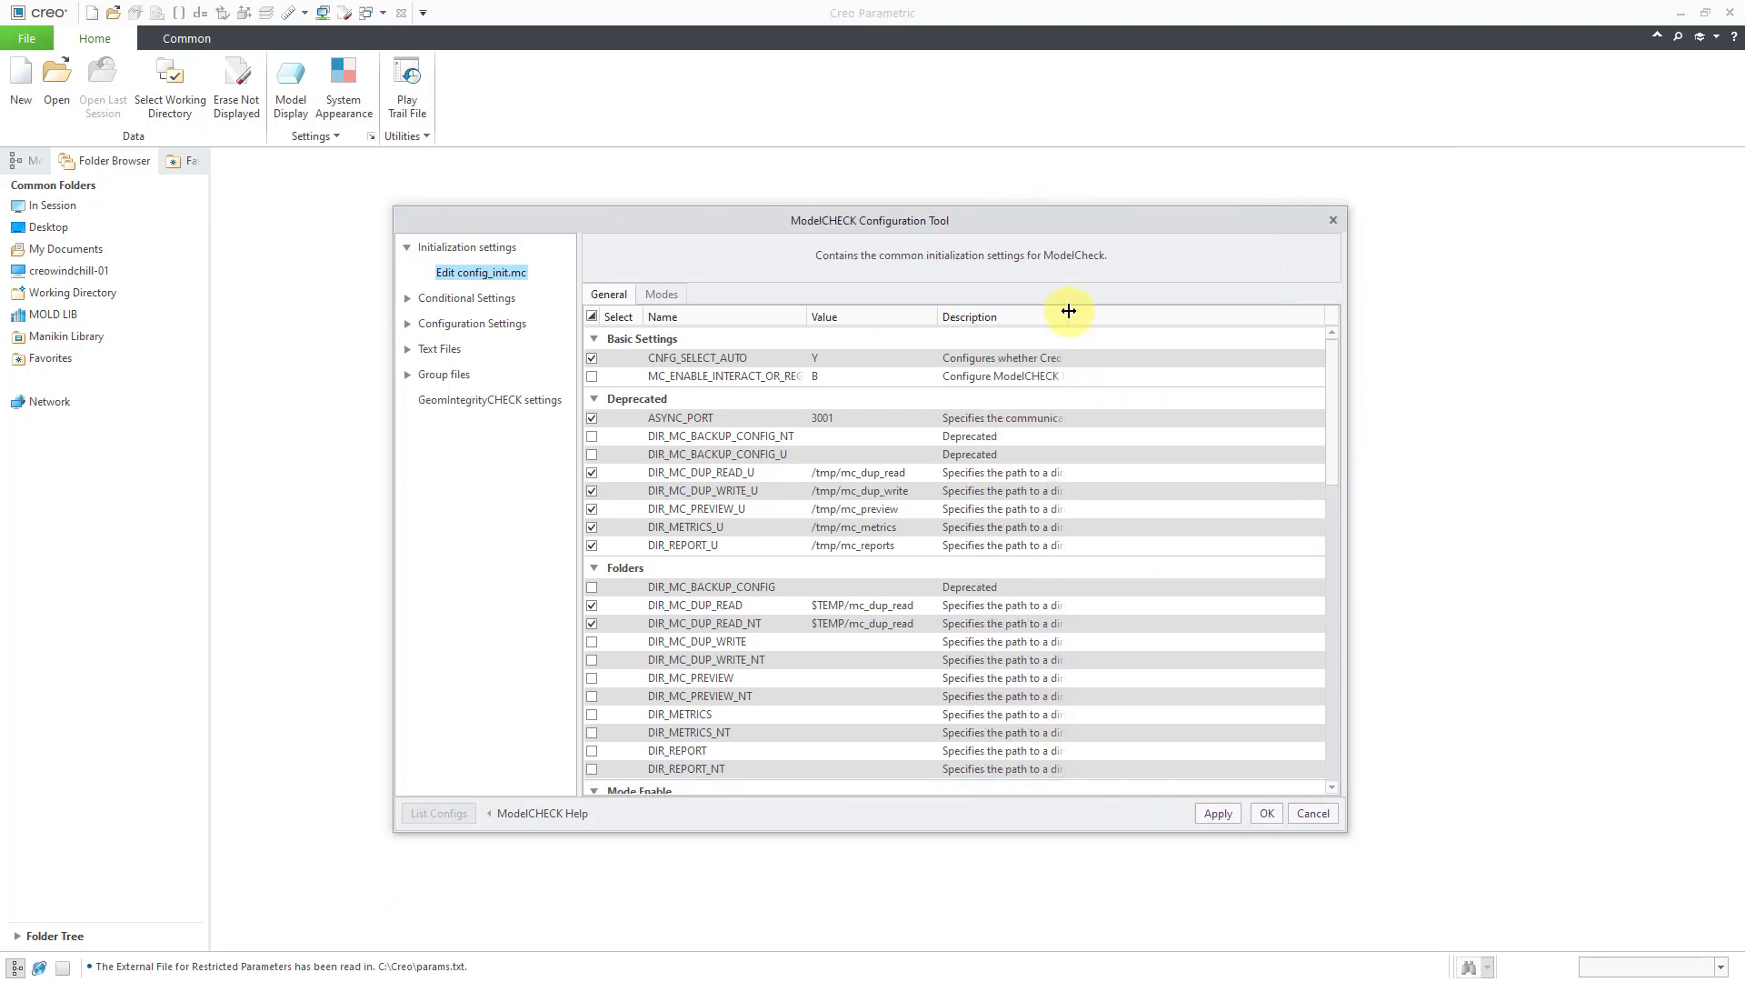
{"action": "left_click_drag", "start_coordinate": [1069, 311], "coordinate": [1300, 311]}
{"action": "left_click_drag", "start_coordinate": [806, 311], "coordinate": [827, 307]}
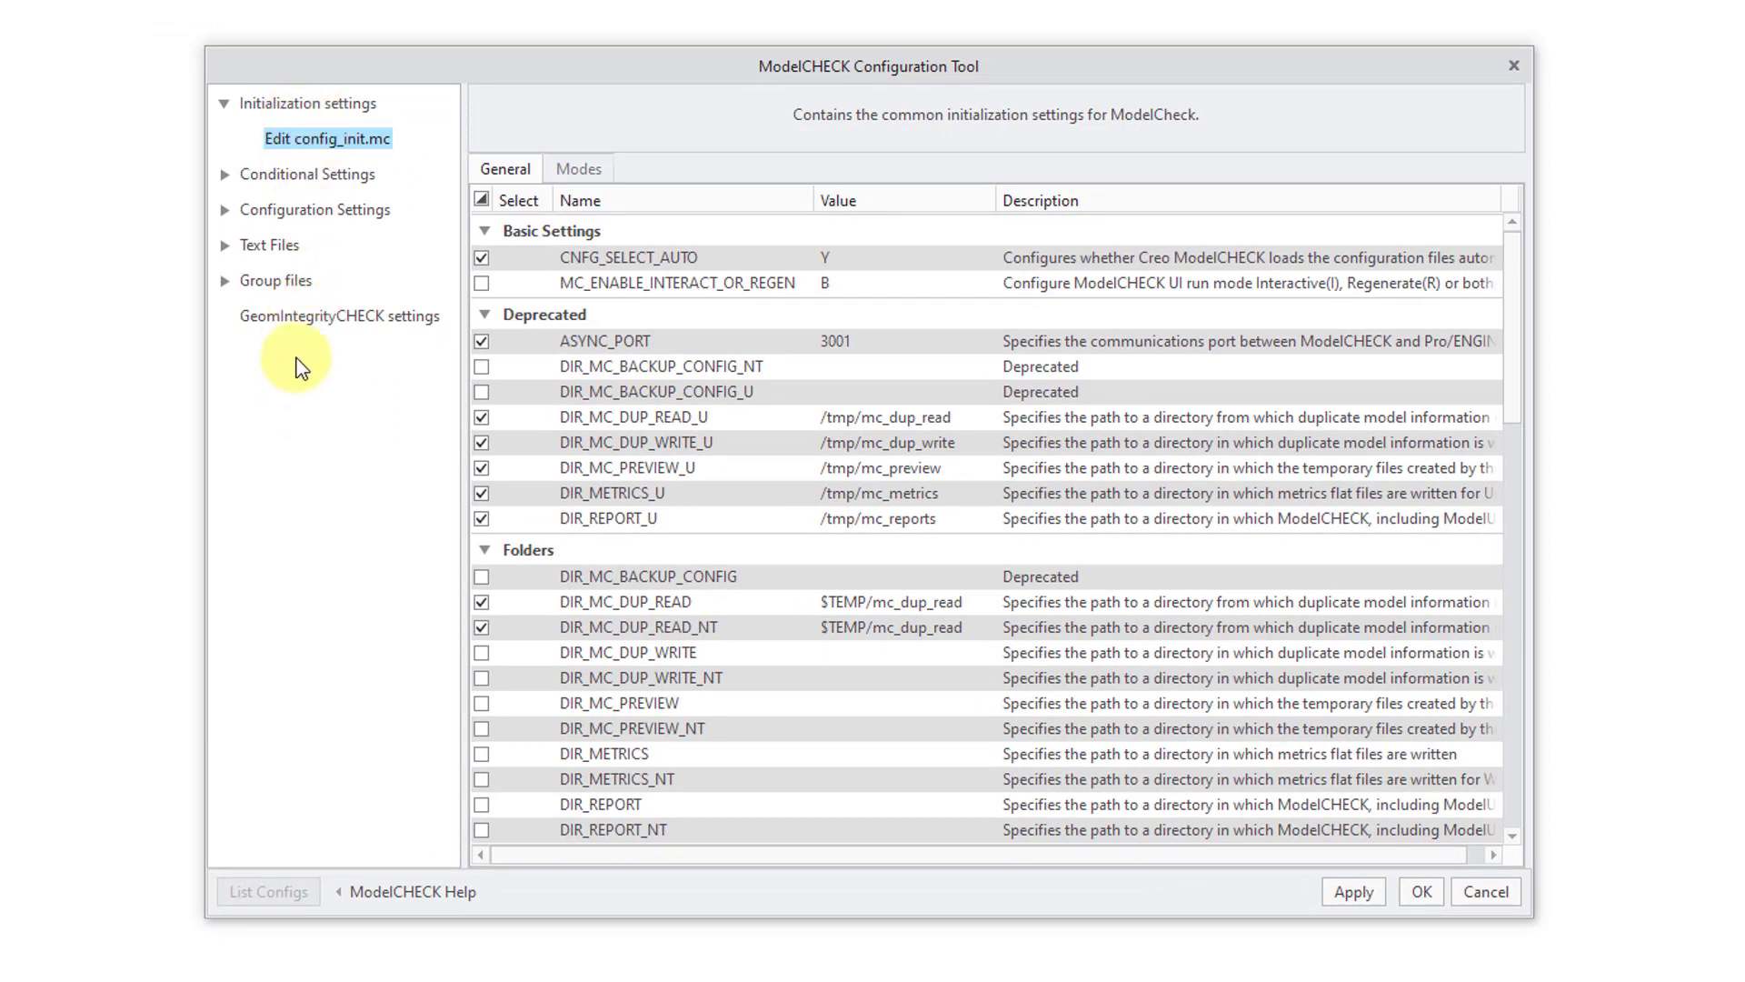
Expand the Conditional Settings and Configuration Settings groups to examine the ModelCHECK files they contain
{"action": "left_click", "coordinate": [226, 177]}
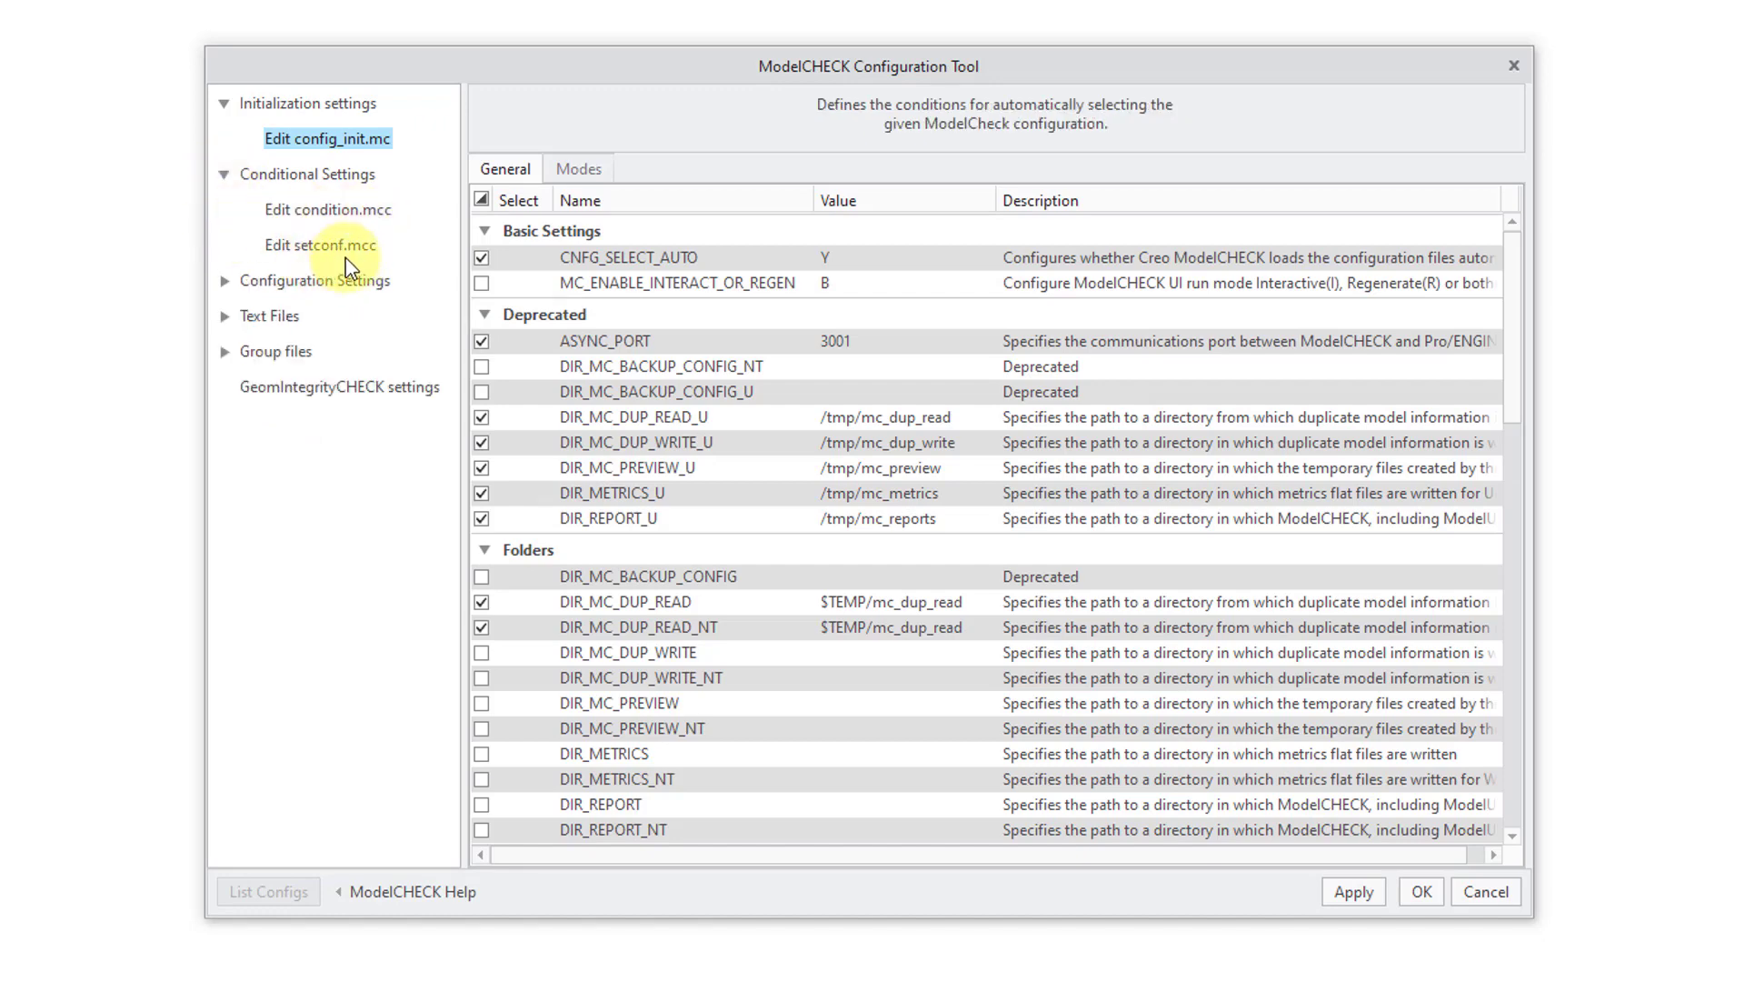
{"action": "left_click", "coordinate": [223, 281]}
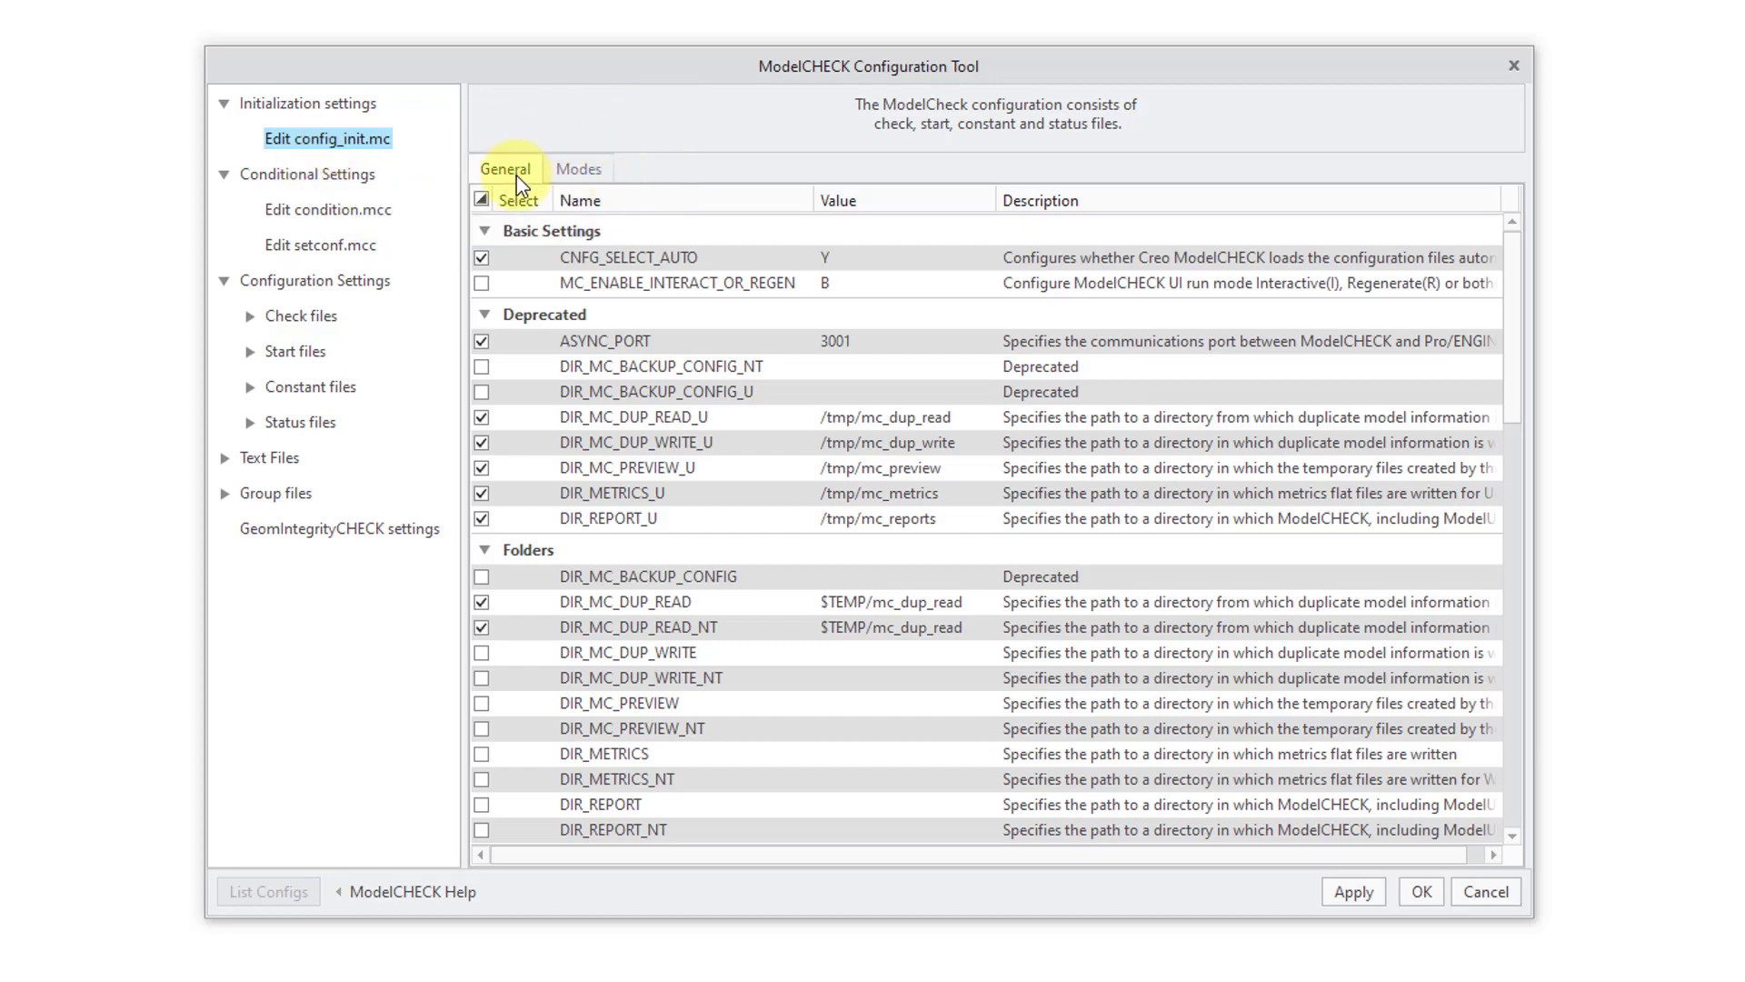
Examine the Modes settings of config_init.mc with a widened Description column, and its General settings through the Mode Enable group
{"action": "left_click", "coordinate": [576, 169]}
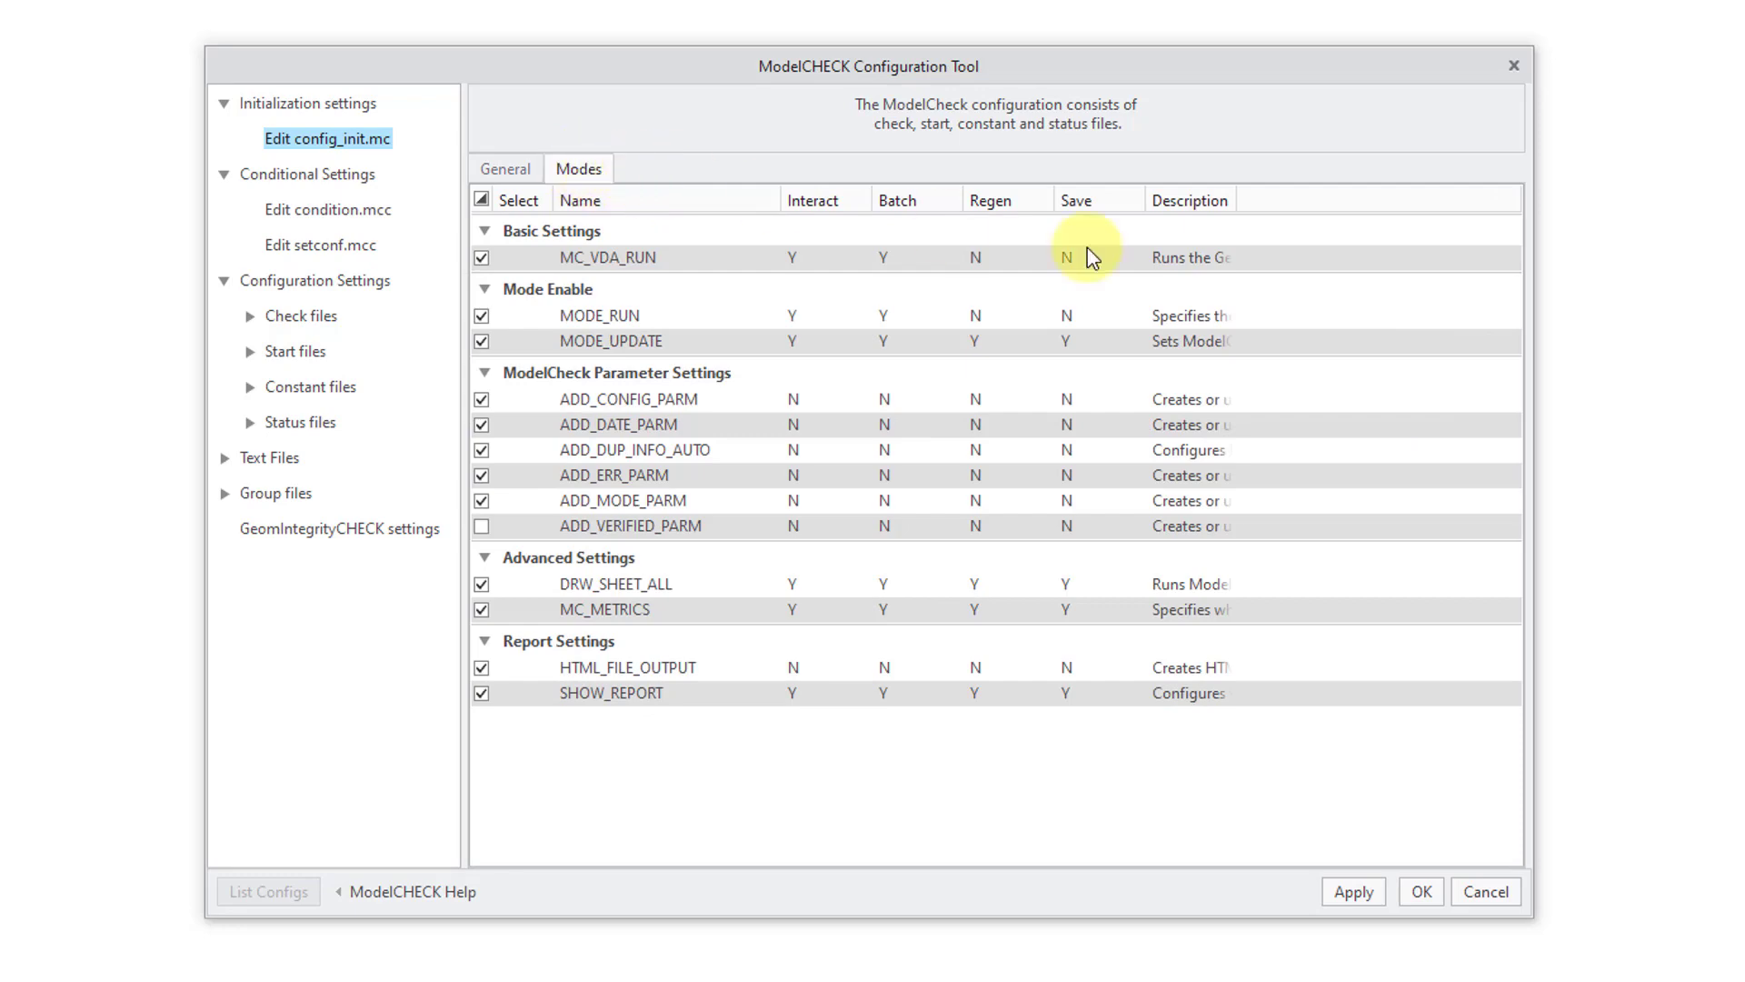
{"action": "left_click_drag", "start_coordinate": [1237, 198], "coordinate": [1504, 197]}
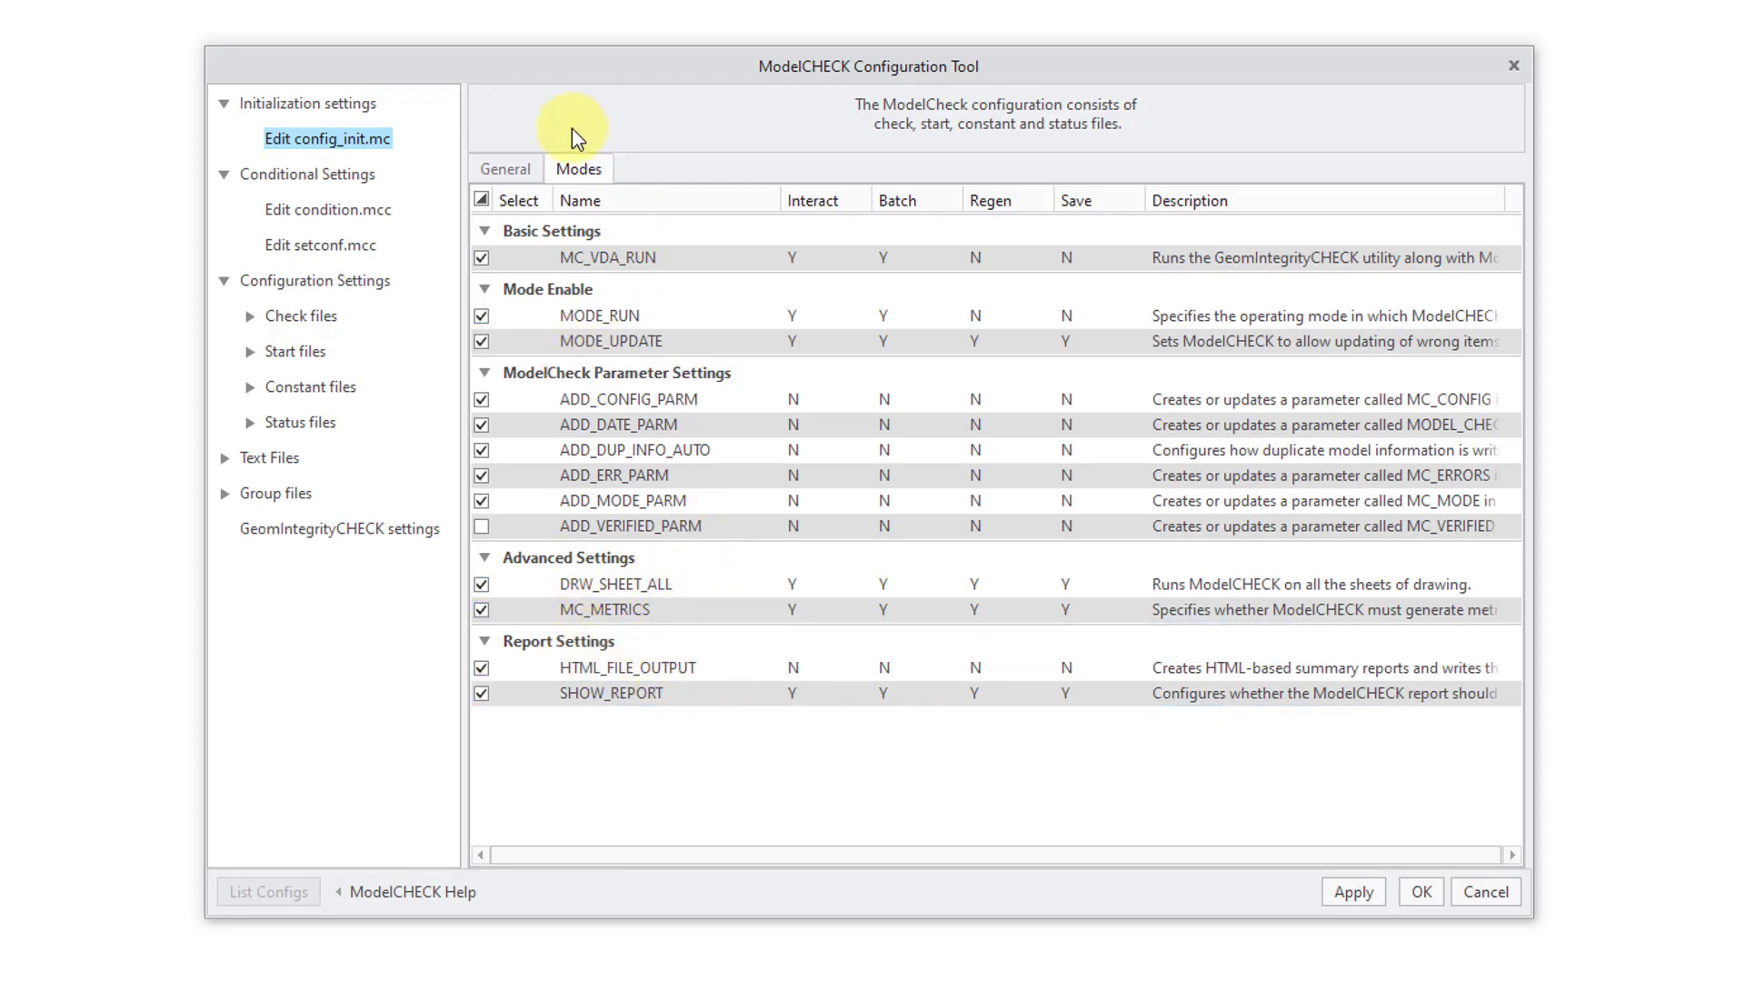
{"action": "left_click", "coordinate": [515, 171]}
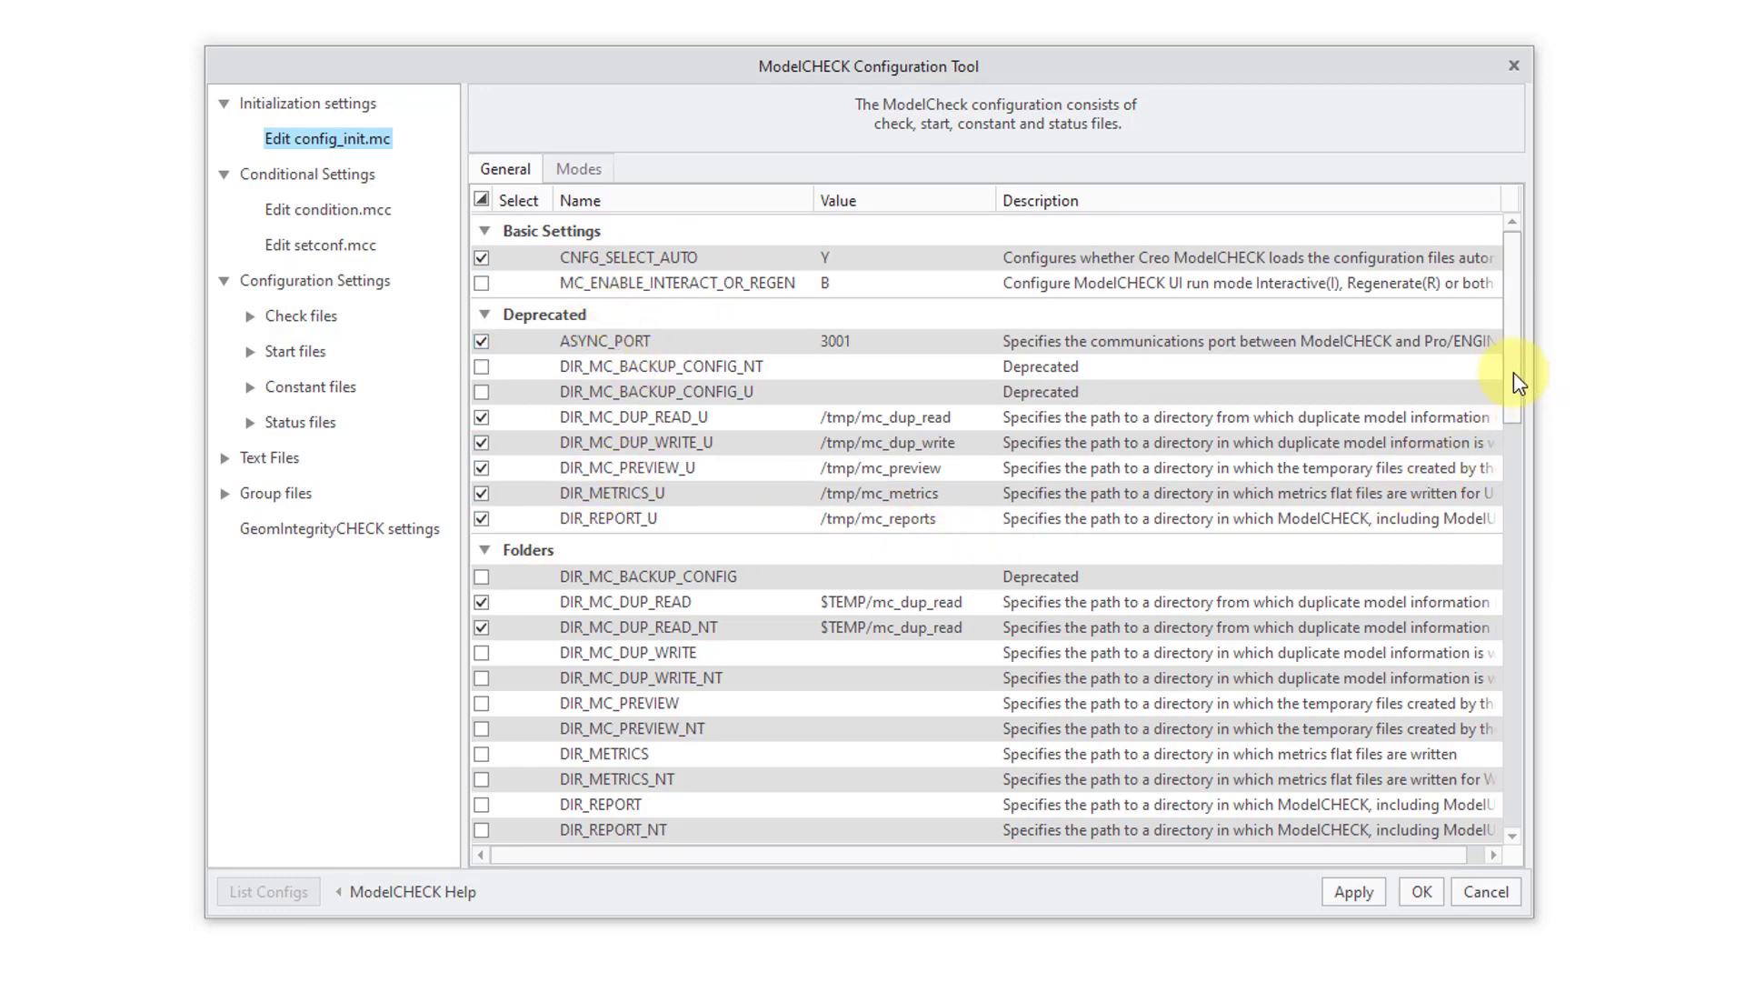
{"action": "left_click_drag", "start_coordinate": [1513, 373], "coordinate": [1503, 416]}
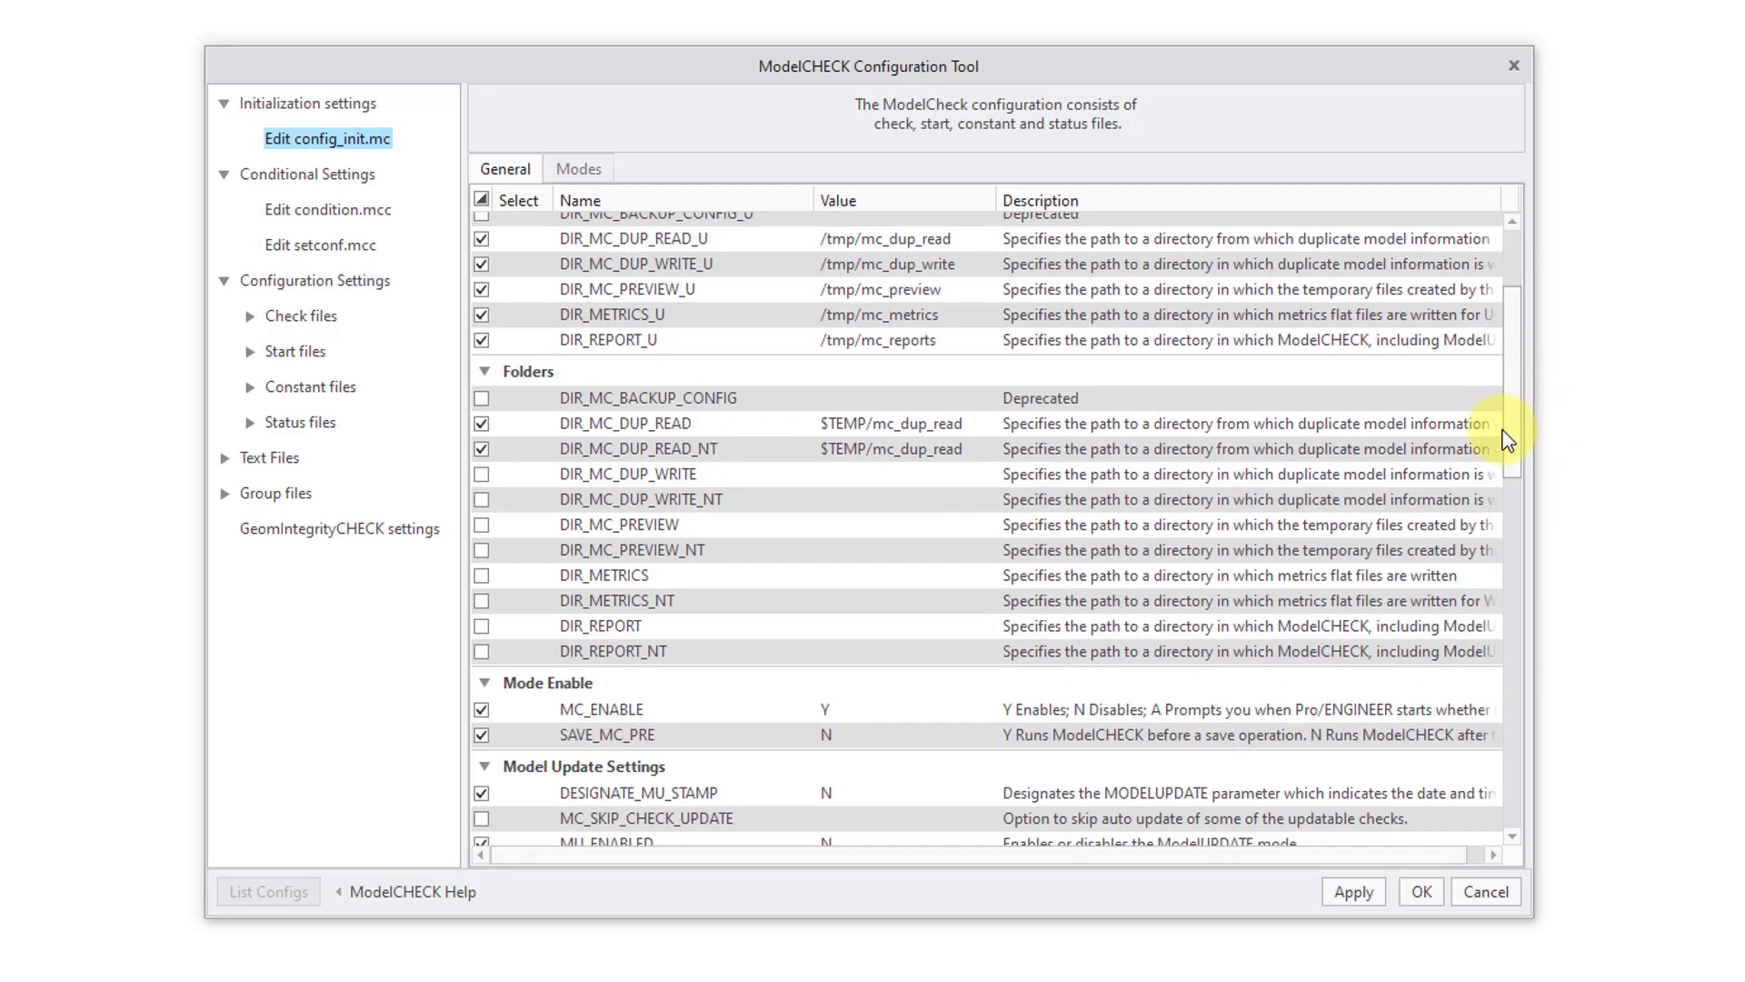
{"action": "left_click_drag", "start_coordinate": [1503, 433], "coordinate": [1493, 465]}
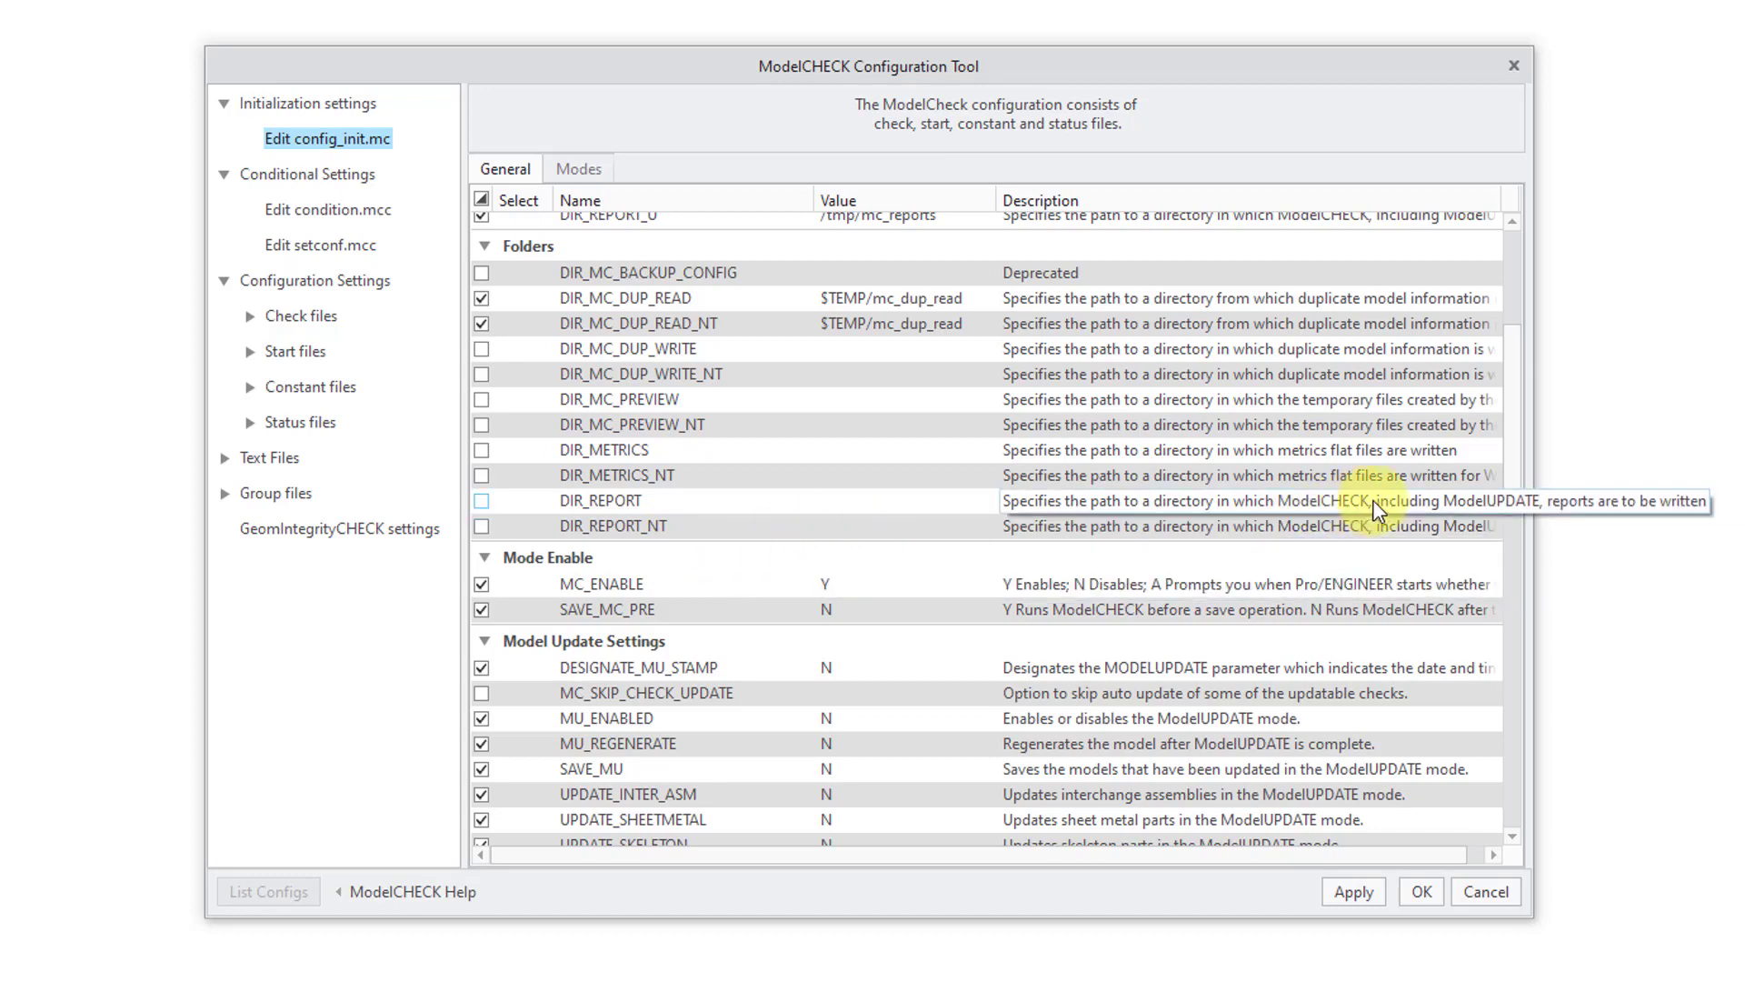
{"action": "left_click_drag", "start_coordinate": [1509, 418], "coordinate": [1485, 517]}
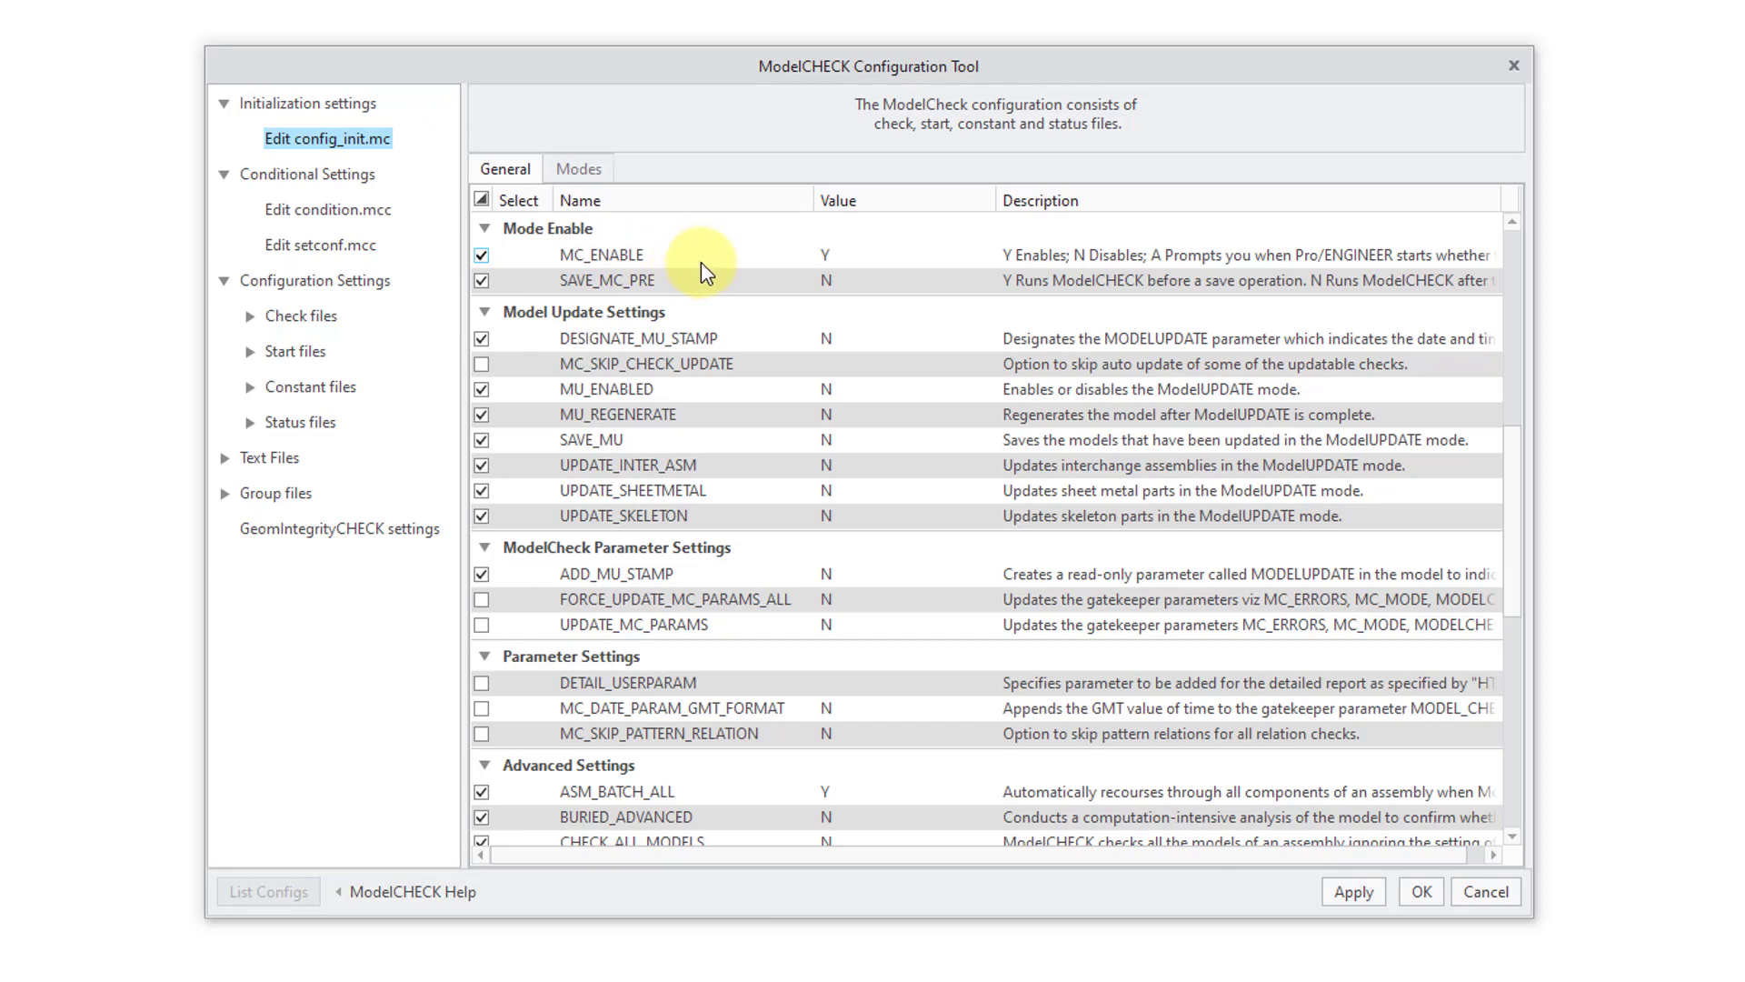
{"action": "mouse_move", "coordinate": [689, 260]}
{"action": "mouse_move", "coordinate": [653, 298]}
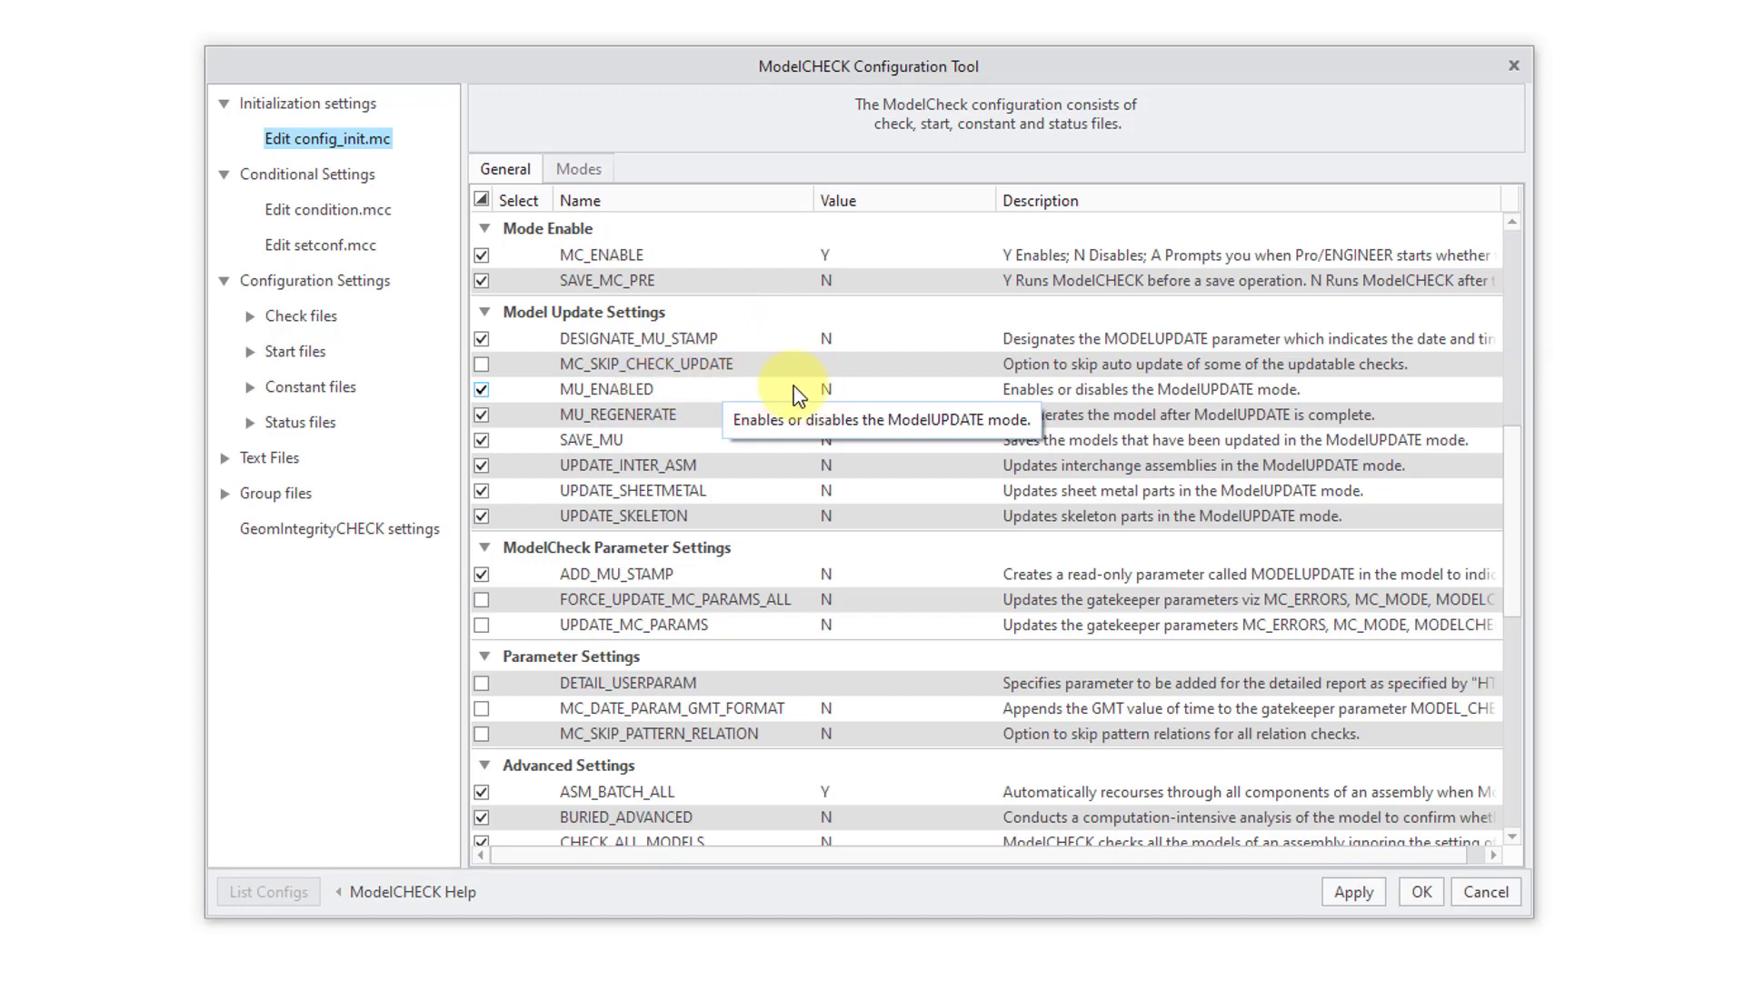
Set MU_ENABLED and MU_REGENERATE to Y in the Model Update Settings of config_init.mc
{"action": "left_click", "coordinate": [831, 389]}
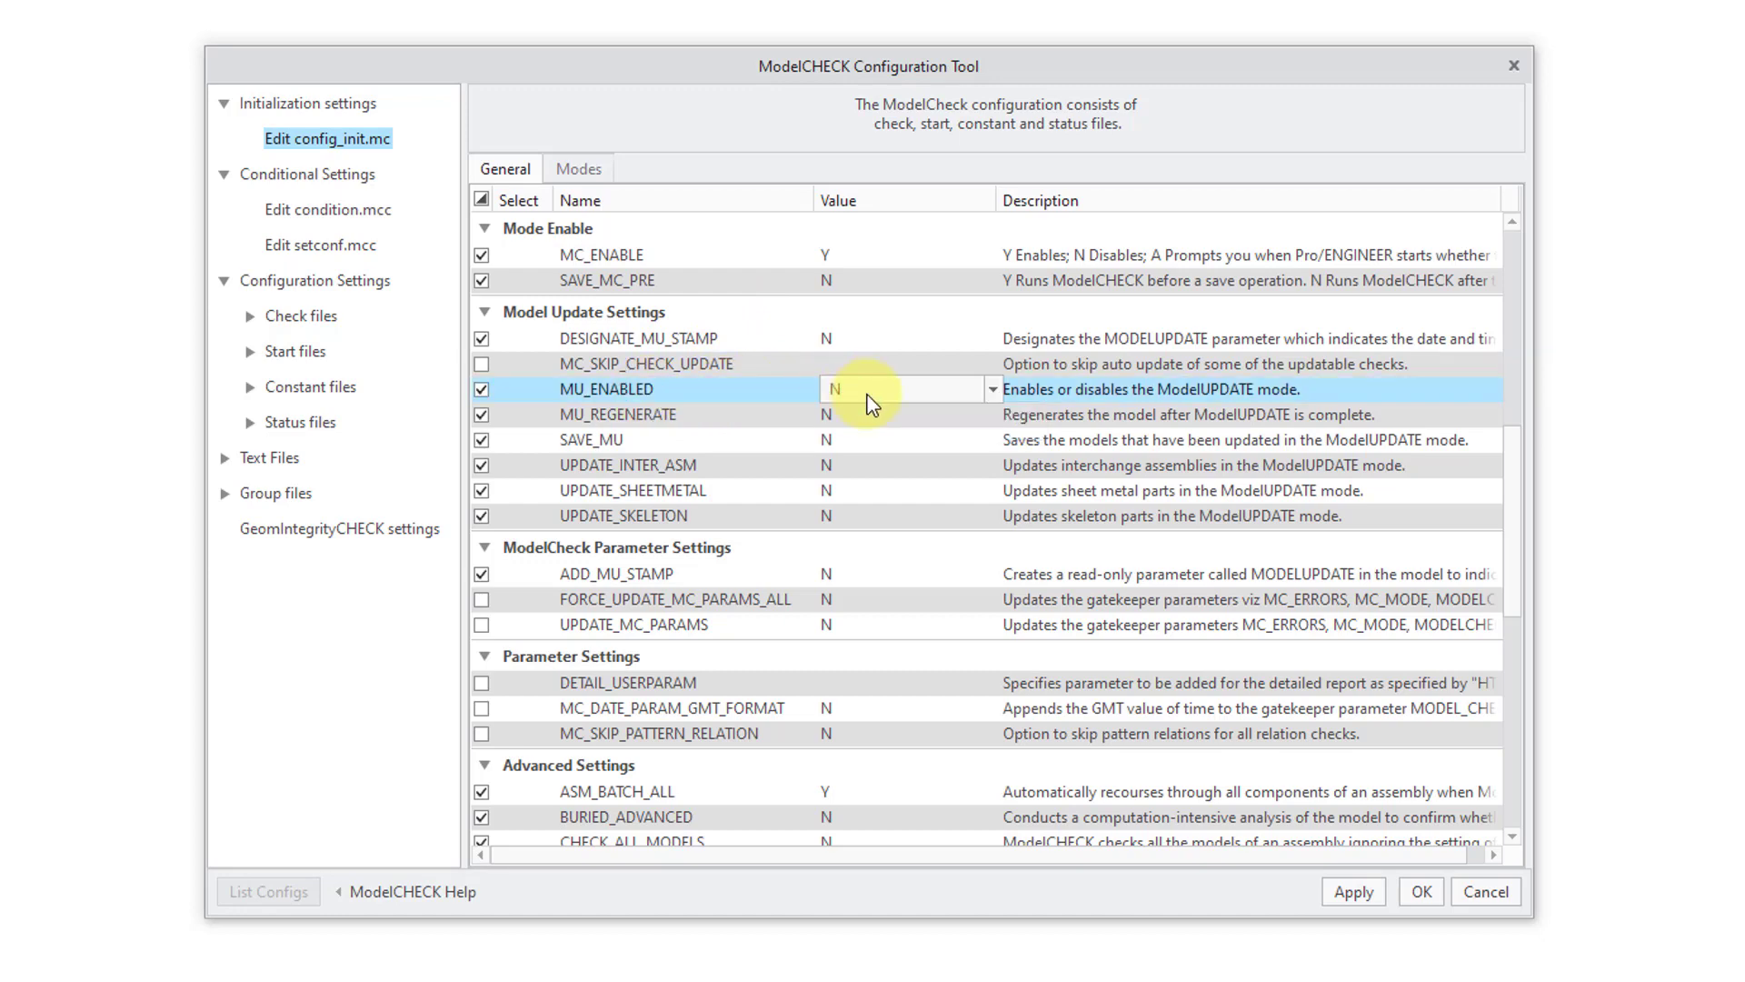
{"action": "left_click", "coordinate": [867, 393]}
{"action": "left_click", "coordinate": [864, 416]}
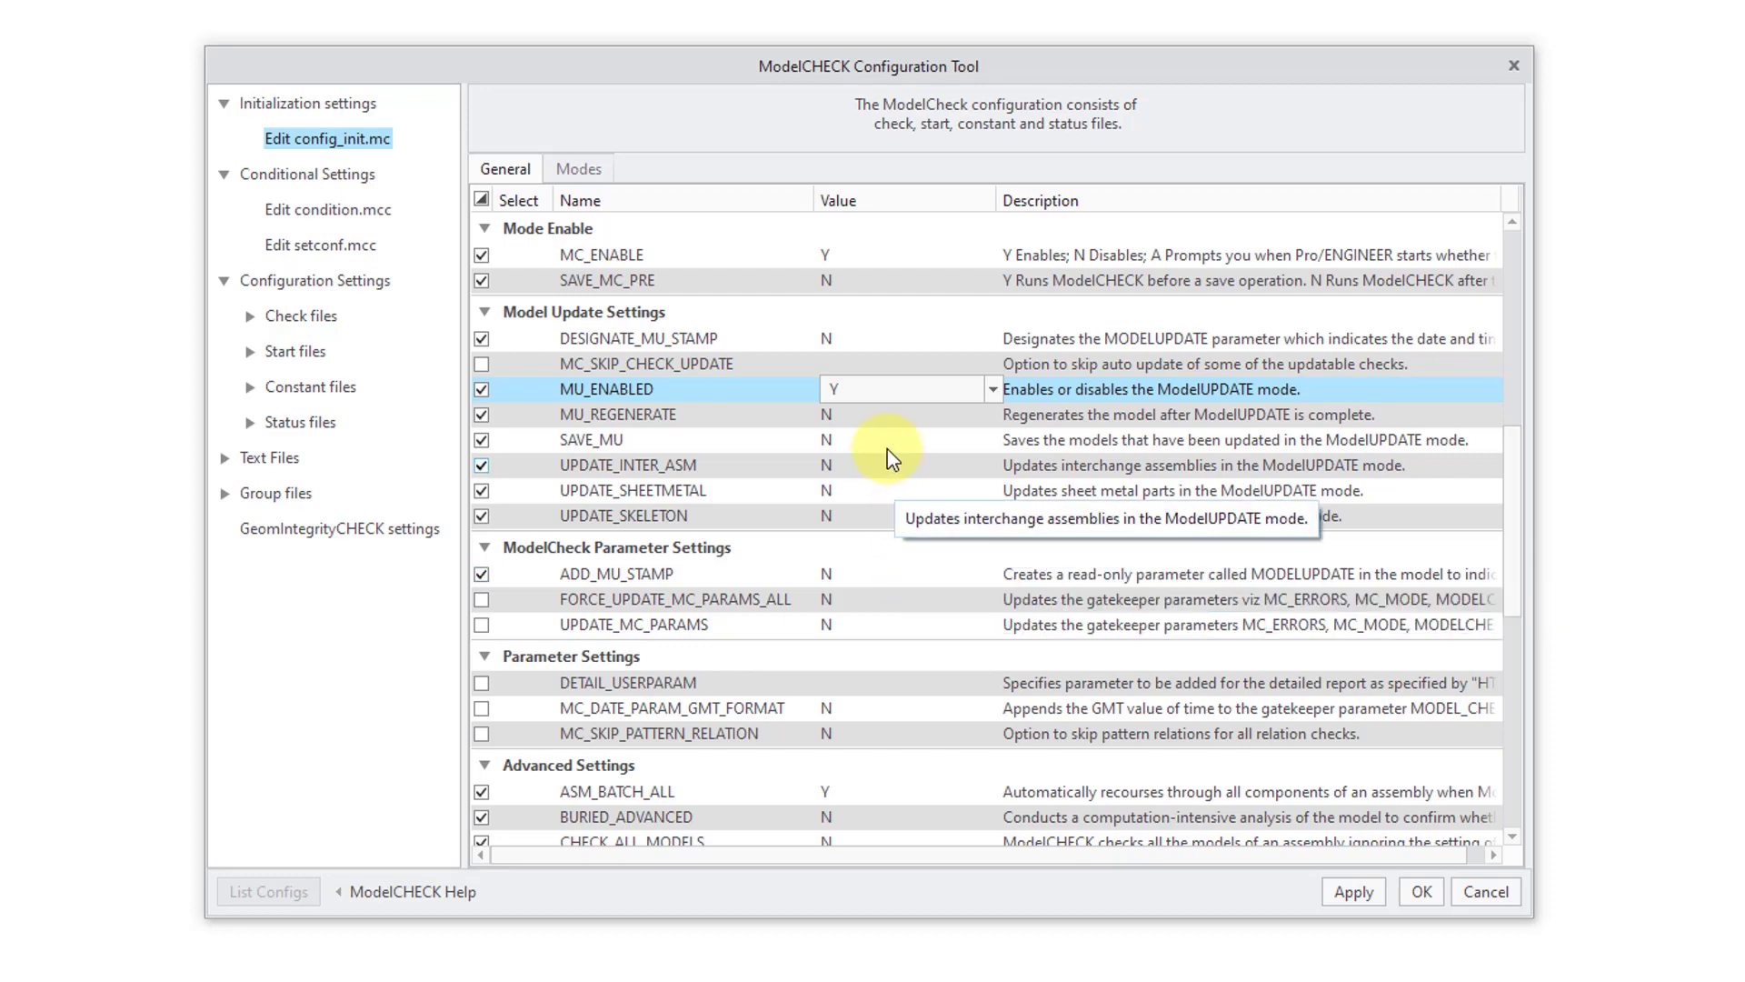
{"action": "left_click", "coordinate": [859, 415]}
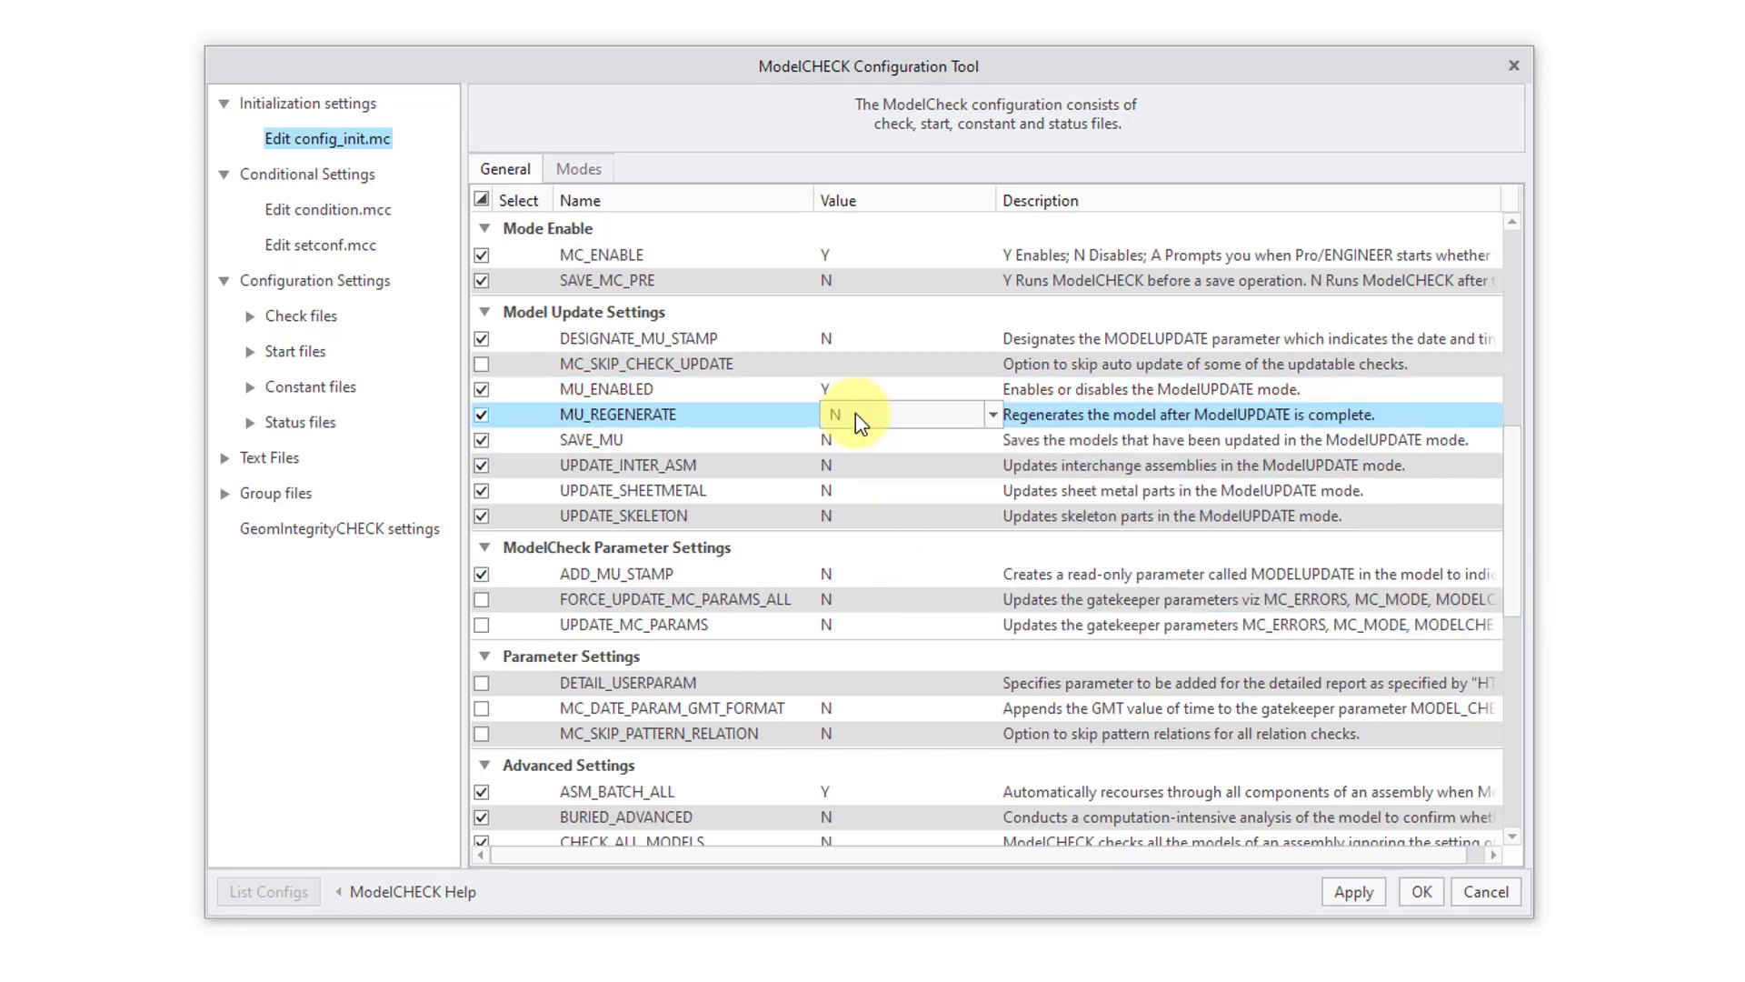
{"action": "left_click", "coordinate": [854, 414]}
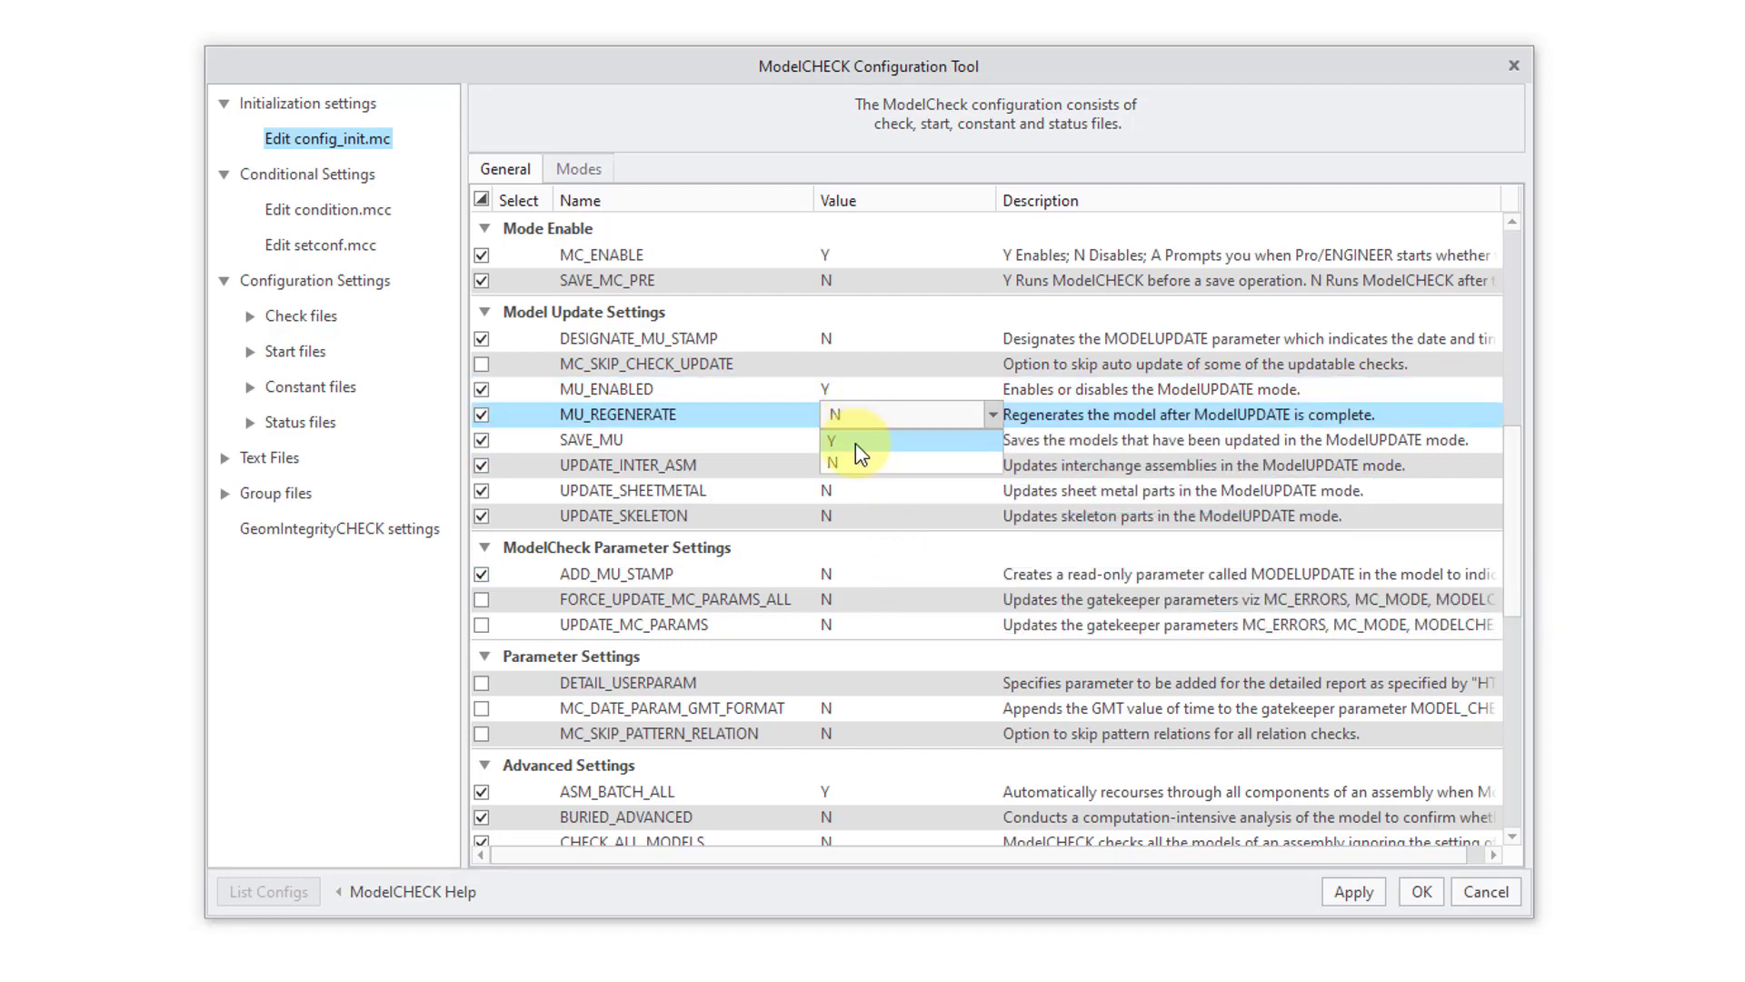
{"action": "left_click", "coordinate": [854, 441]}
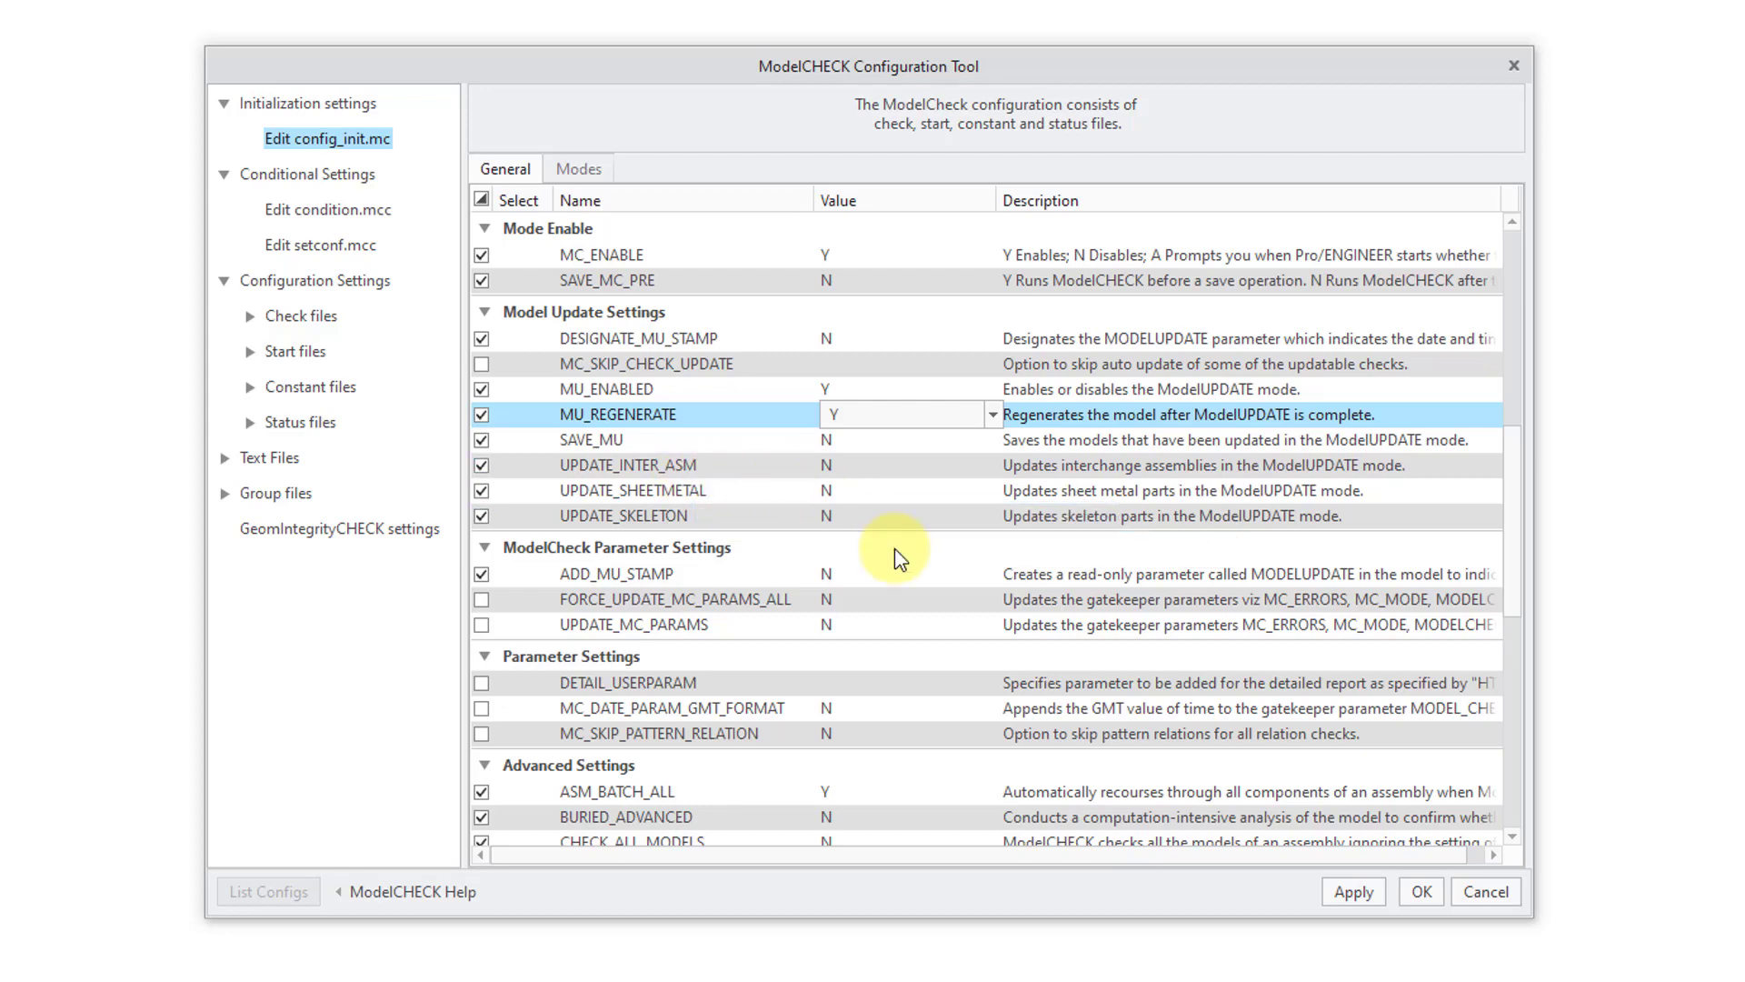
Set UPDATE_SHEETMETAL and UPDATE_SKELETON to Y in the Model Update Settings
{"action": "left_click", "coordinate": [849, 489]}
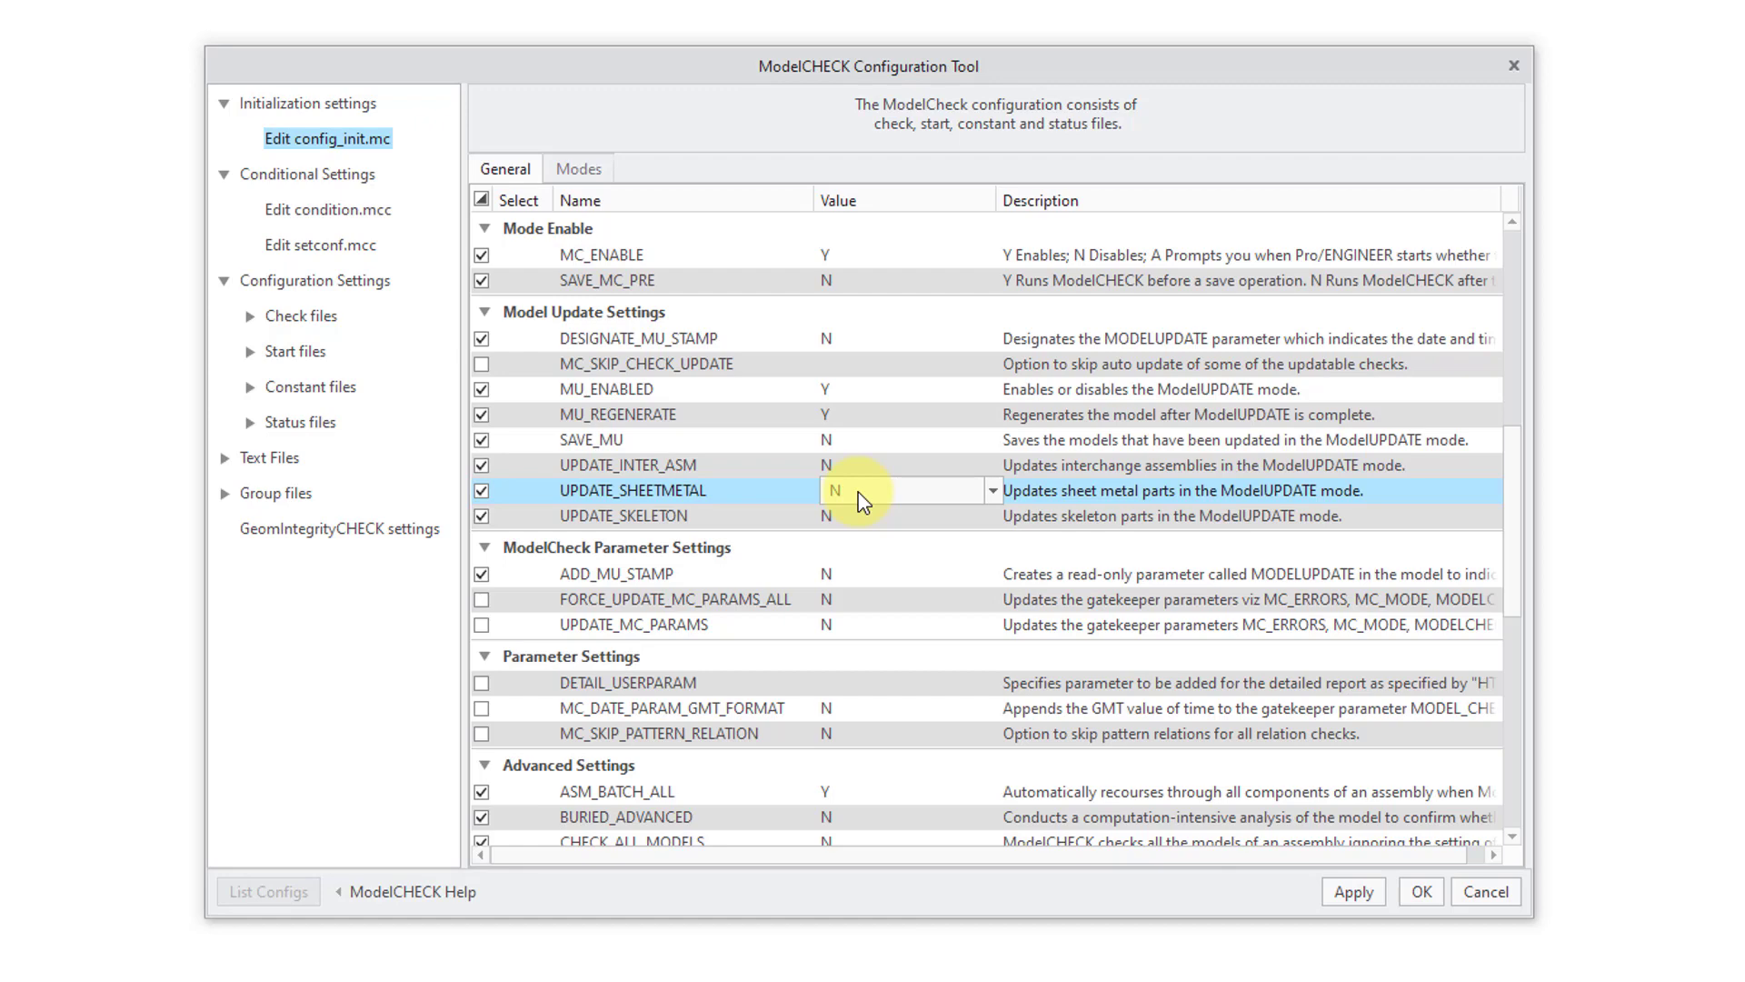
{"action": "left_click", "coordinate": [861, 503]}
{"action": "left_click", "coordinate": [852, 516]}
{"action": "left_click", "coordinate": [856, 532]}
{"action": "left_click", "coordinate": [852, 520]}
{"action": "left_click", "coordinate": [850, 550]}
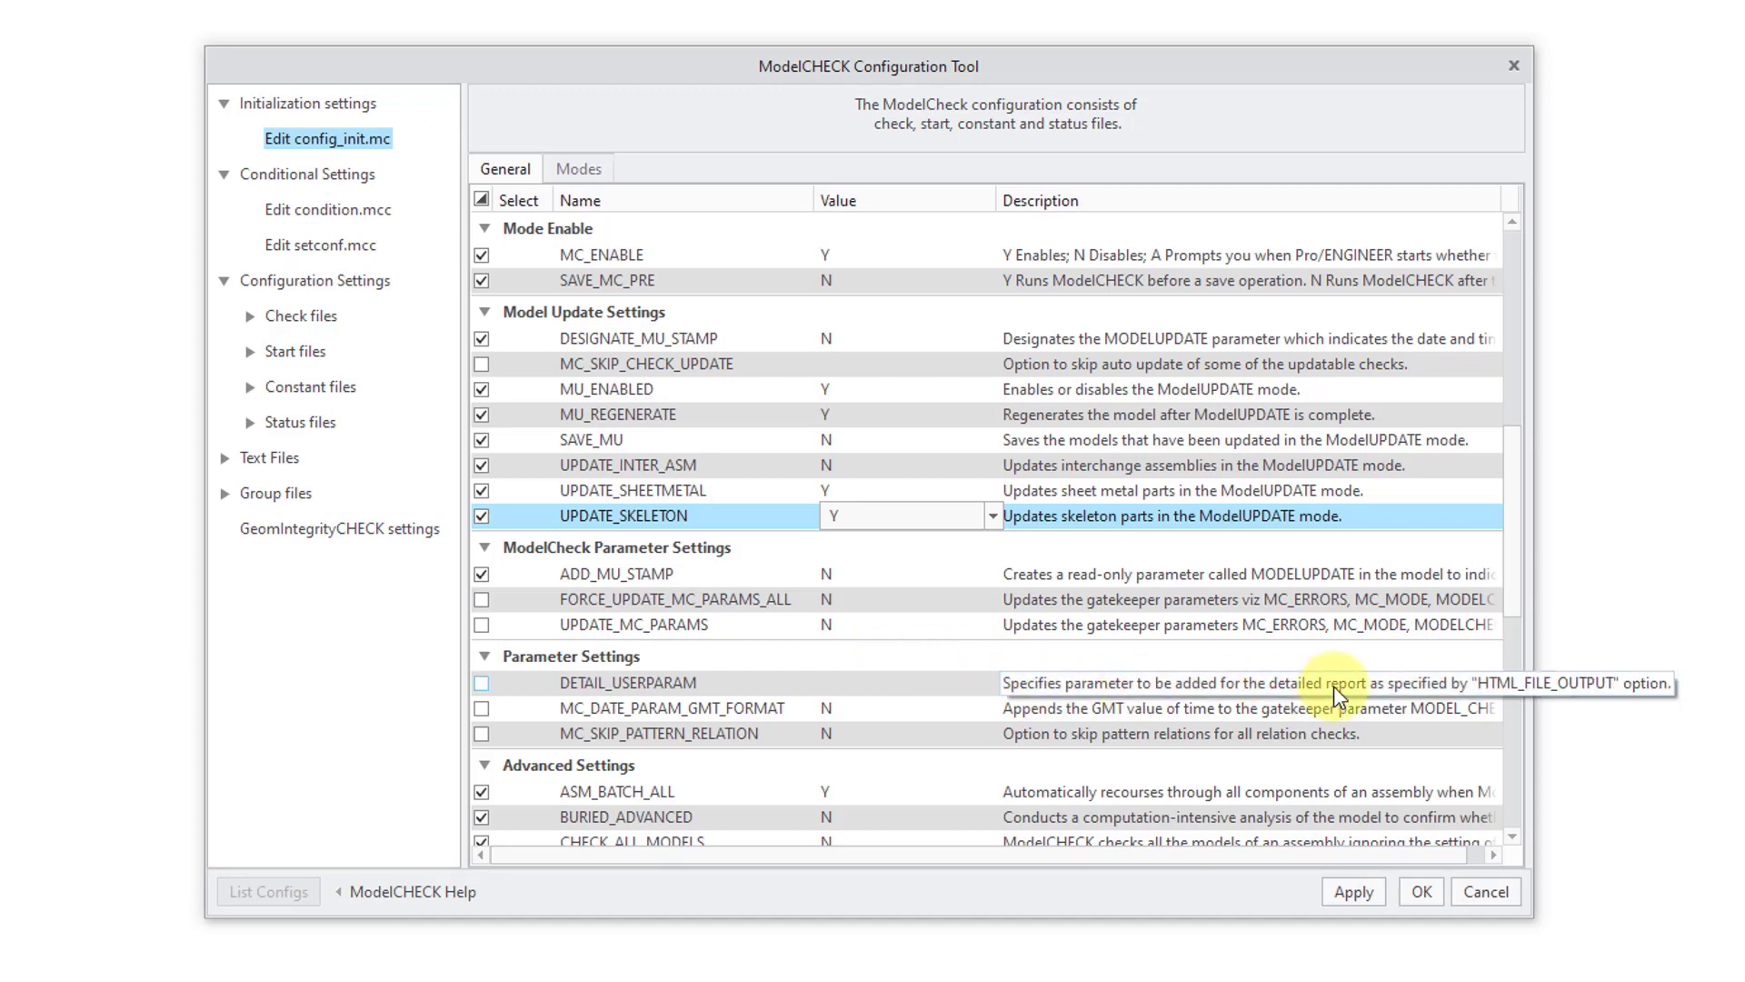
Set SKIP_MODELS to Y in the Advanced Settings group of config_init.mc
{"action": "left_click_drag", "start_coordinate": [1507, 532], "coordinate": [1465, 703]}
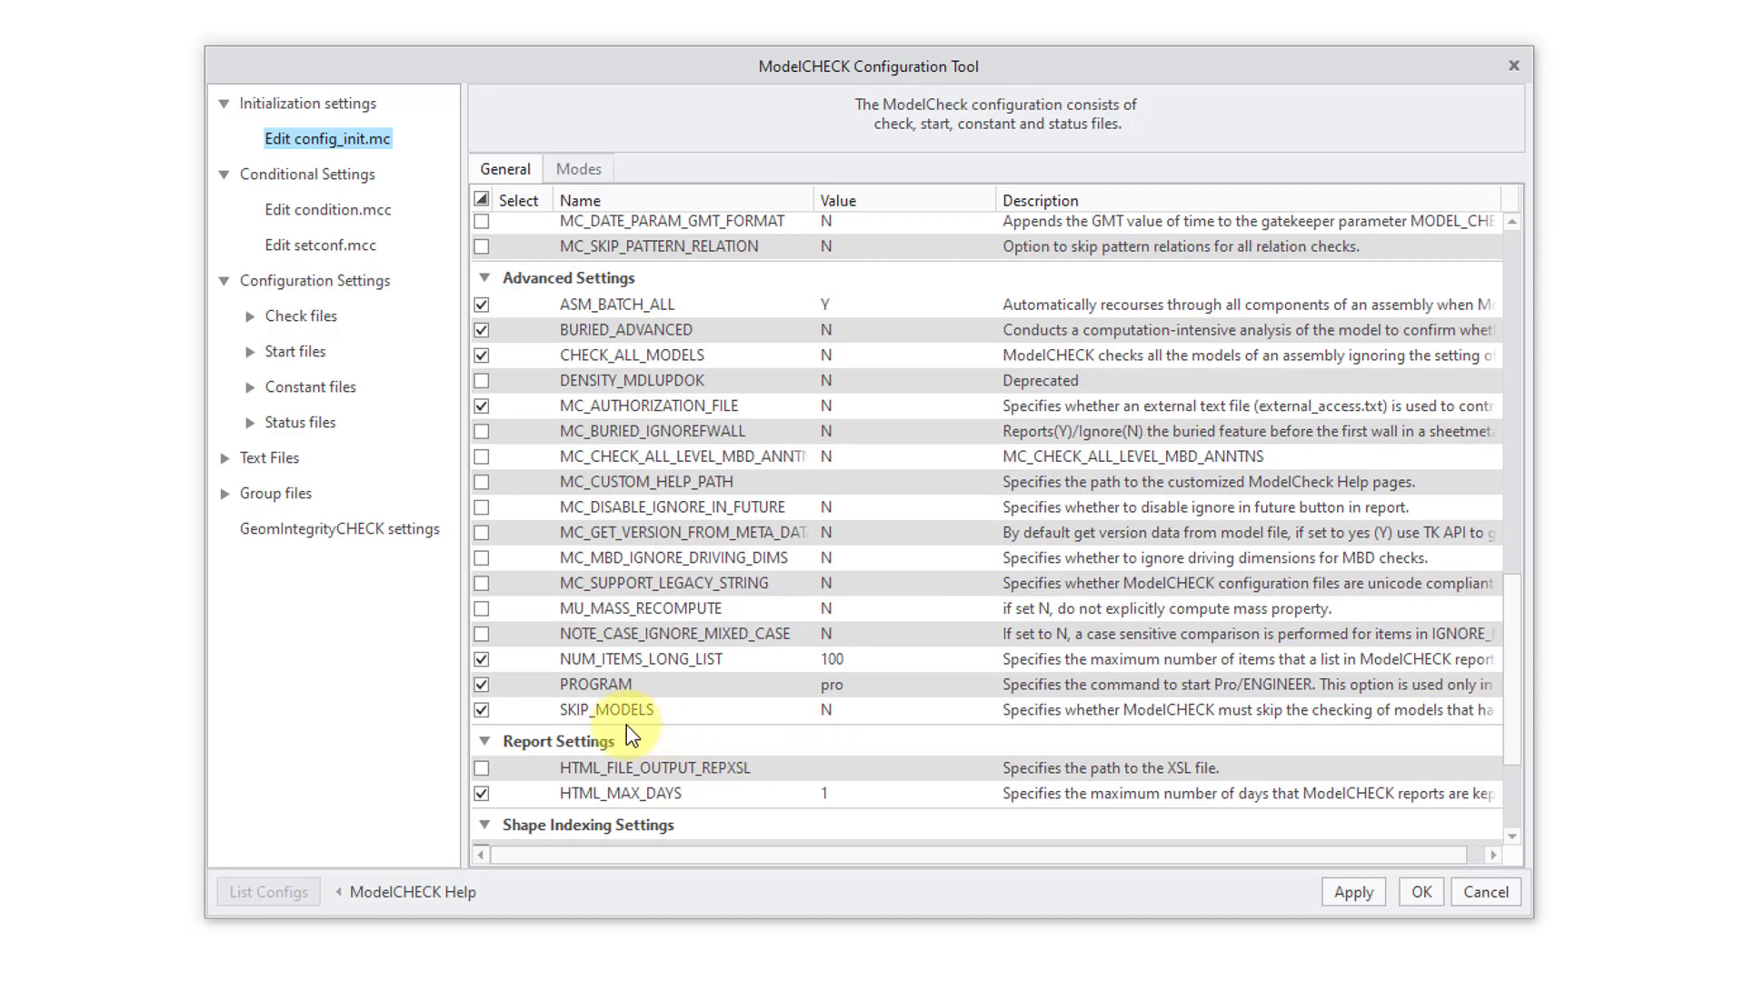
{"action": "left_click", "coordinate": [843, 709]}
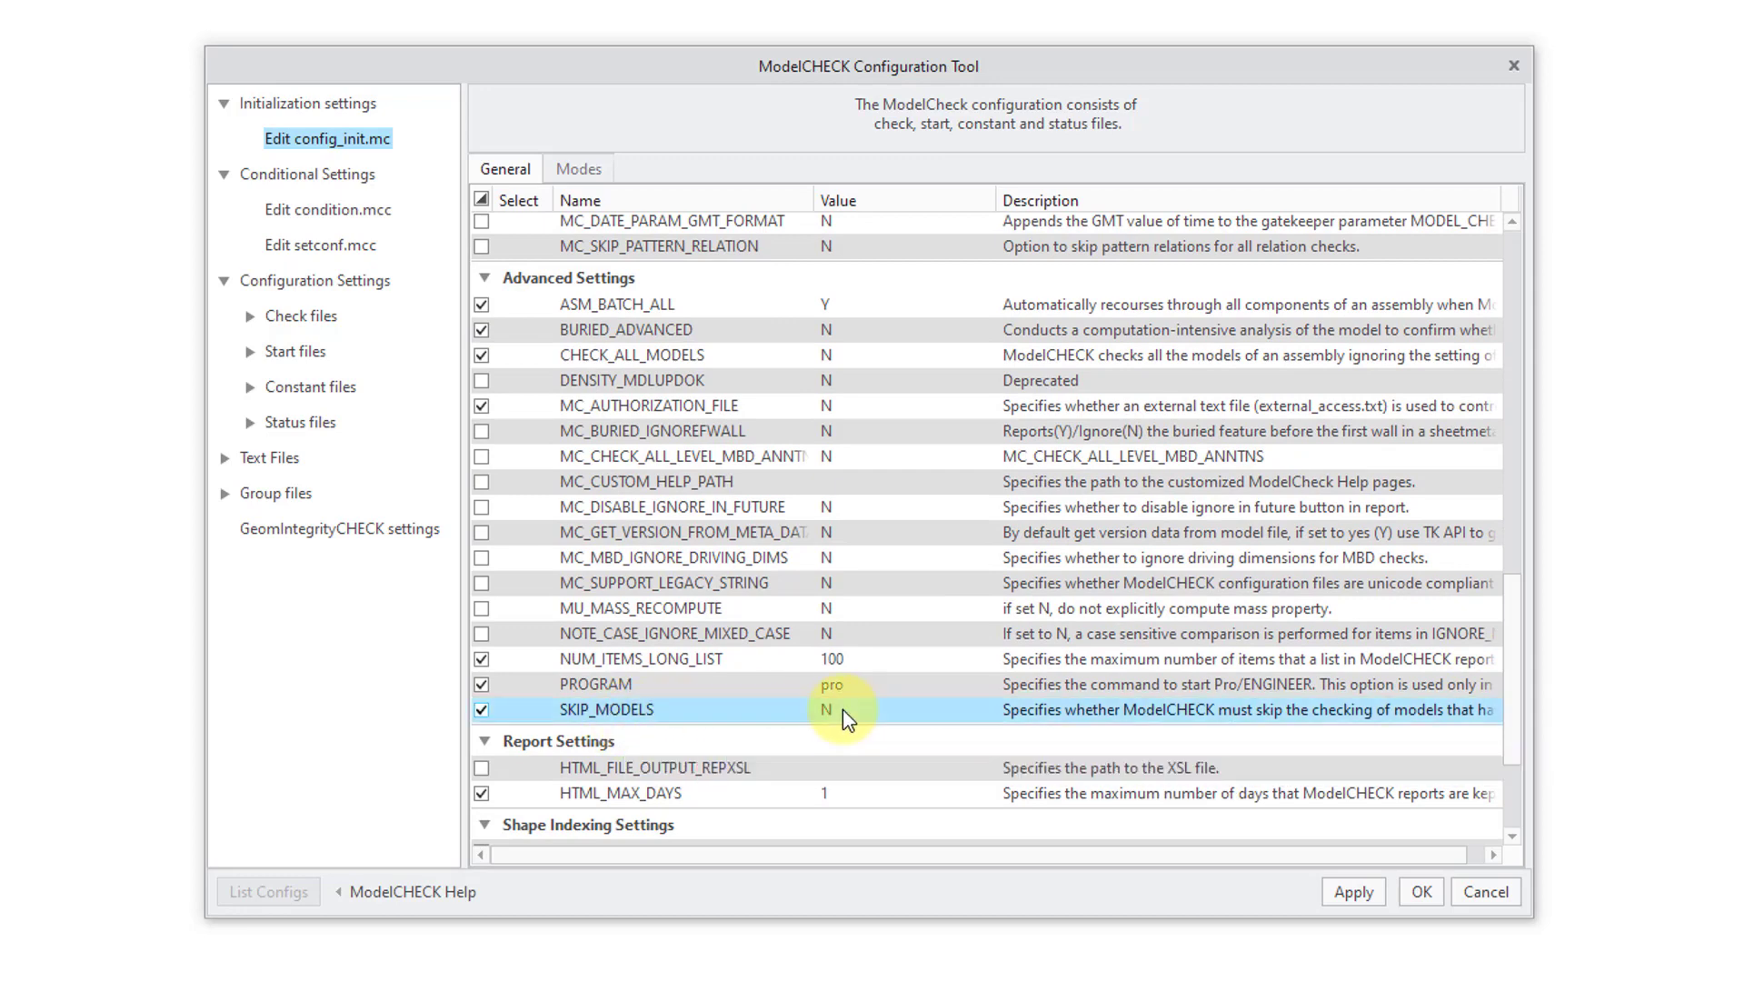
{"action": "left_click", "coordinate": [838, 707]}
{"action": "left_click", "coordinate": [863, 721]}
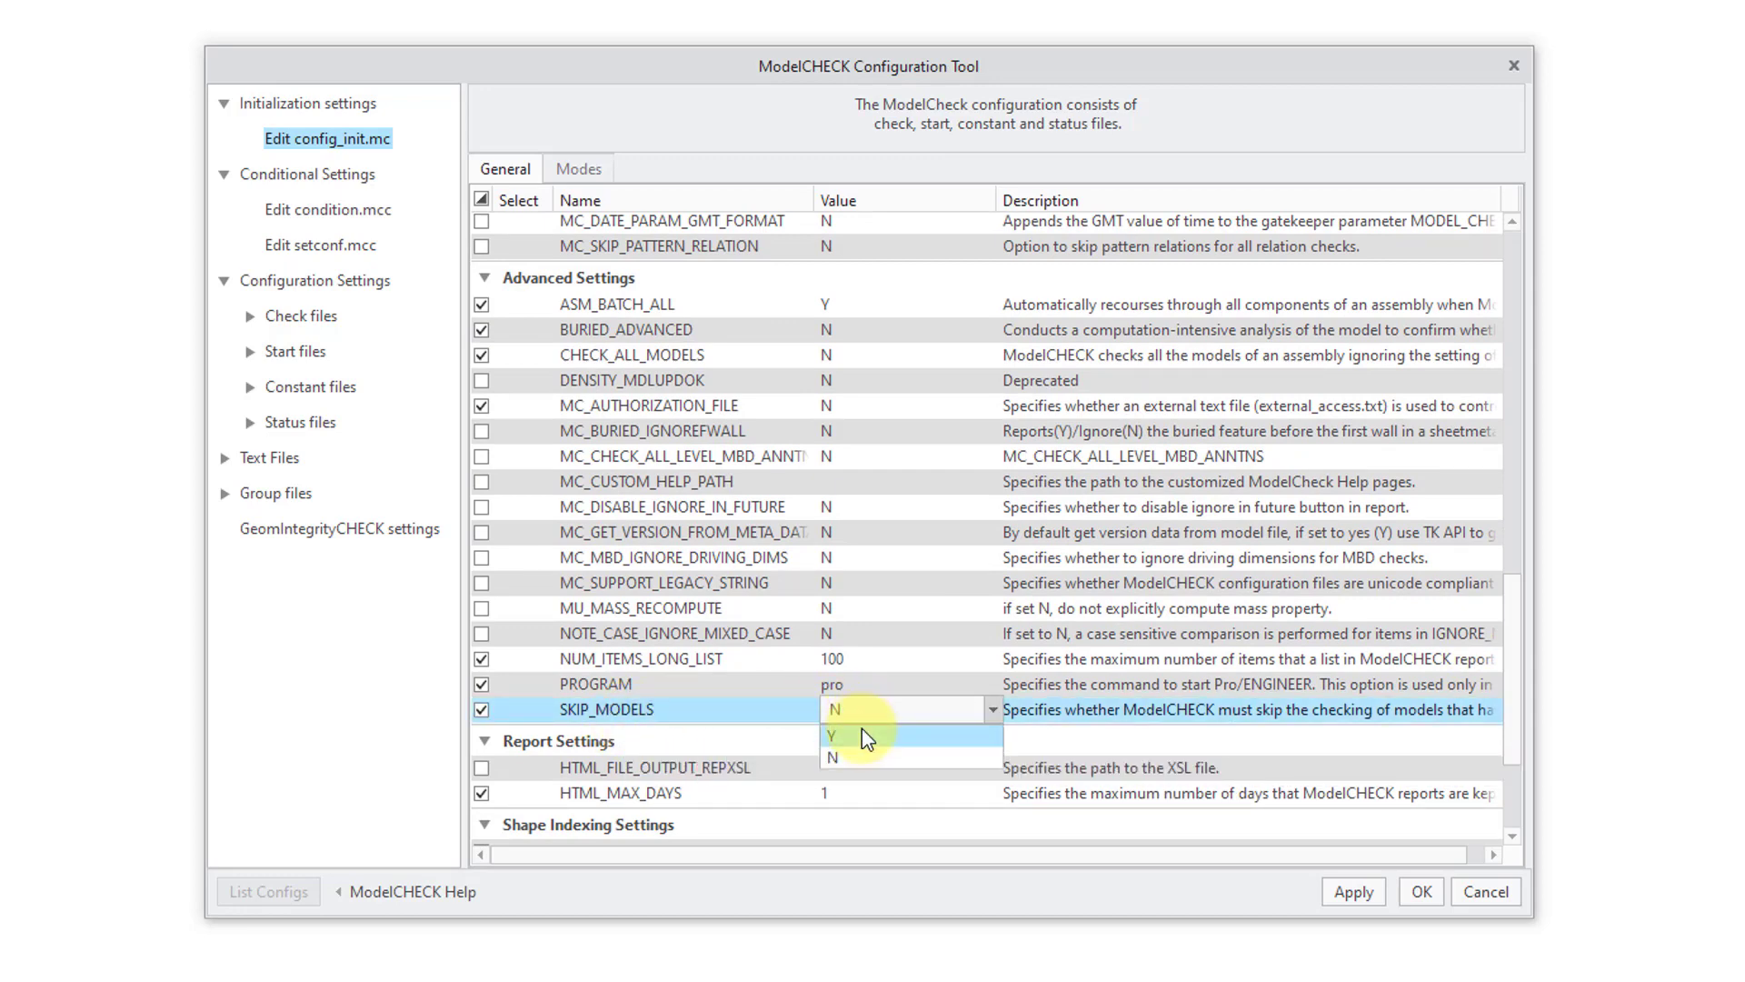
{"action": "left_click", "coordinate": [862, 732]}
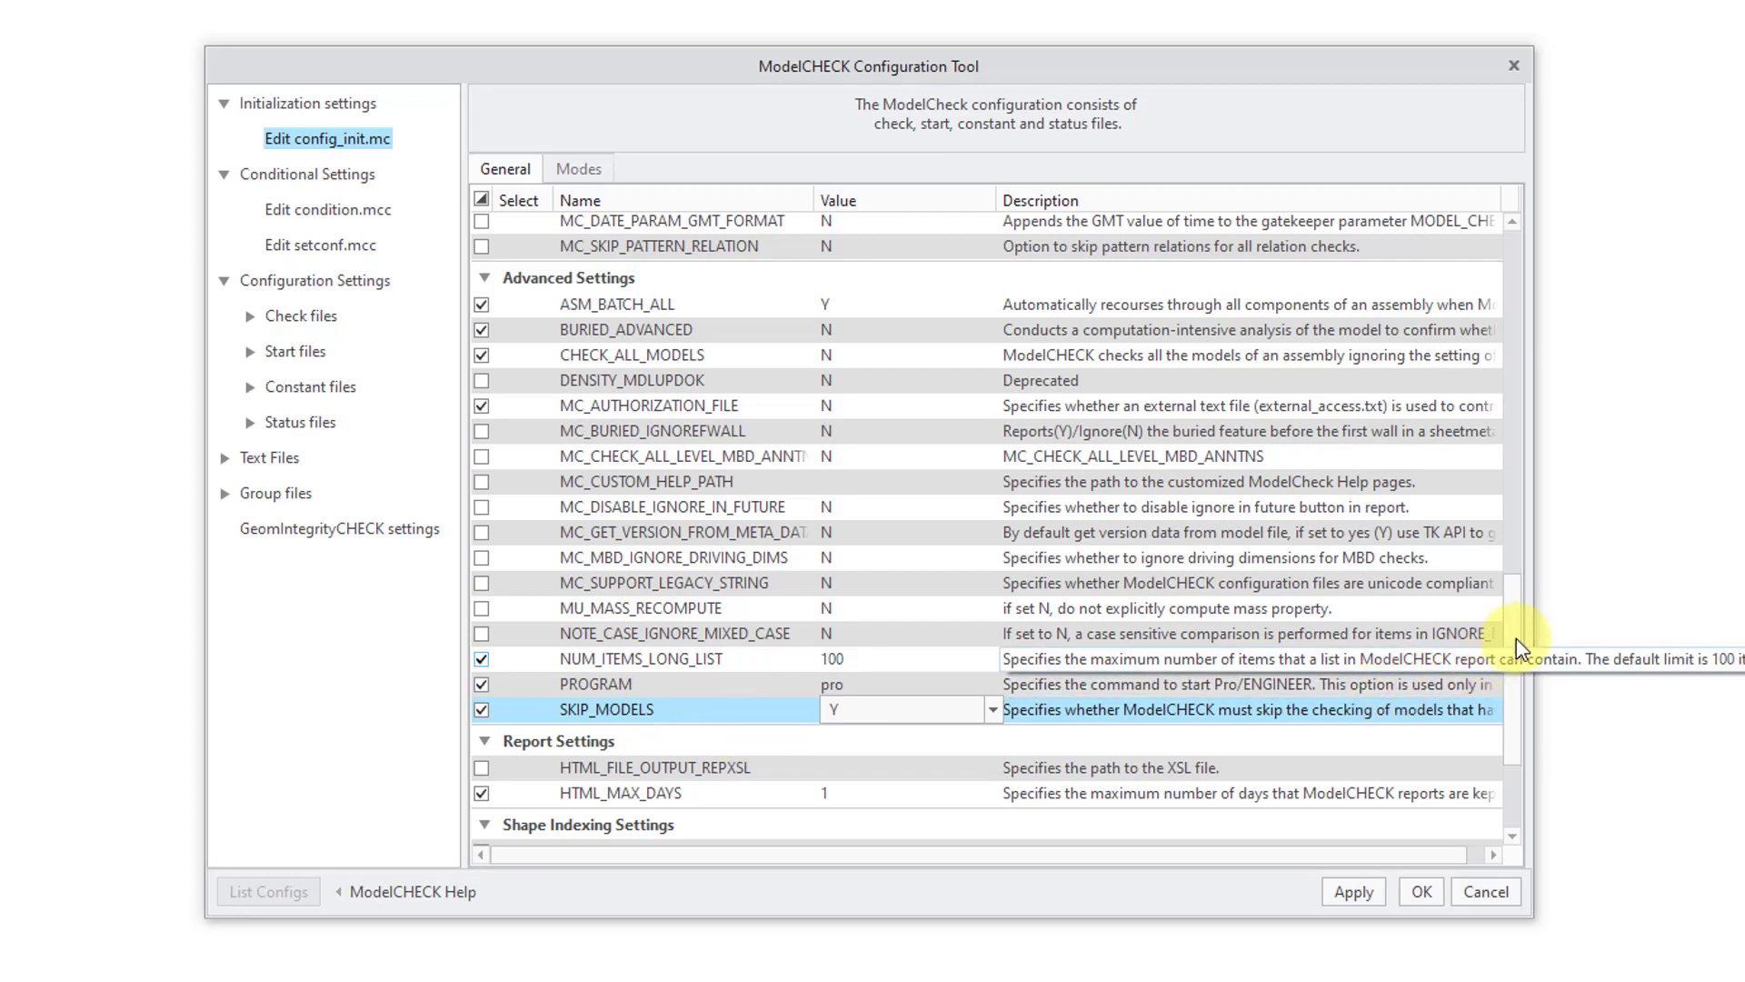
Set REGEN_DIMS_ALL_SHEETS to Y in the Regeneration Settings group
{"action": "left_click_drag", "start_coordinate": [1516, 636], "coordinate": [1508, 769]}
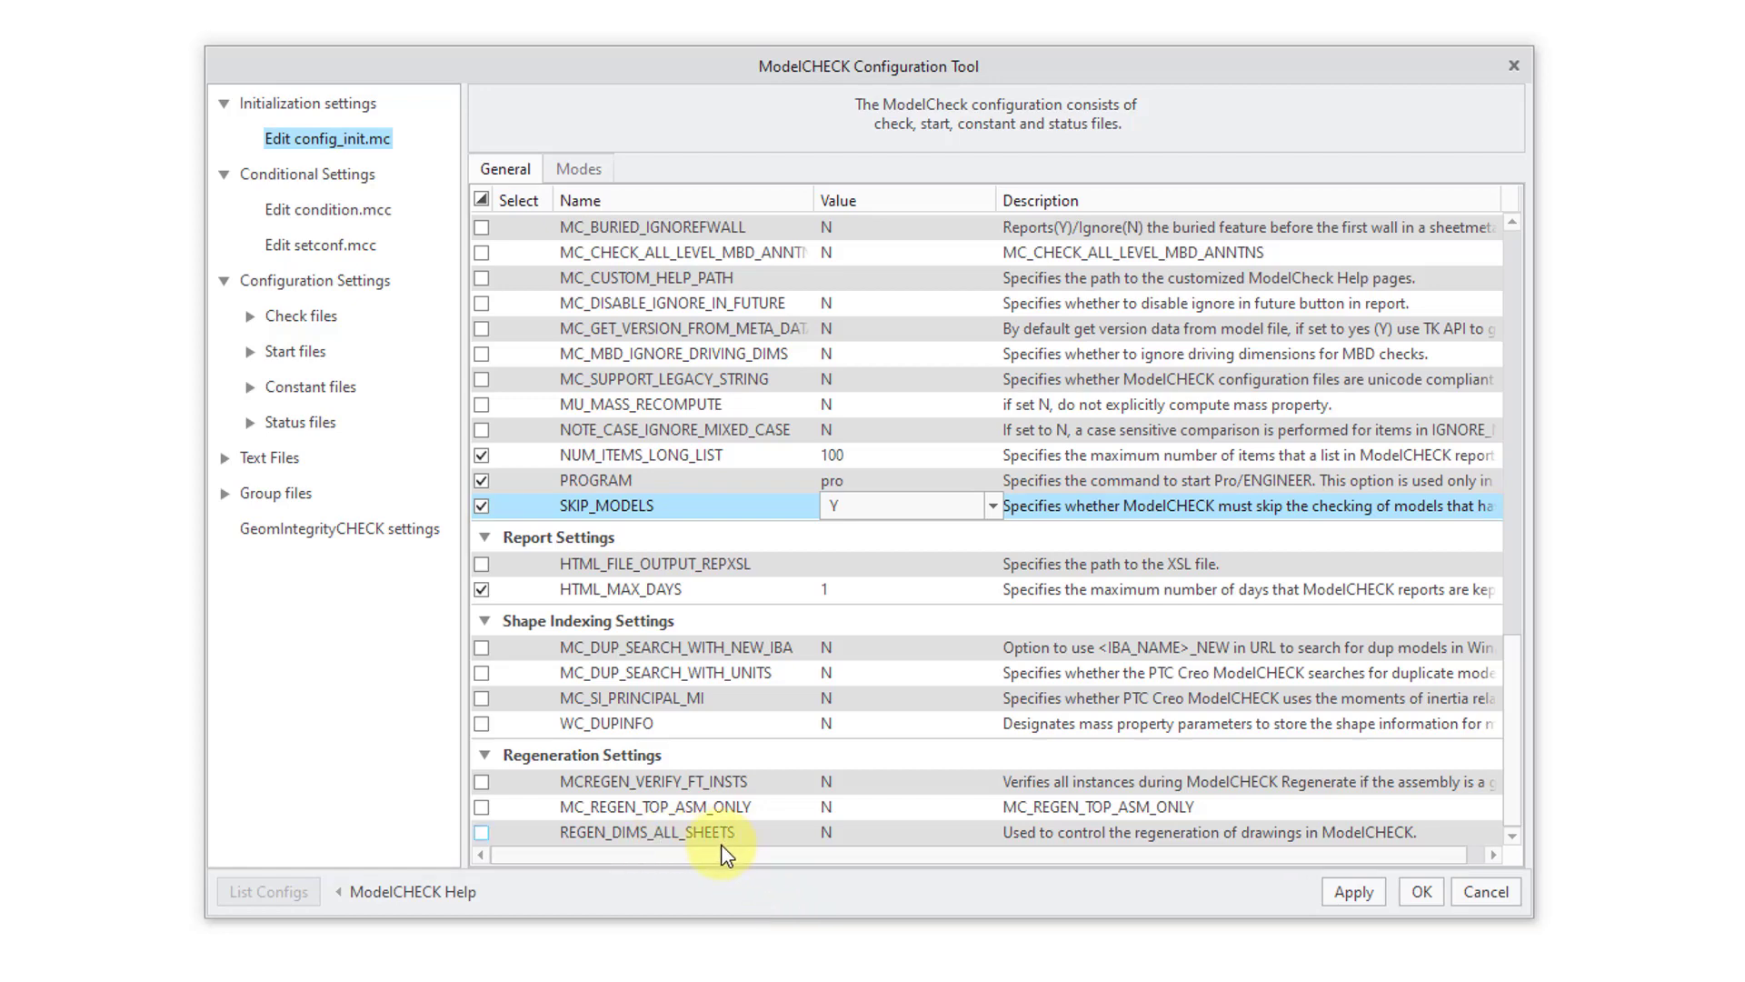
{"action": "left_click", "coordinate": [837, 831]}
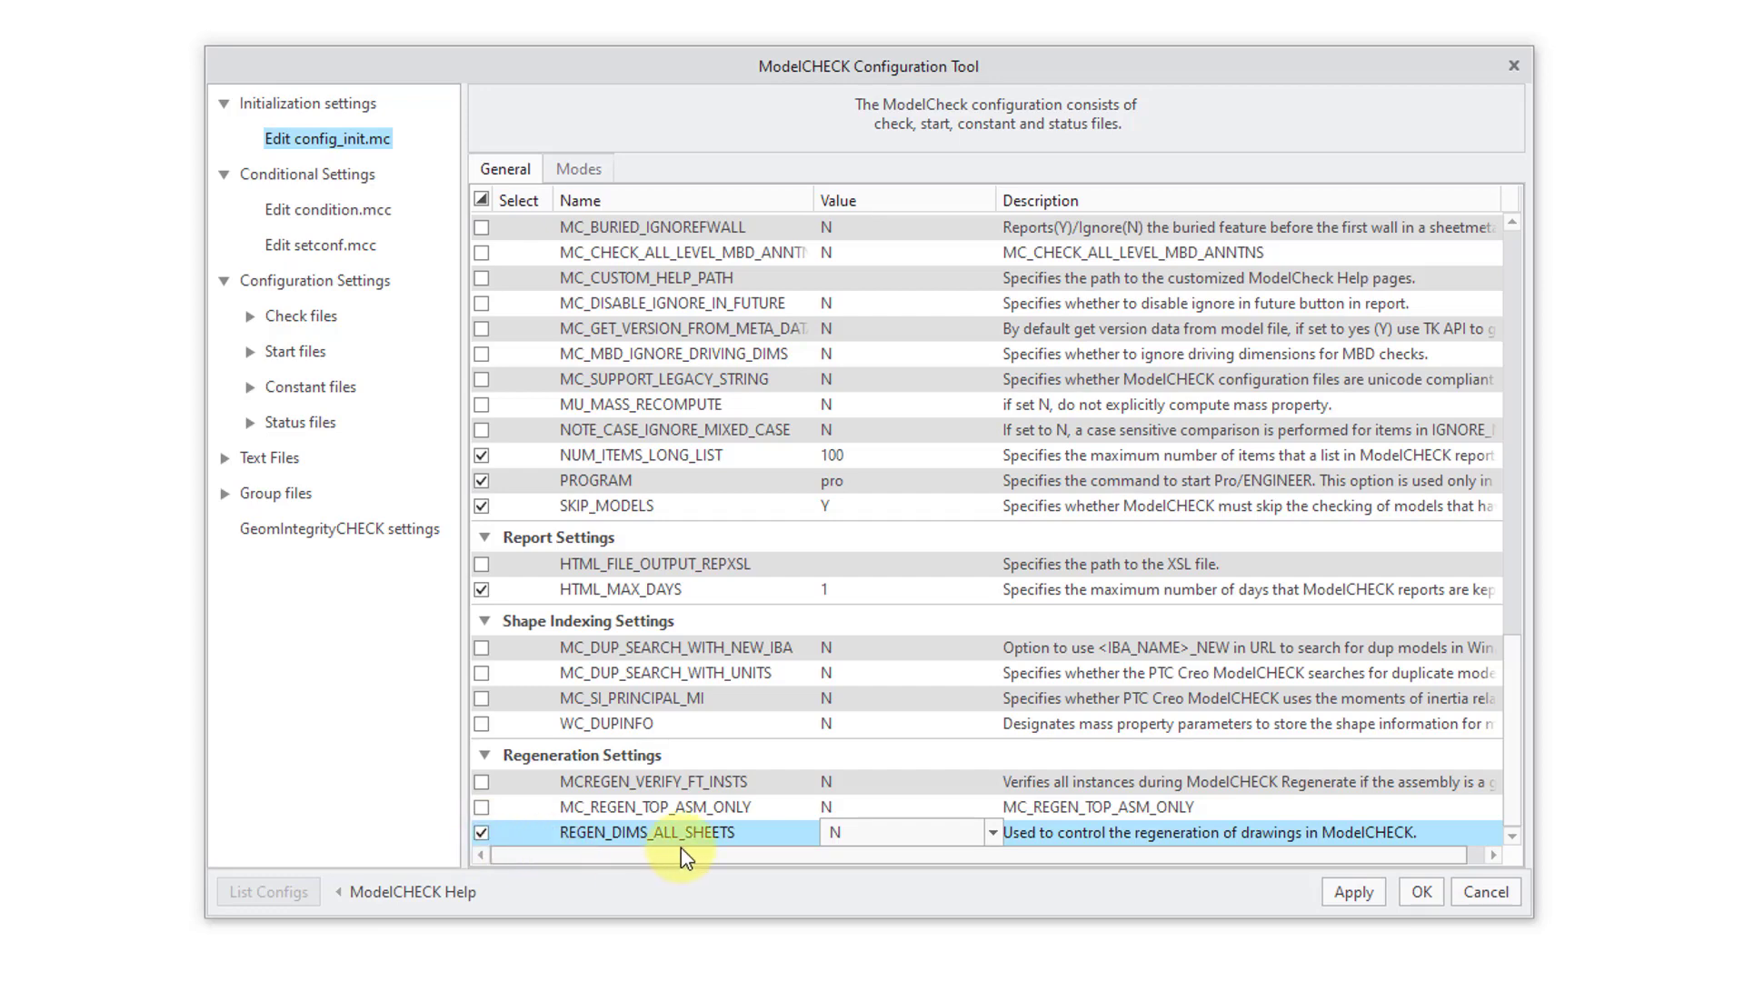
{"action": "left_click", "coordinate": [863, 831]}
{"action": "left_click", "coordinate": [855, 859]}
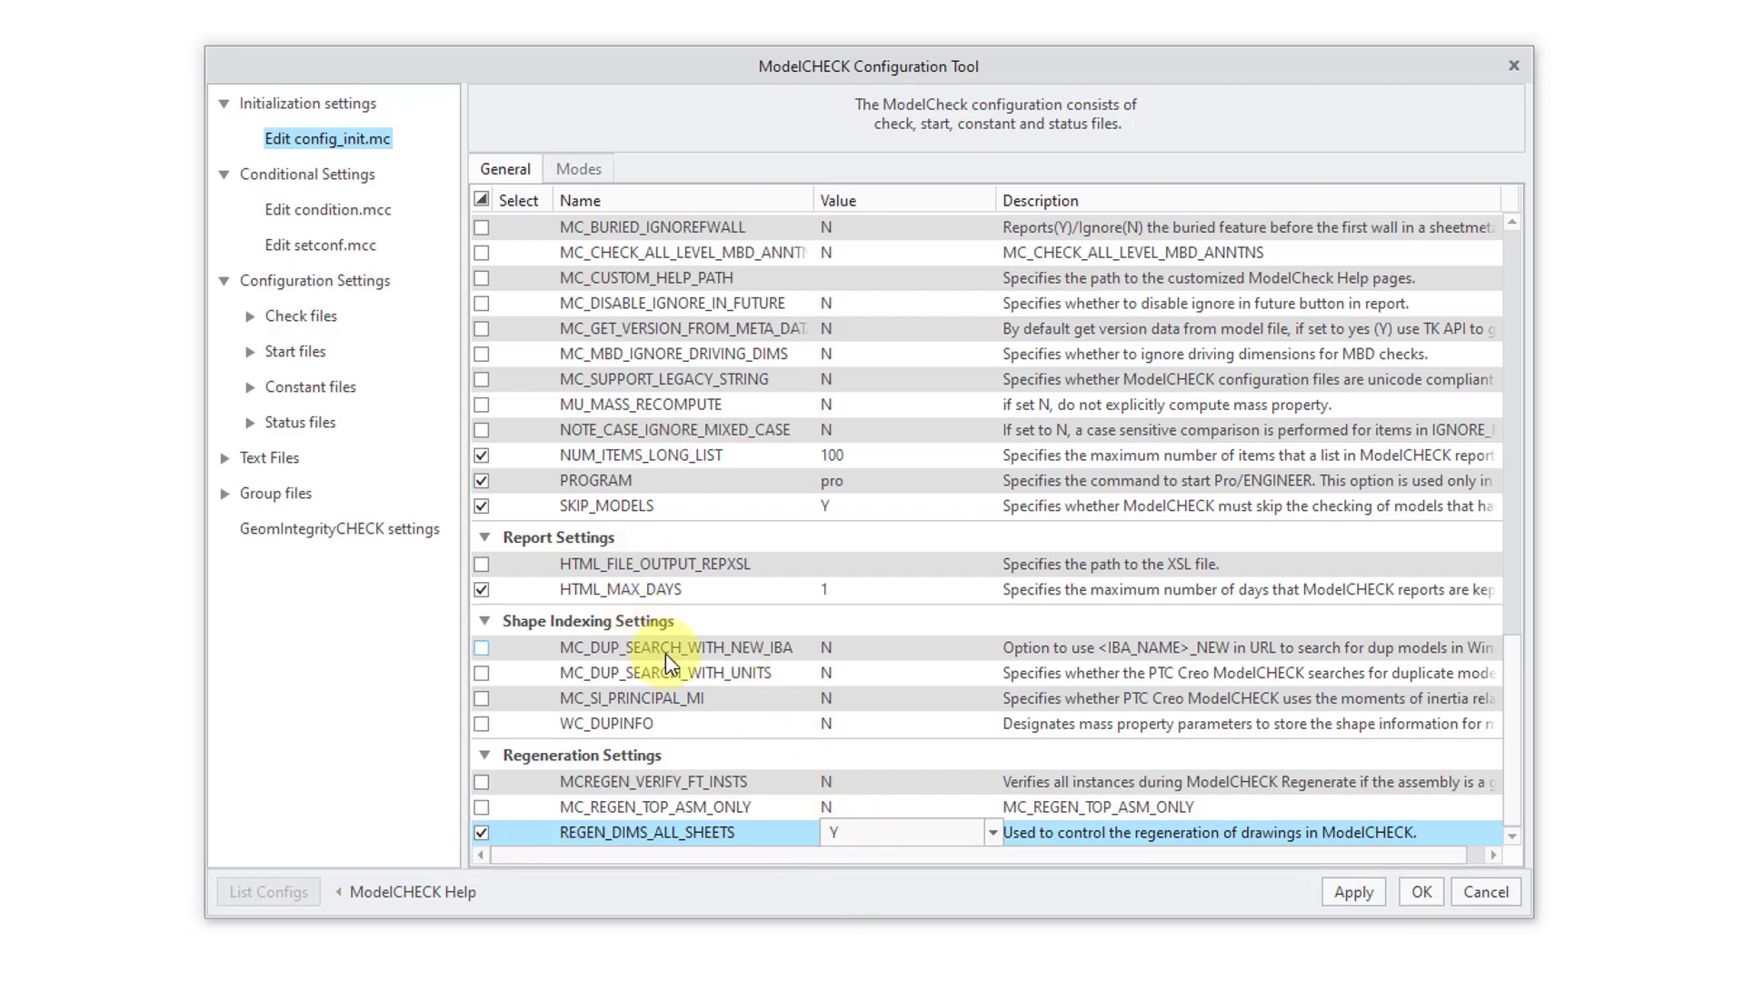
Enable the MC_BURIED_IGNOREFWALL option in the Advanced Settings group and set its value to Y
{"action": "scroll", "coordinate": [744, 542], "scroll_direction": "up", "scroll_amount": 1}
{"action": "scroll", "coordinate": [743, 573], "scroll_direction": "up", "scroll_amount": 1}
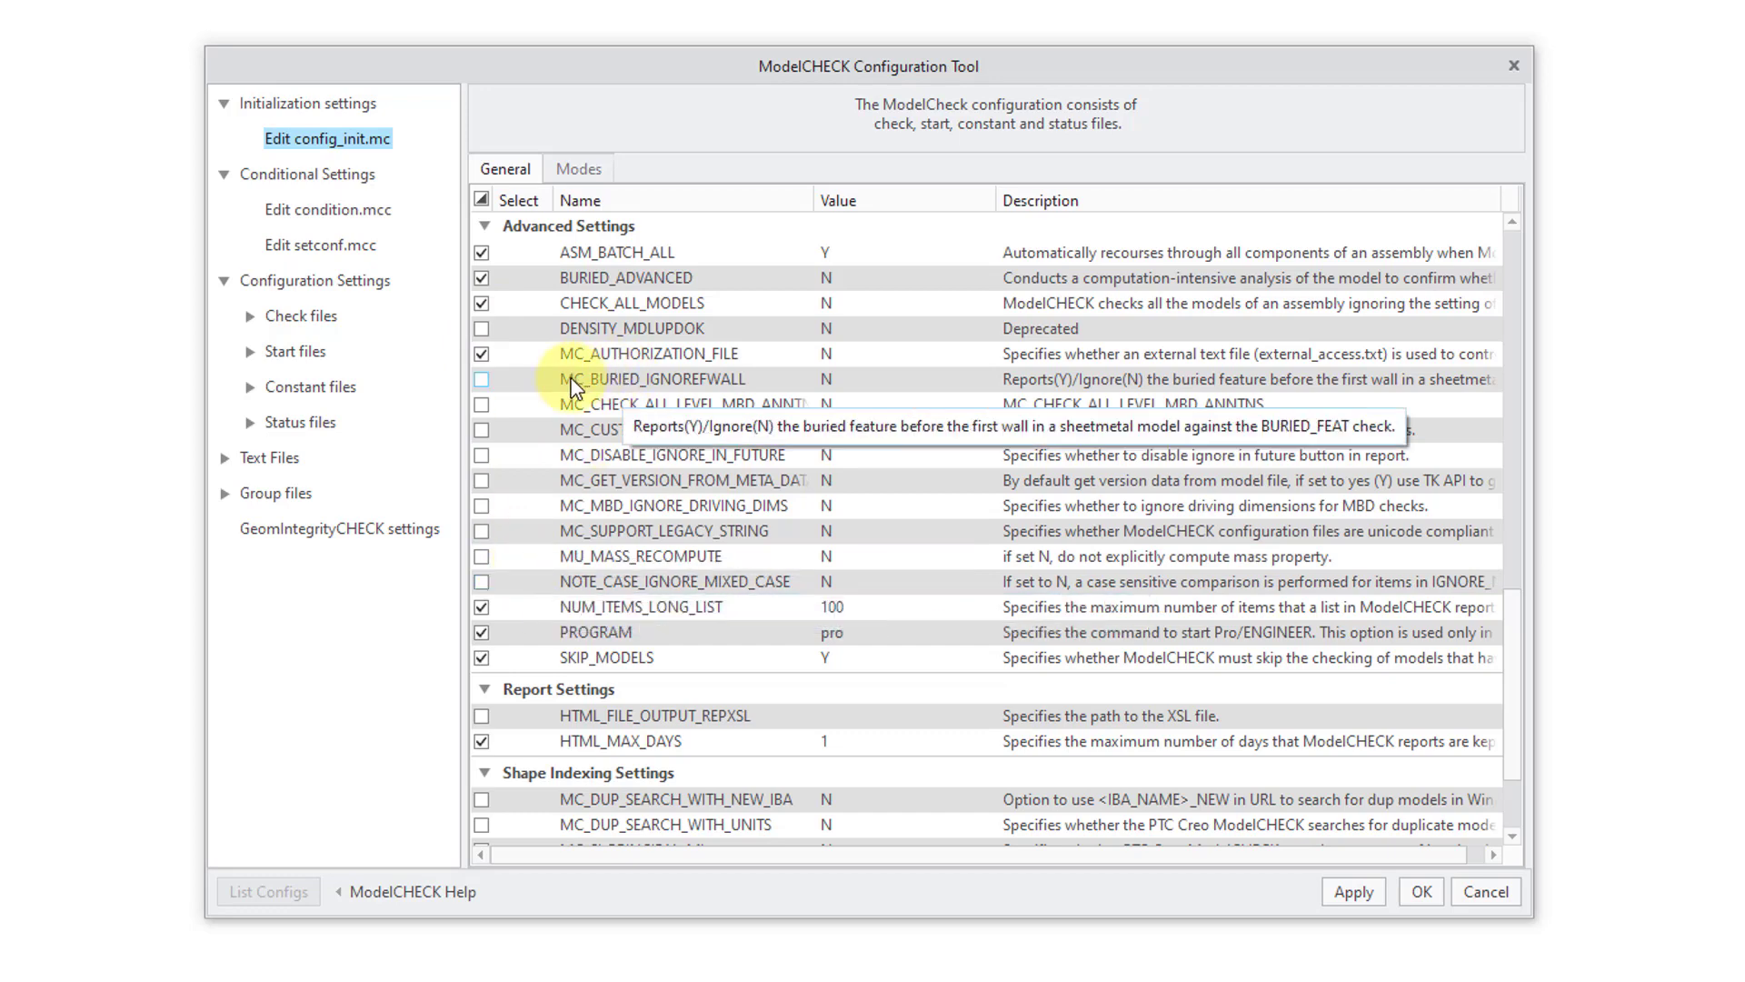
{"action": "left_click", "coordinate": [482, 379]}
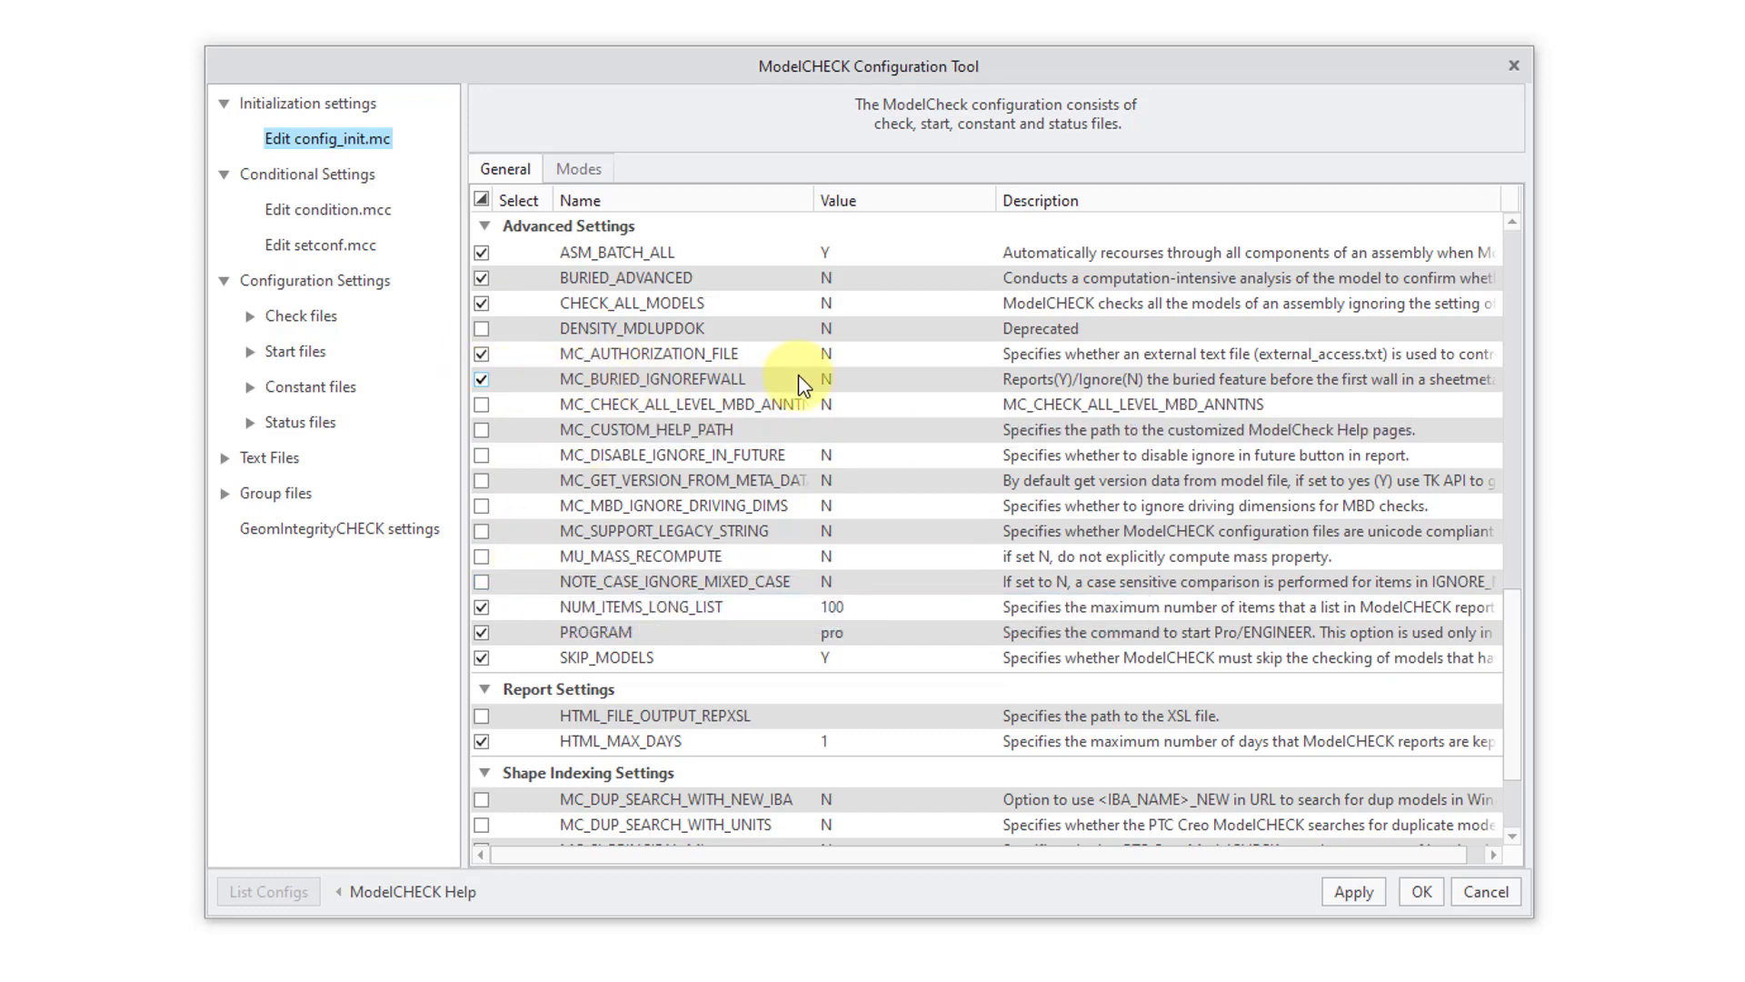
{"action": "left_click", "coordinate": [846, 379]}
{"action": "left_click", "coordinate": [846, 379]}
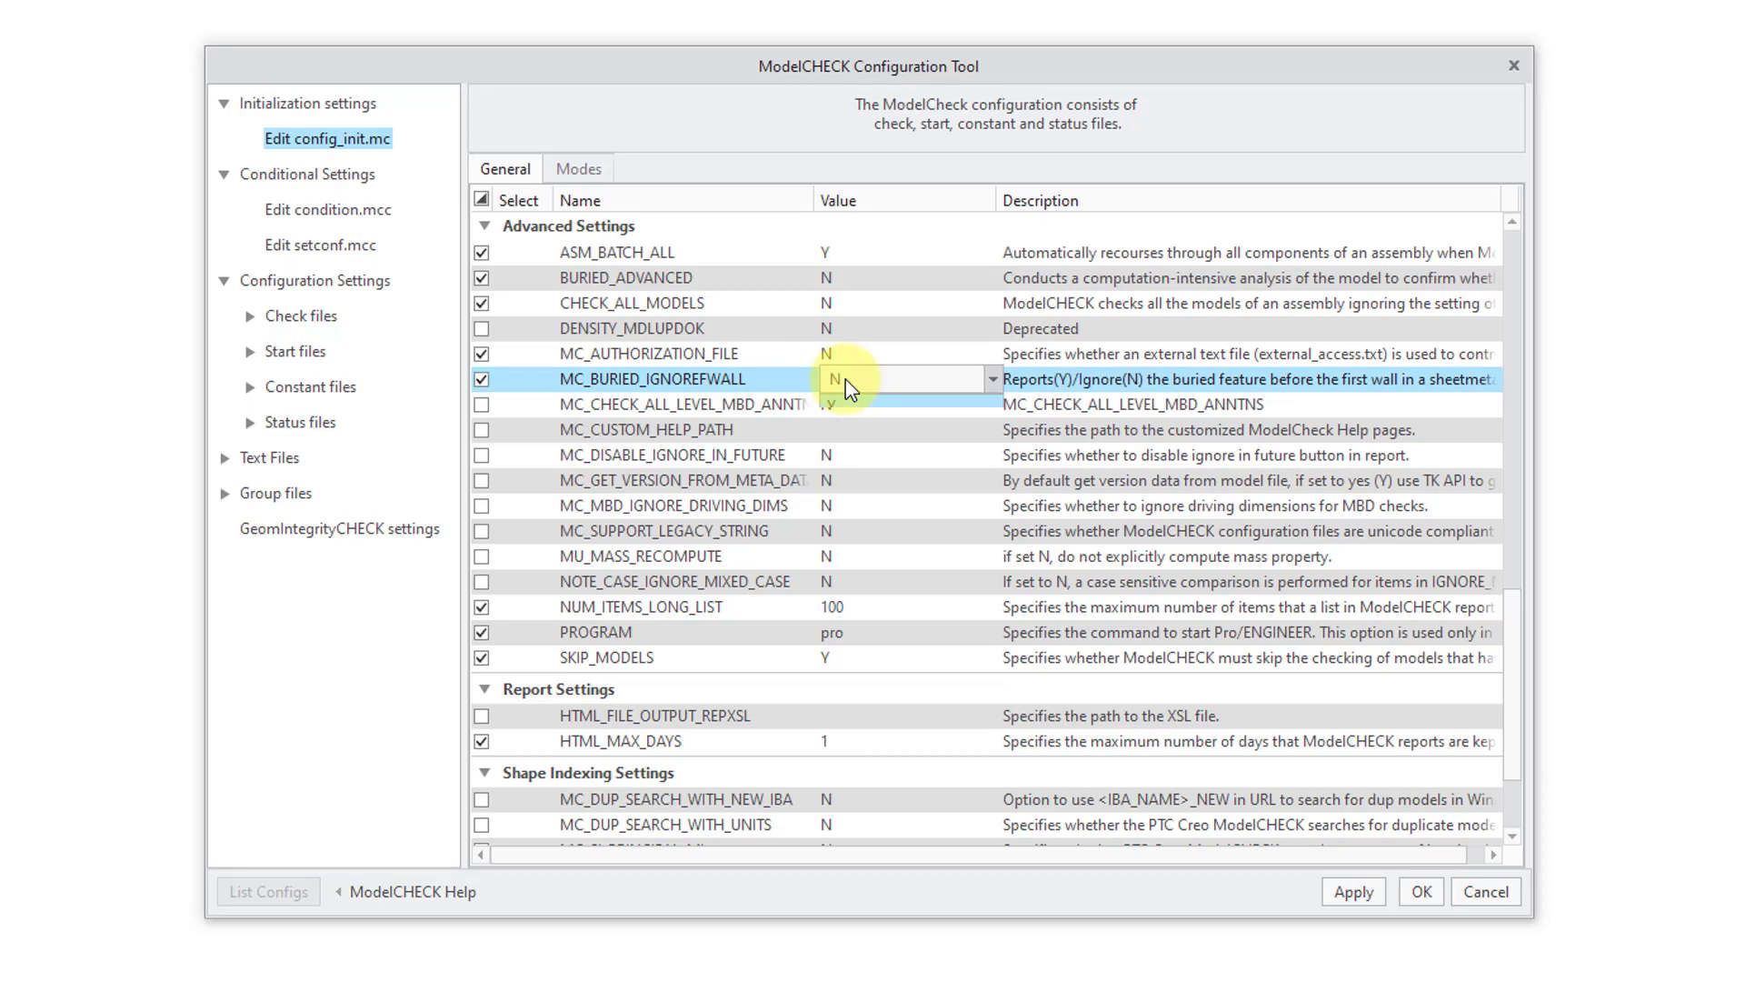
{"action": "left_click", "coordinate": [832, 409]}
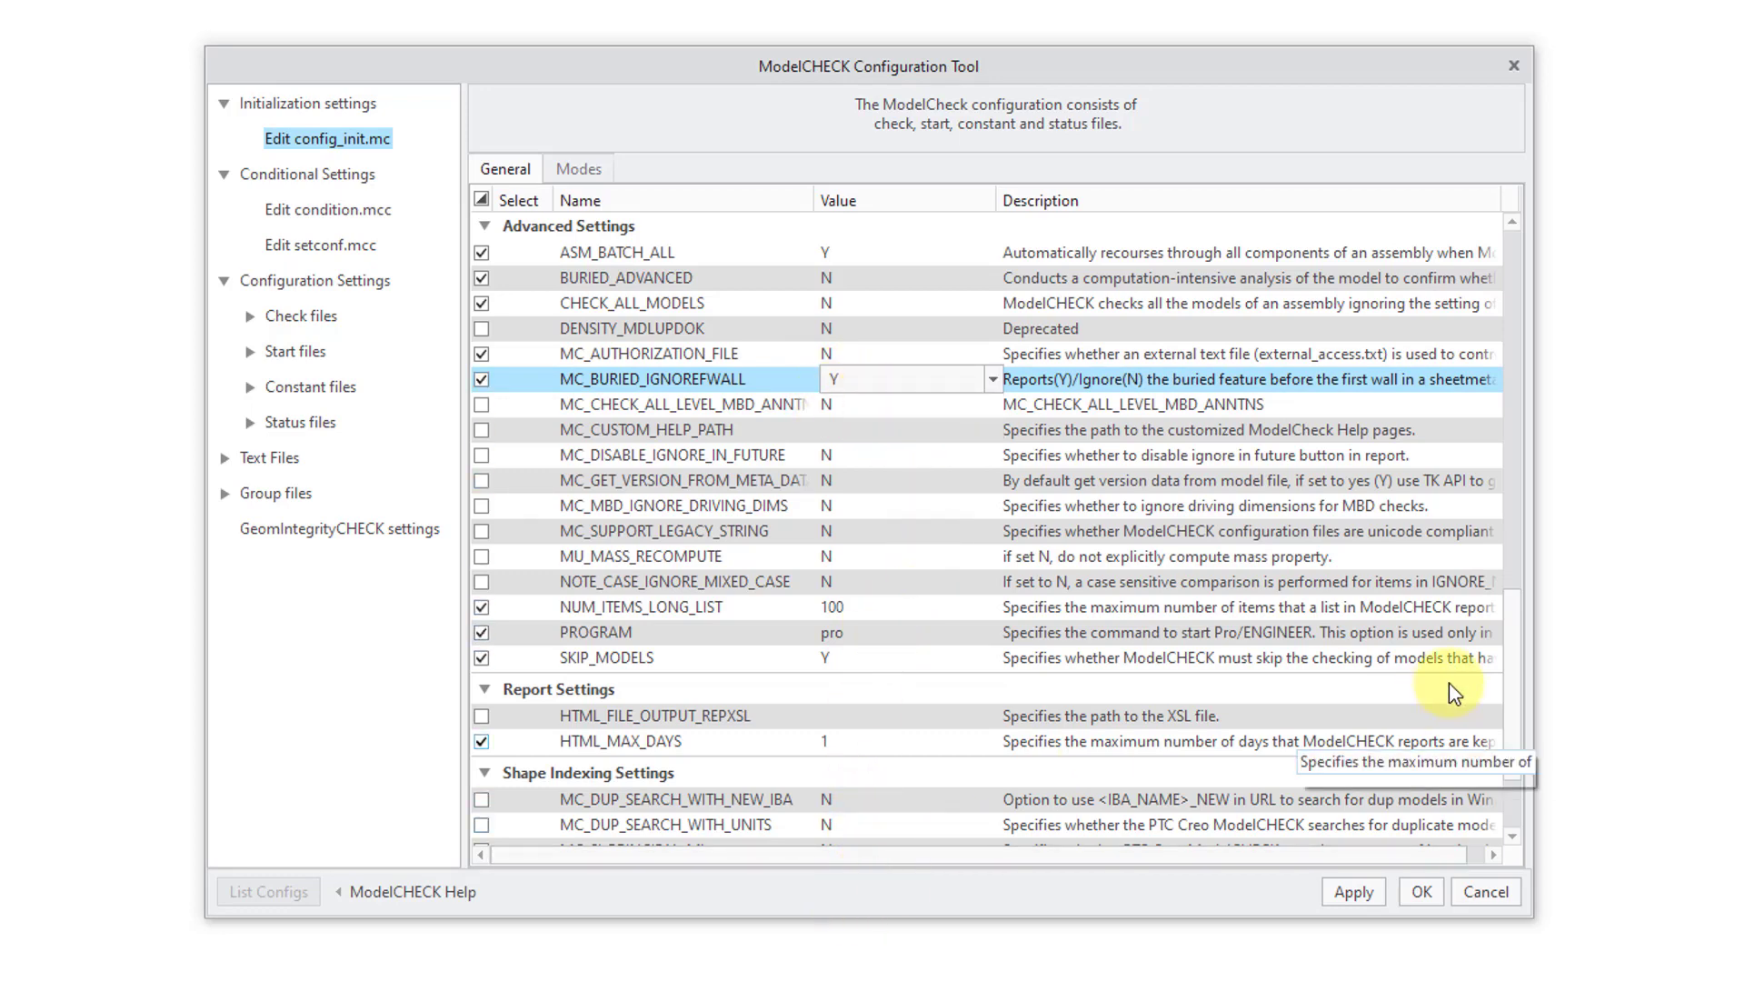
Apply the General settings changes to save config_init.mc, and close the ModelCHECK Configuration Tool
{"action": "left_click_drag", "start_coordinate": [1512, 667], "coordinate": [1454, 286]}
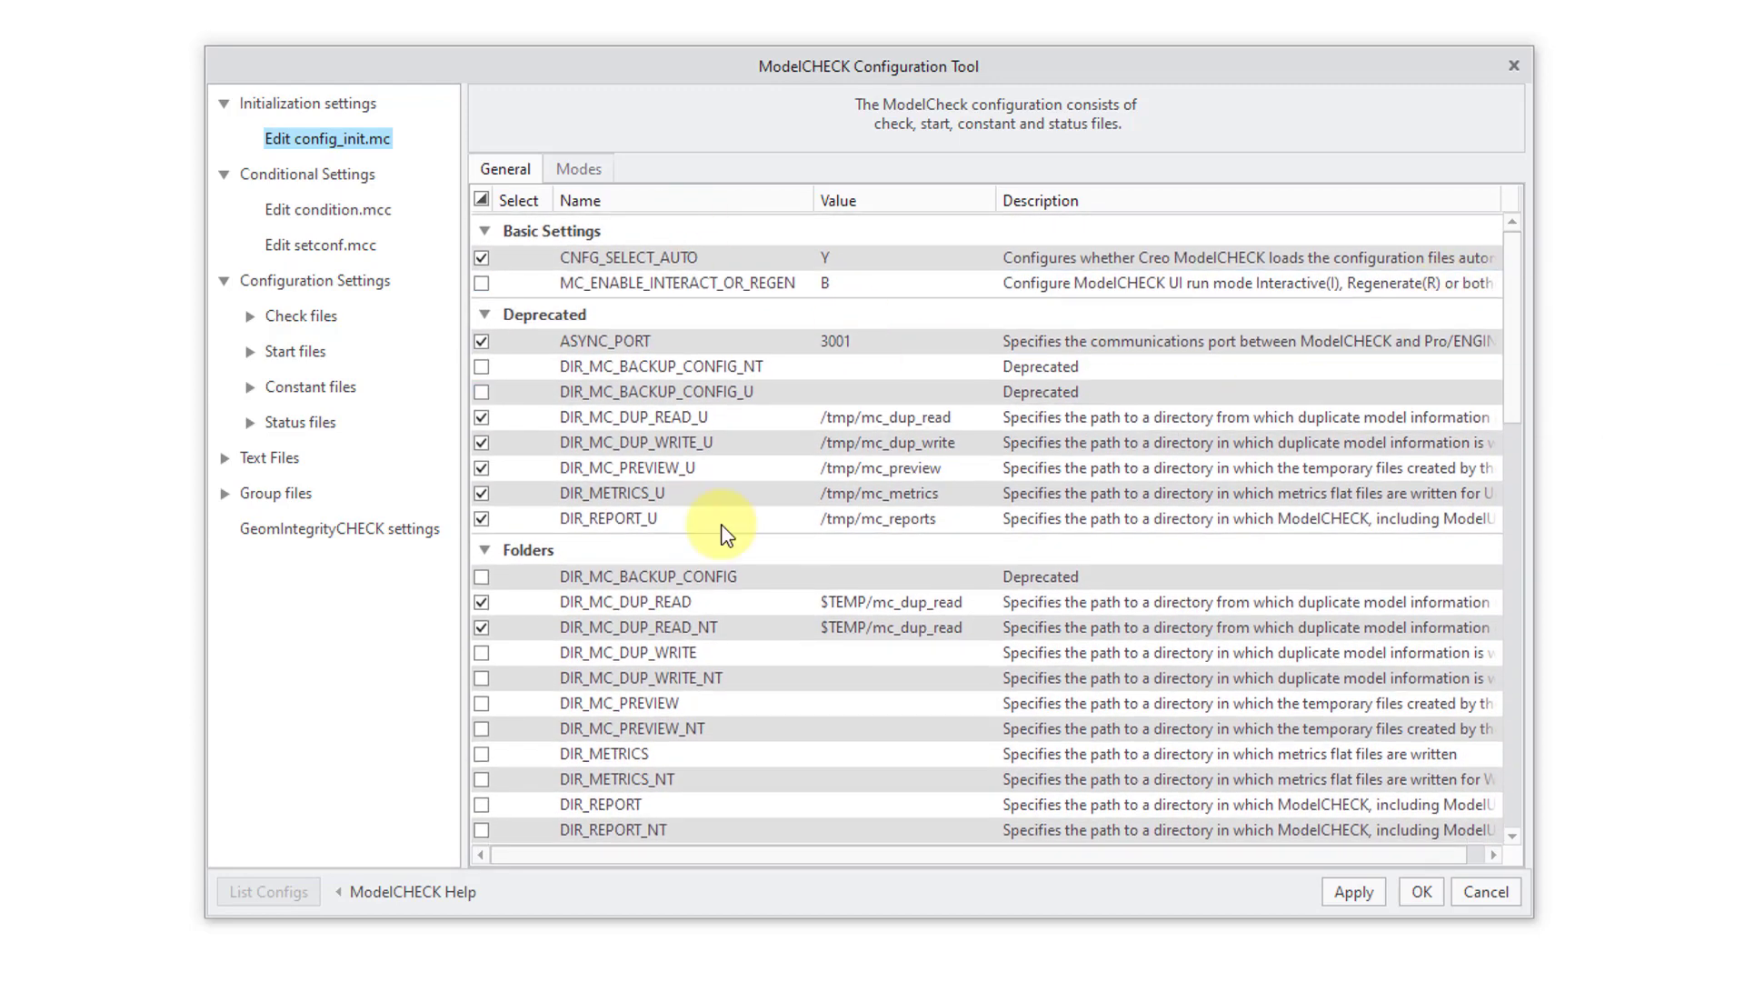
{"action": "left_click", "coordinate": [1352, 890]}
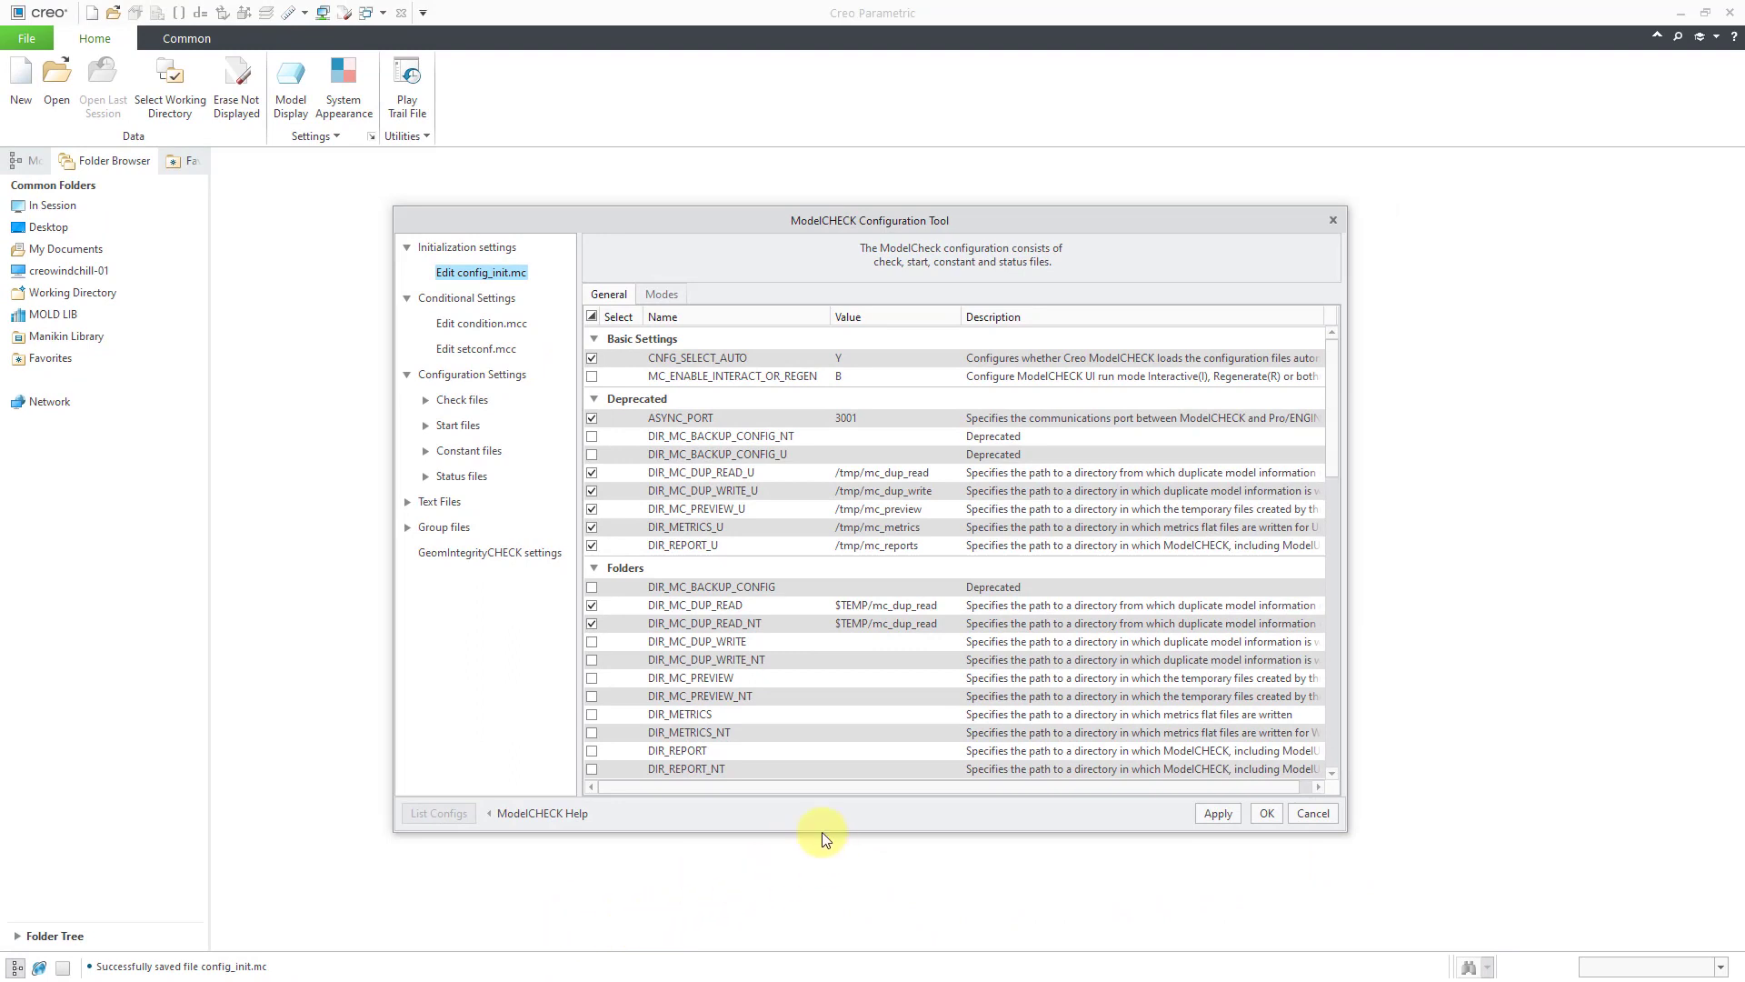
{"action": "left_click", "coordinate": [1267, 812]}
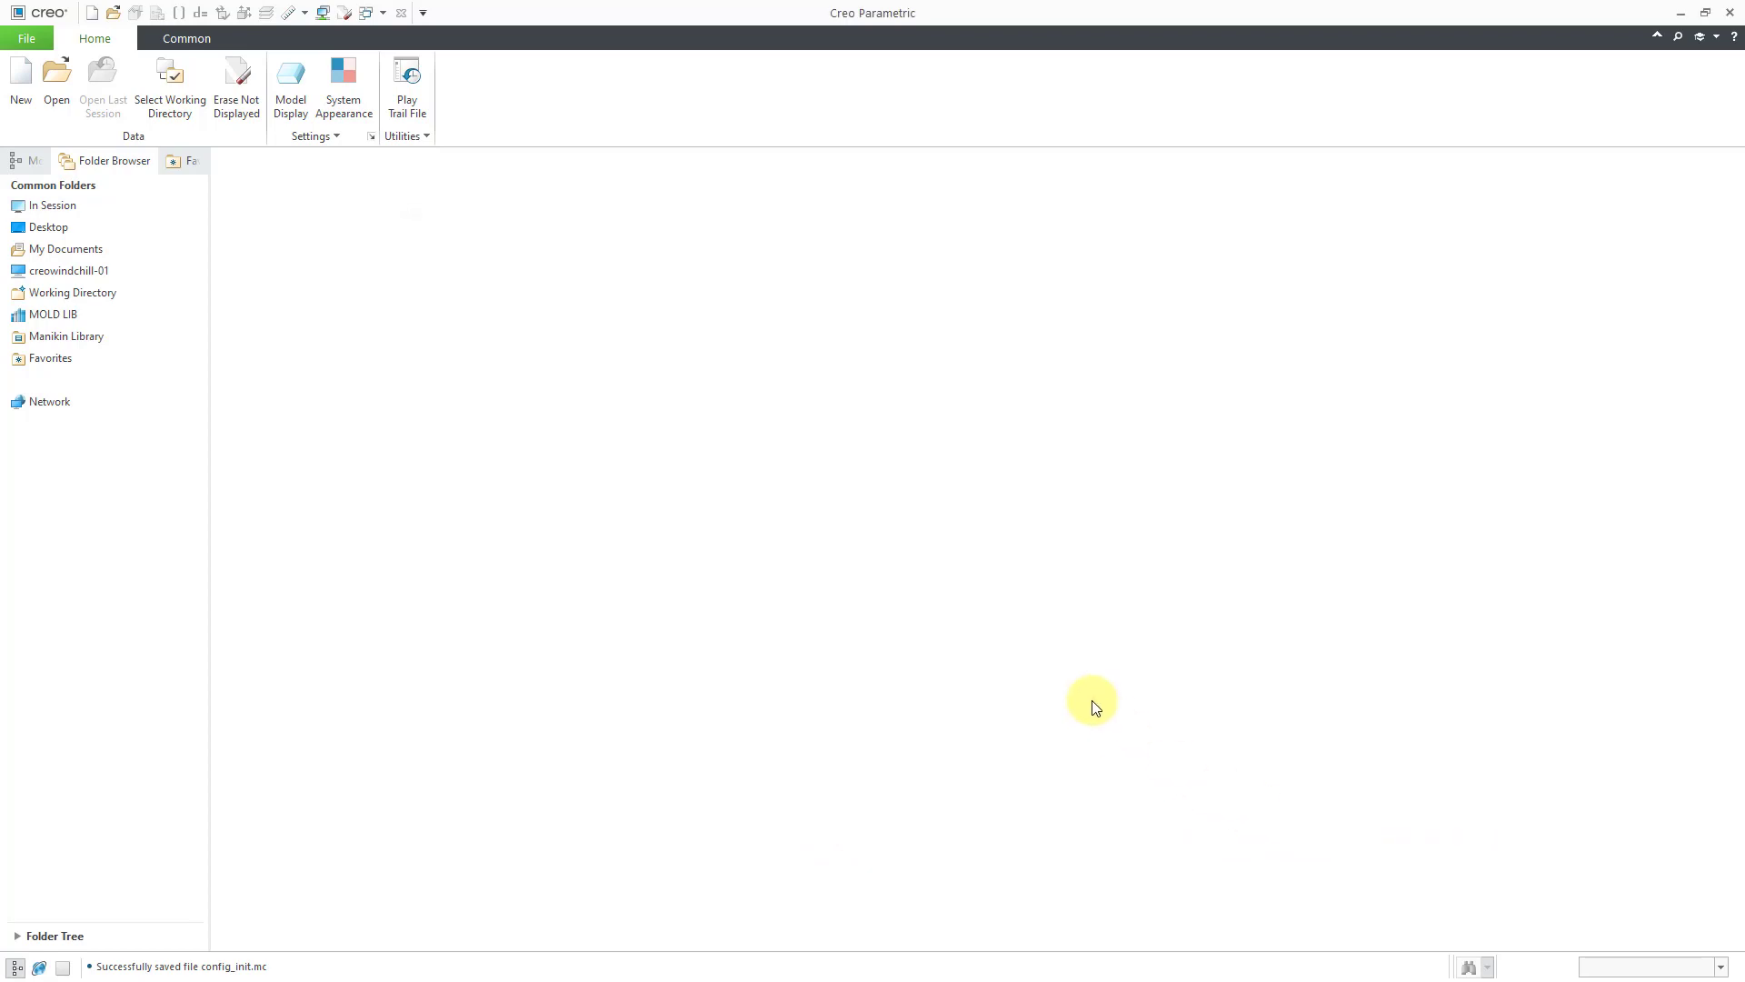